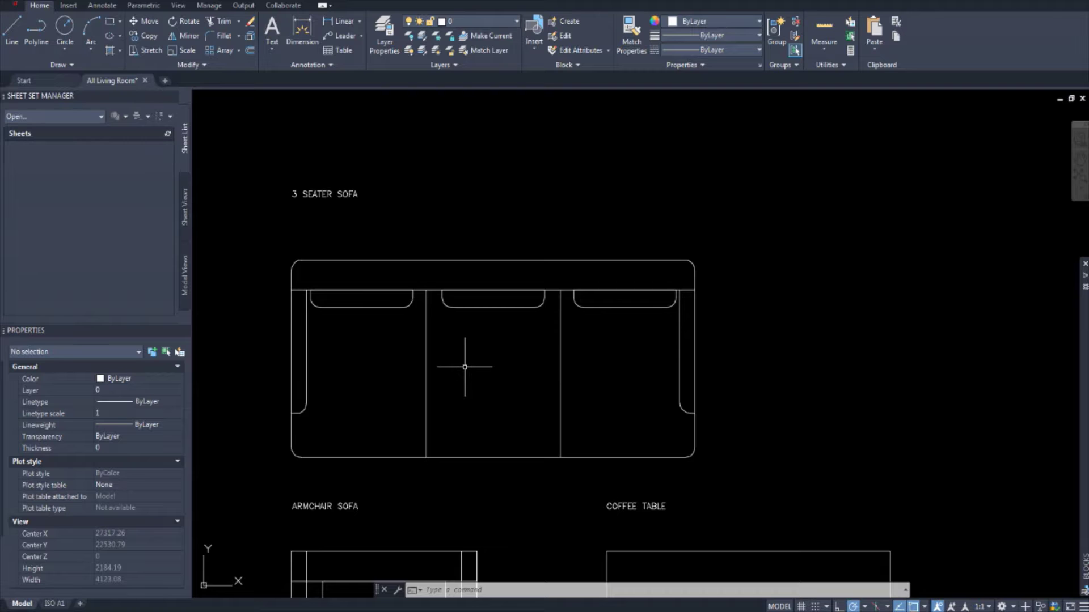
Examine the undimensioned 3-seater sofa plan, including its backrest, armrests, seat divisions and back cushions.
middle_click_drag(464, 367, 475, 379)
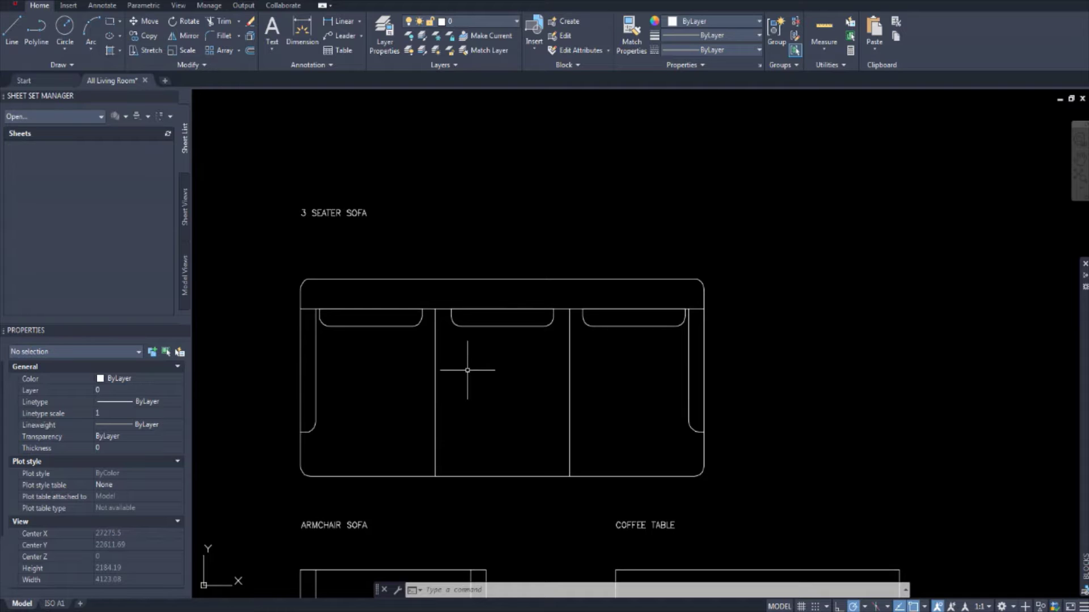
middle_click_drag(467, 370, 485, 371)
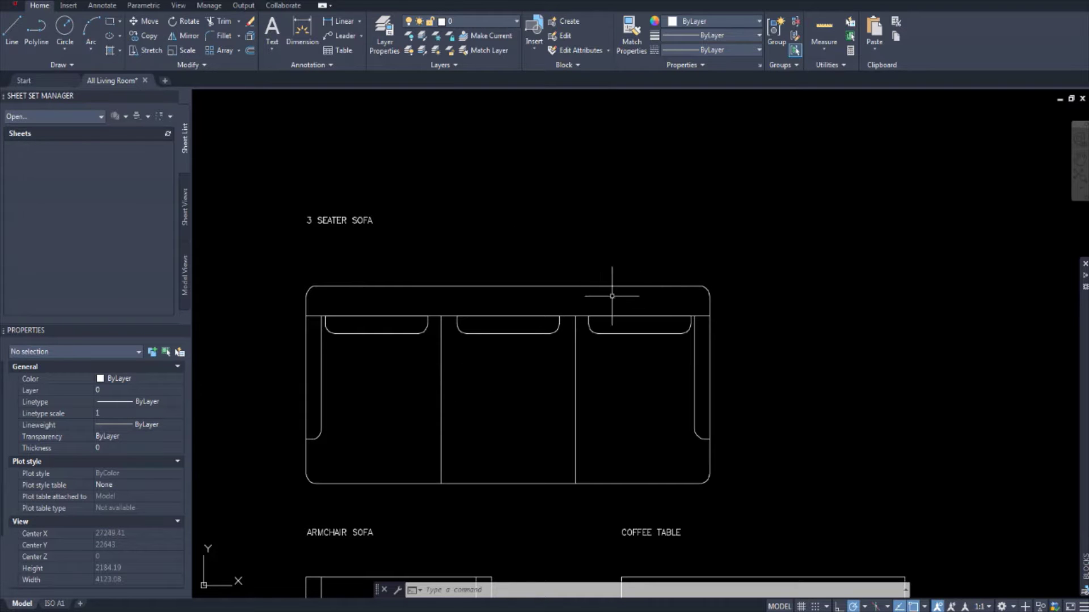
middle_click_drag(666, 284, 651, 308)
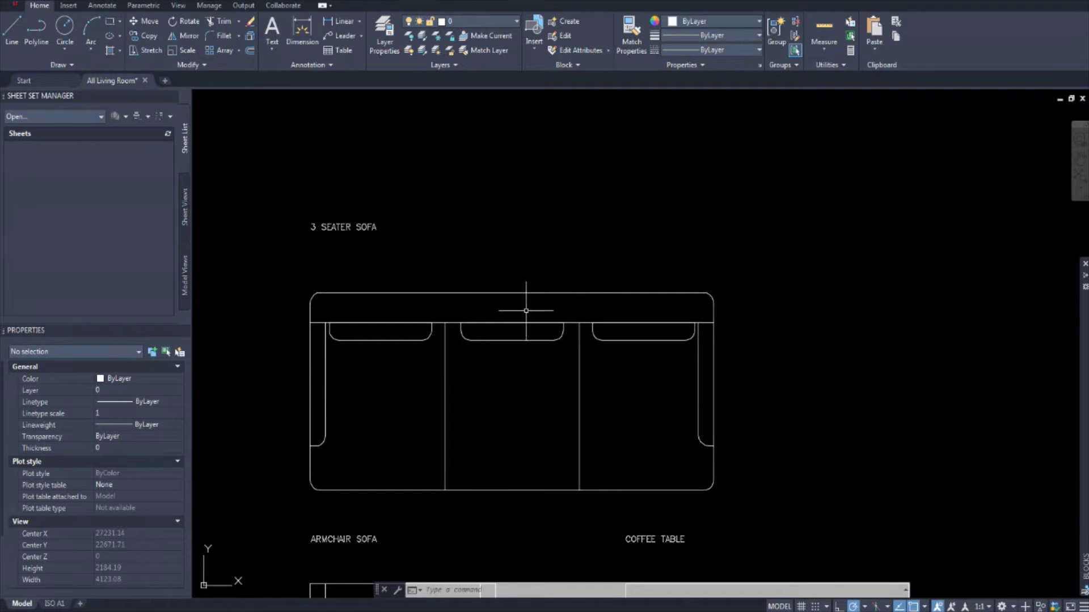
mouse_move(526, 308)
middle_mouse_down()
mouse_move(526, 284)
mouse_move(499, 347)
middle_mouse_up()
scroll(494, 335, "up", 3)
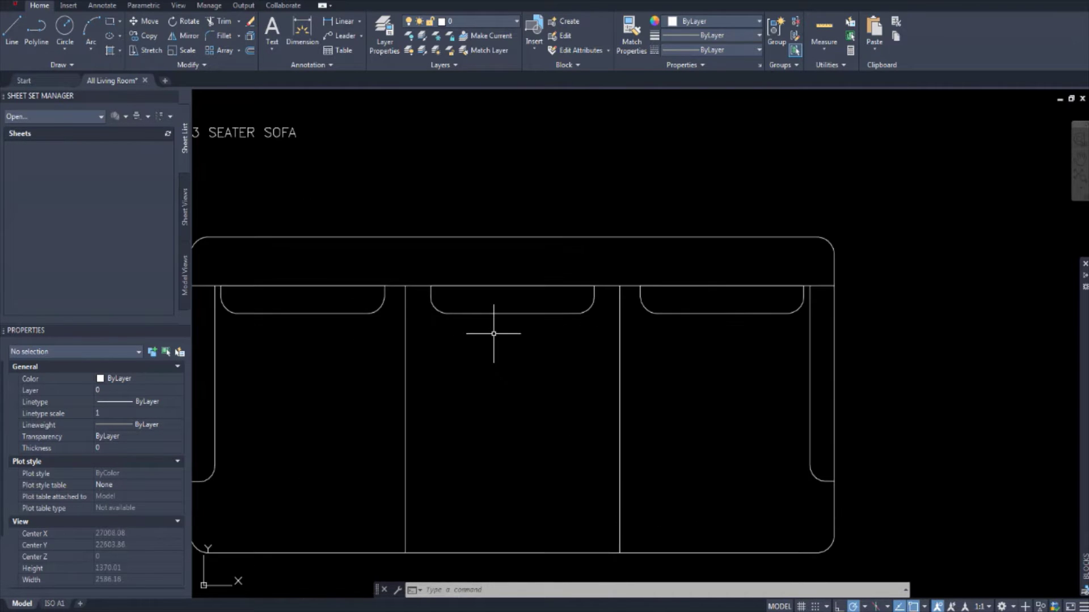
scroll(515, 359, "down", 2)
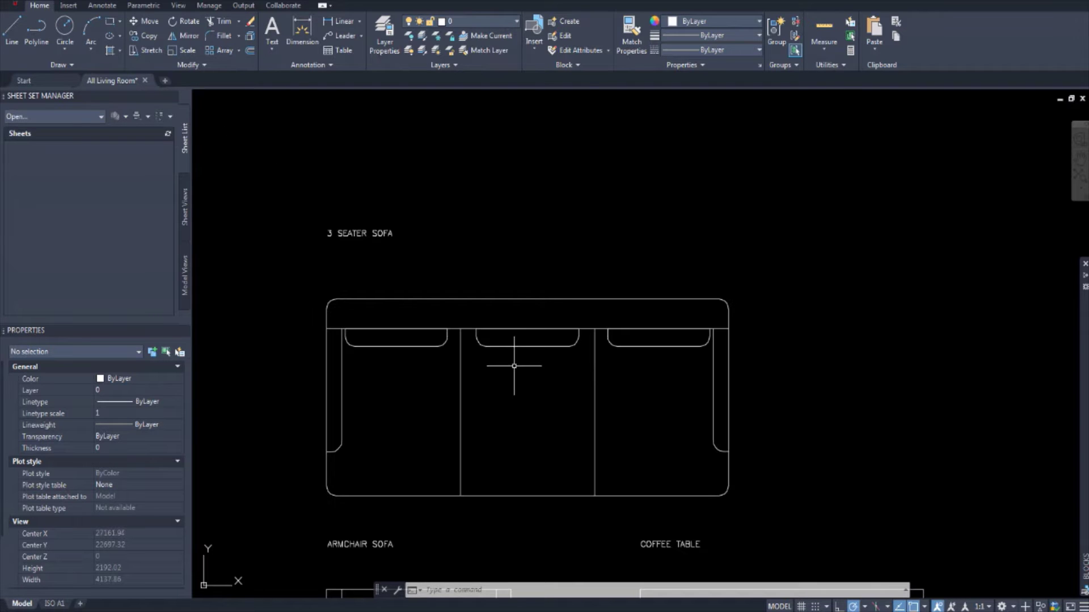
scroll(498, 242, "down", 2)
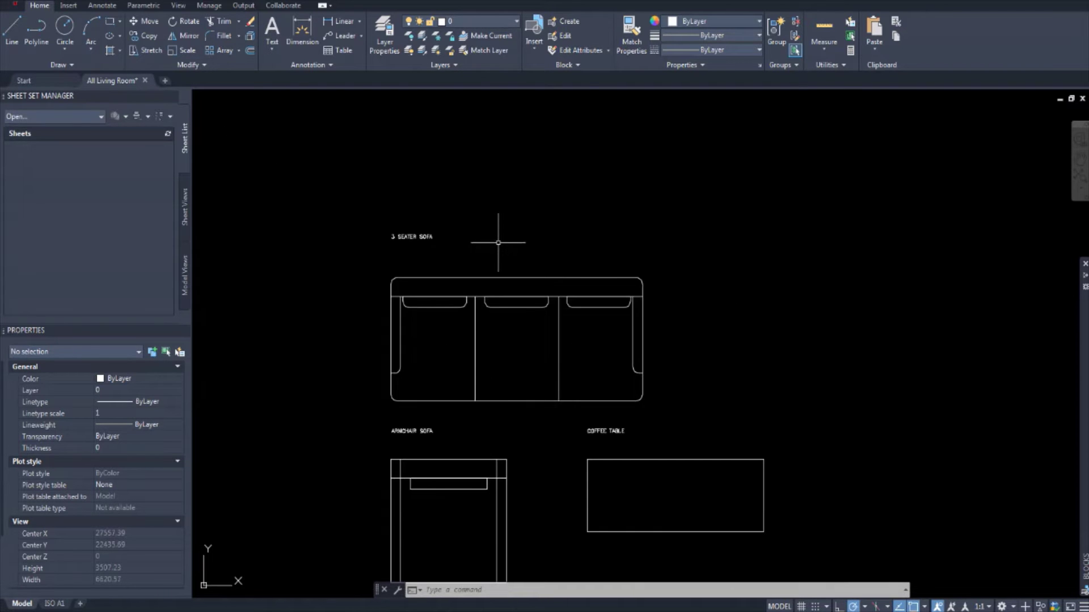
scroll(499, 238, "up", 4)
scroll(533, 243, "down", 2)
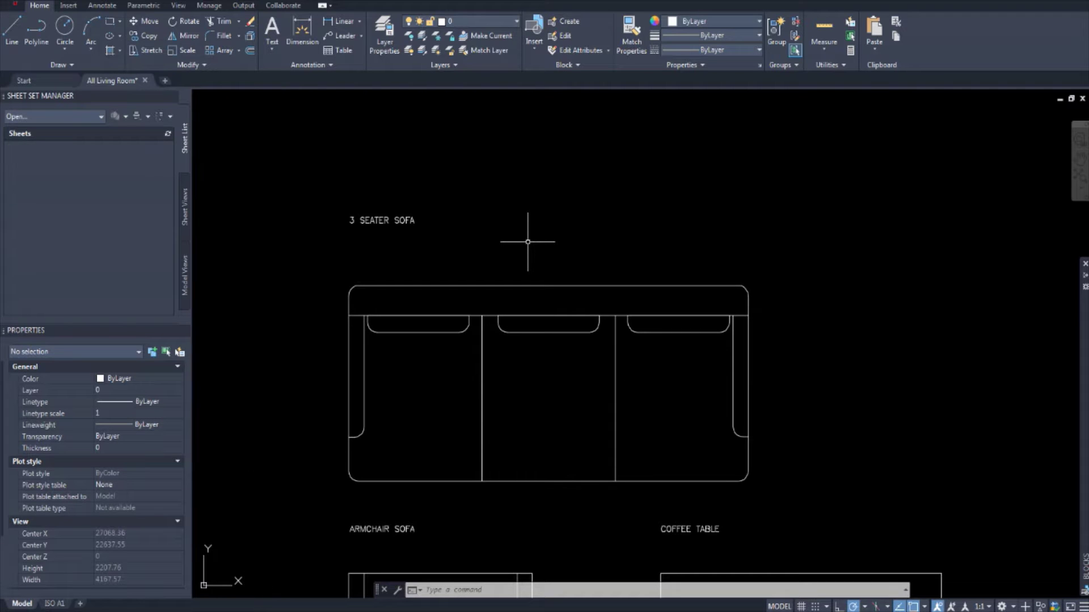
middle_click_drag(571, 250, 560, 240)
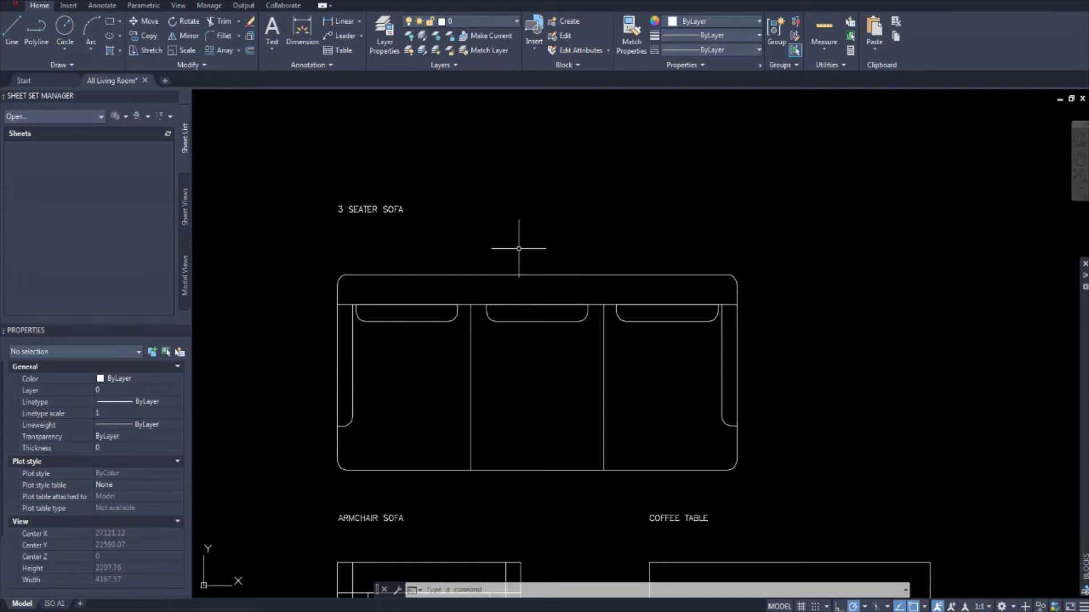
mouse_move(499, 307)
middle_mouse_down()
mouse_move(486, 284)
mouse_move(556, 287)
mouse_move(486, 255)
mouse_move(450, 317)
mouse_move(676, 287)
middle_mouse_up()
scroll(513, 287, "down", 2)
scroll(669, 279, "up", 4)
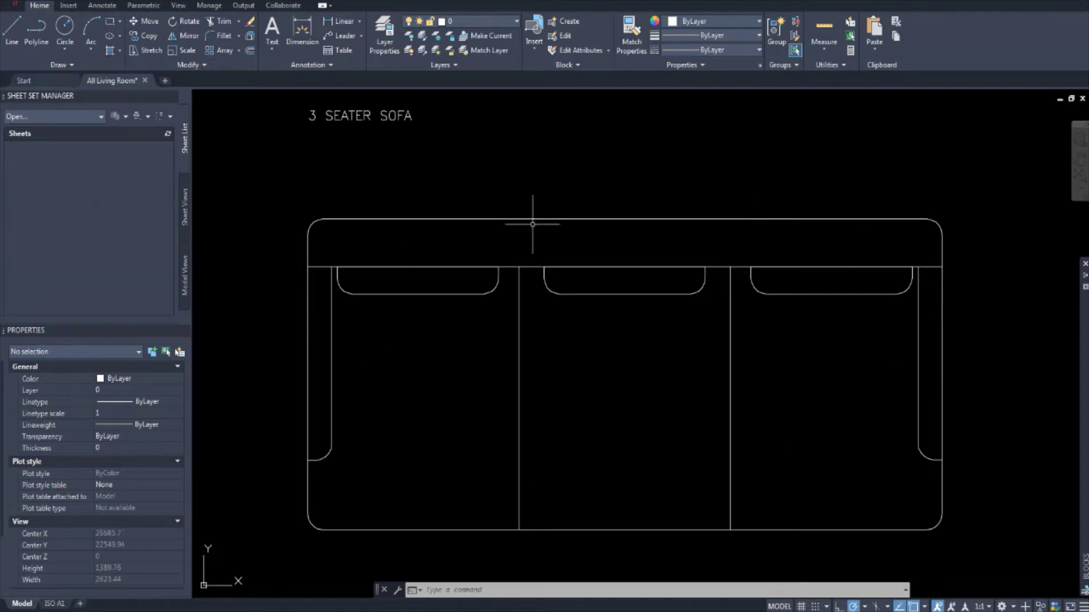
scroll(499, 332, "down", 2)
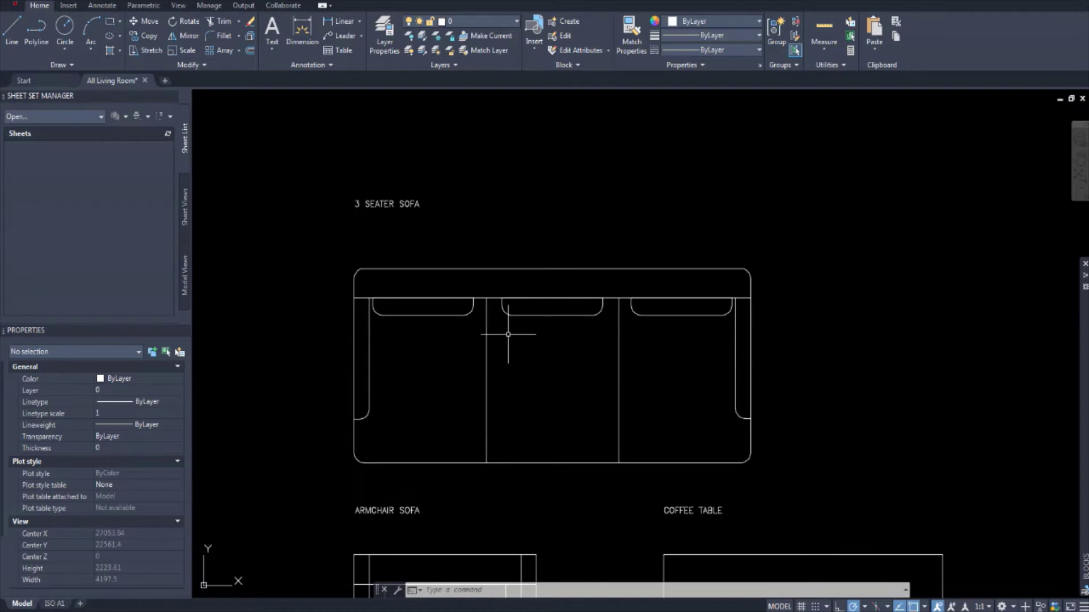
scroll(503, 332, "up", 2)
middle_click_drag(346, 341, 384, 312)
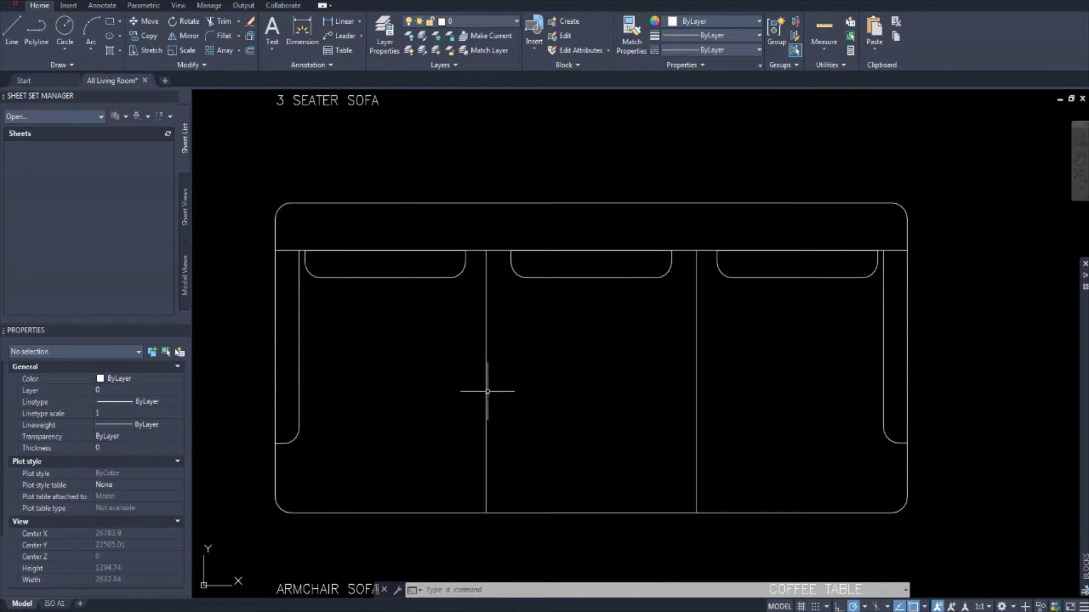
scroll(487, 391, "down", 3)
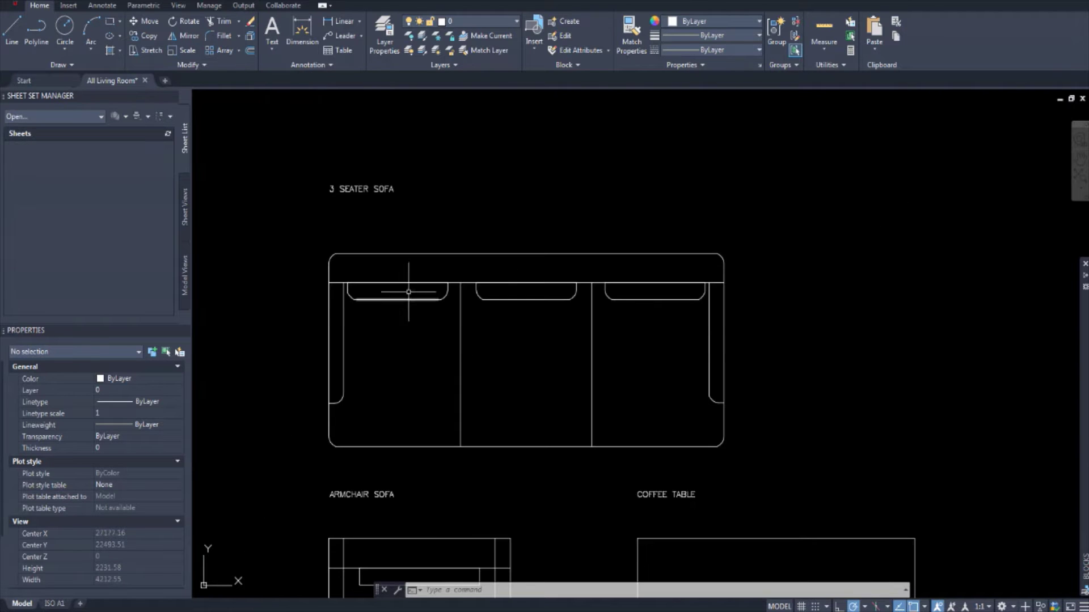
scroll(401, 359, "up", 3)
scroll(462, 341, "up", 3)
mouse_move(461, 340)
middle_mouse_down()
mouse_move(454, 350)
mouse_move(414, 336)
middle_mouse_up()
scroll(443, 343, "down", 2)
mouse_move(443, 301)
middle_mouse_down()
mouse_move(468, 280)
mouse_move(435, 326)
middle_mouse_up()
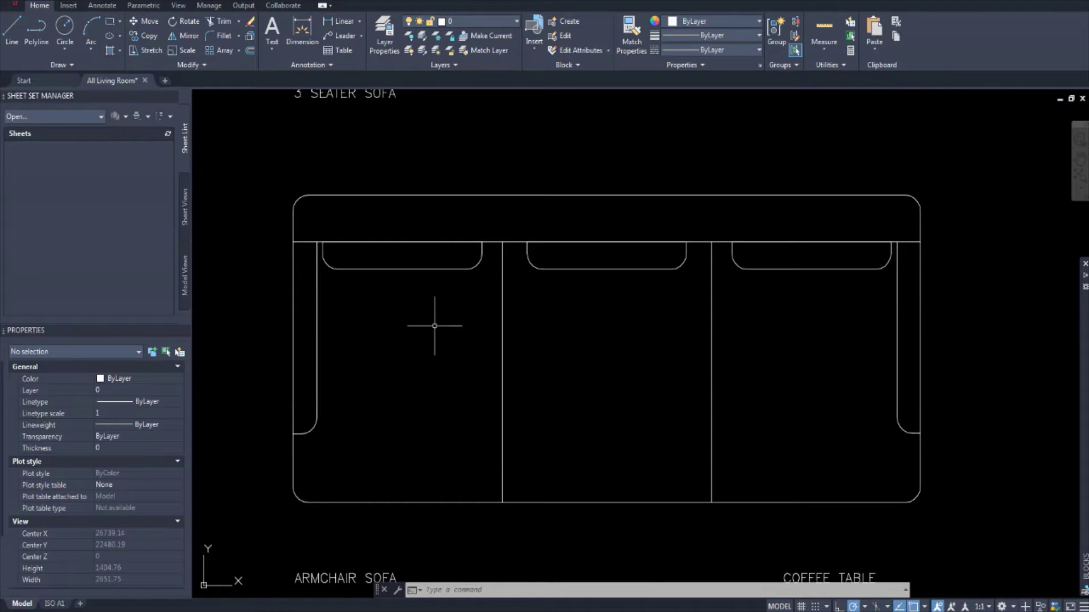
Examine the dimensioned copy of the 3-seater sofa plan, including the rounded outer corner of its backrest.
scroll(435, 326, "down", 2)
middle_click_drag(392, 324, 529, 312)
scroll(530, 311, "down", 4)
middle_click_drag(250, 326, 518, 300)
scroll(468, 294, "up", 2)
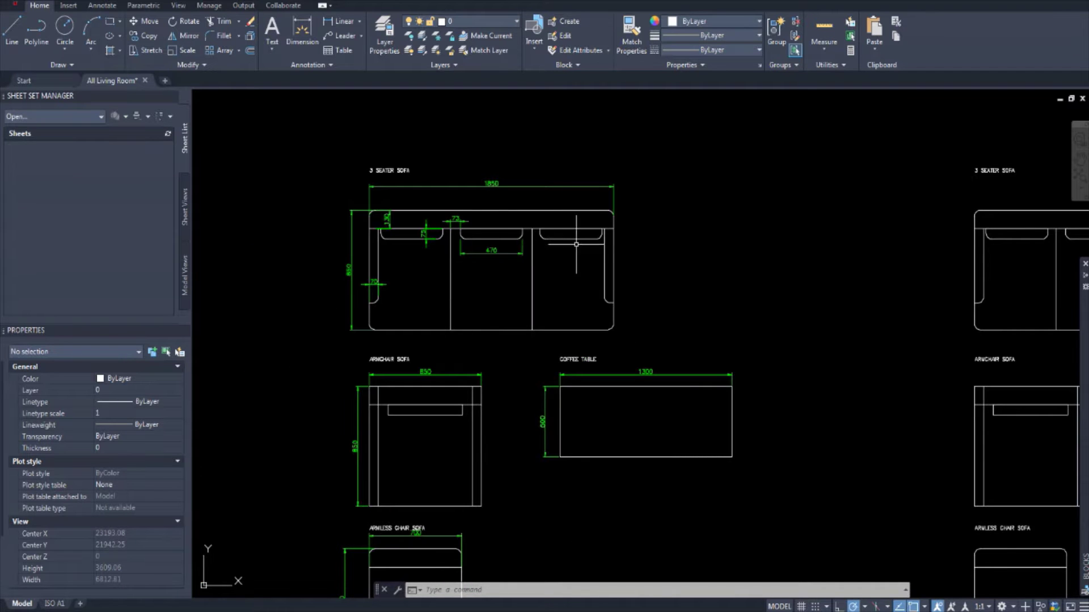
middle_click_drag(574, 249, 542, 285)
scroll(542, 285, "down", 2)
scroll(486, 377, "up", 4)
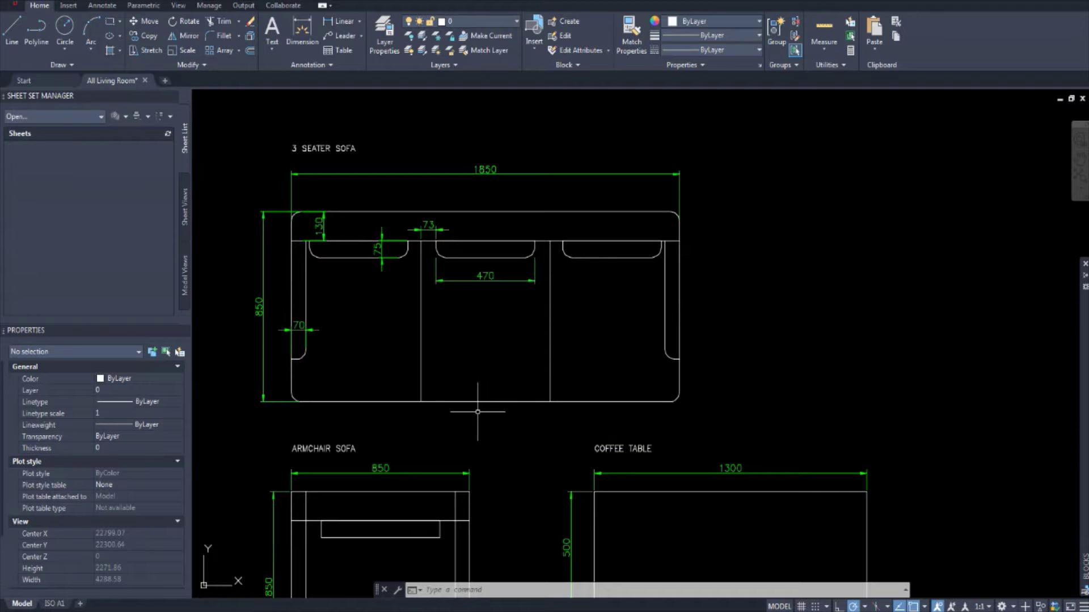
scroll(357, 316, "up", 4)
middle_click_drag(354, 330, 377, 304)
scroll(352, 291, "up", 2)
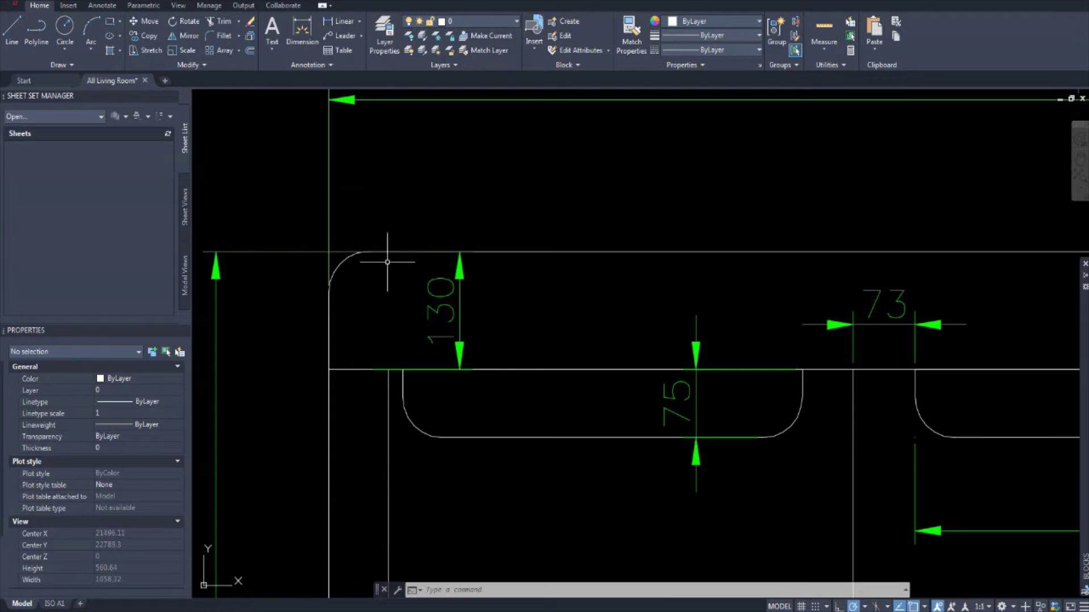
Examine the dimensioned armchair and armless chair plans, comparing their square and rounded backrest corners.
scroll(340, 299, "down", 4)
middle_click_drag(338, 352, 326, 243)
middle_click_drag(392, 391, 391, 270)
middle_click_drag(359, 499, 318, 355)
scroll(334, 363, "up", 5)
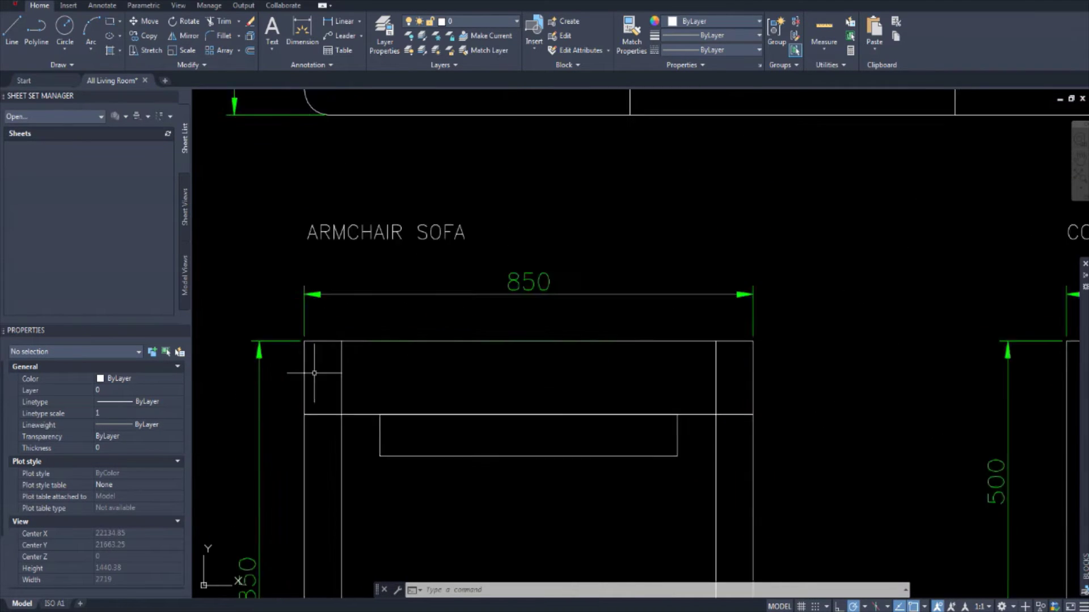
scroll(307, 318, "down", 1)
scroll(300, 329, "down", 8)
mouse_move(377, 353)
middle_mouse_down()
mouse_move(418, 298)
mouse_move(420, 349)
middle_mouse_up()
scroll(357, 445, "up", 8)
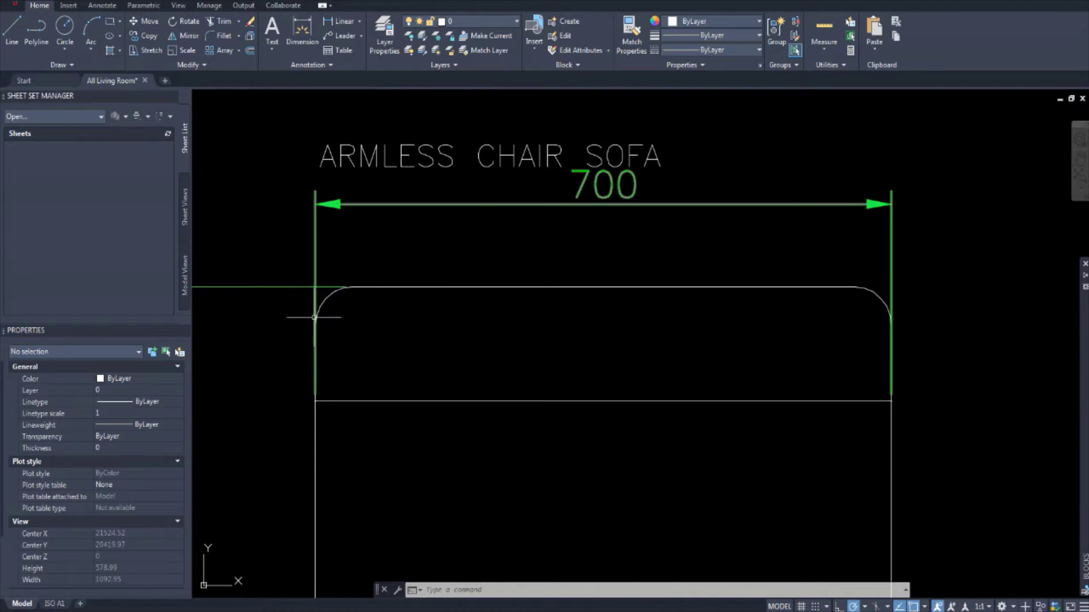
scroll(318, 303, "down", 7)
mouse_move(454, 108)
middle_mouse_down()
mouse_move(475, 233)
mouse_move(456, 321)
middle_mouse_up()
scroll(433, 311, "down", 5)
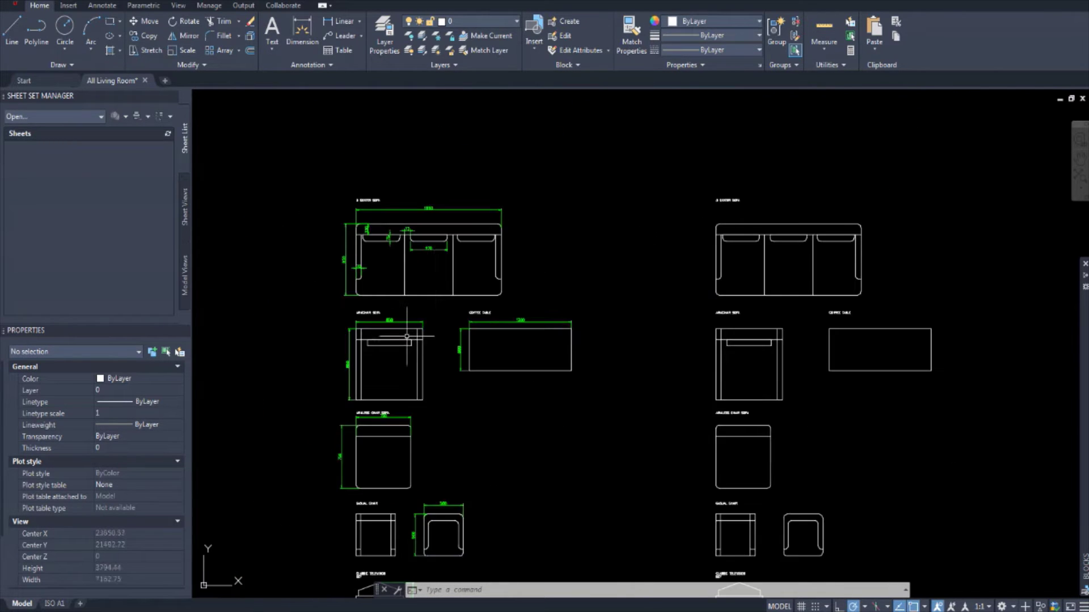
Read the dimensioned 3-seater sofa's overall size, backrest depth, armrest width and cushion depth.
scroll(407, 310, "up", 5)
scroll(448, 309, "up", 3)
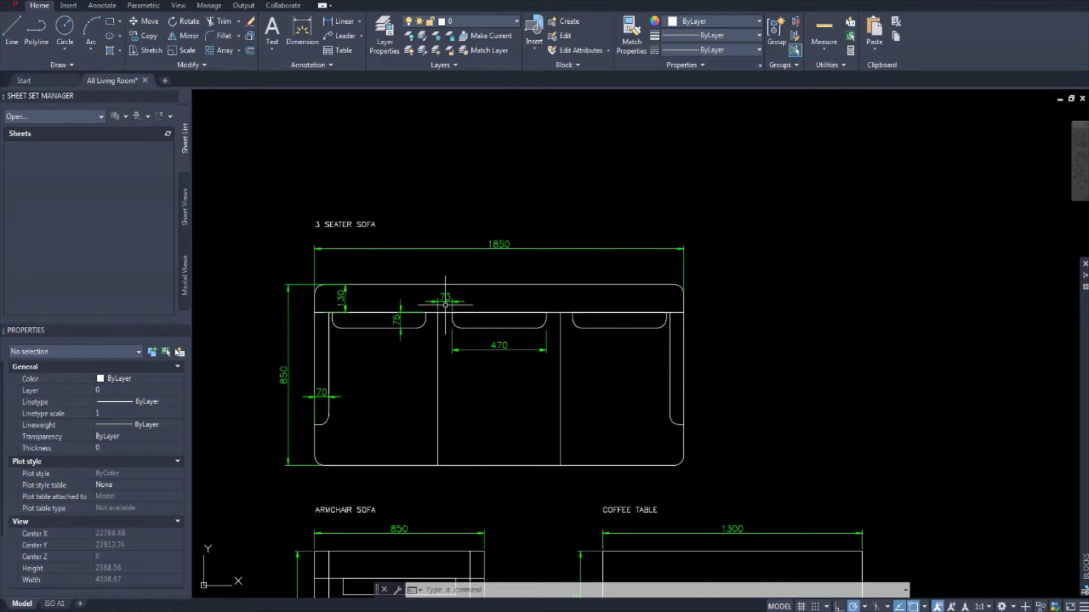
middle_click_drag(492, 355, 521, 309)
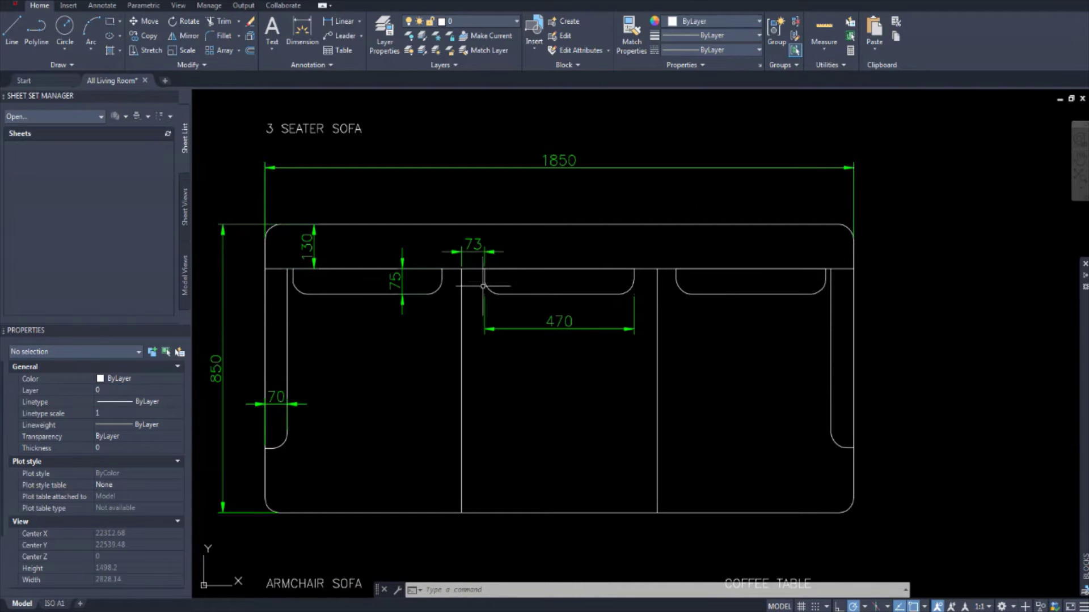
middle_click_drag(482, 253, 512, 255)
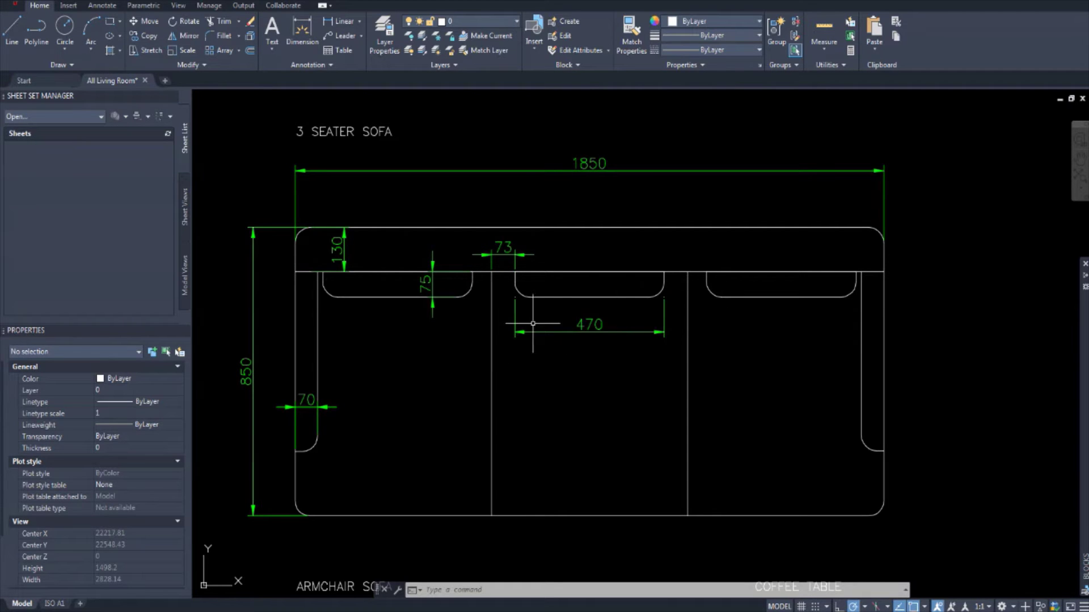
middle_click_drag(510, 316, 489, 322)
mouse_move(409, 331)
middle_mouse_down()
mouse_move(418, 331)
mouse_move(393, 323)
middle_mouse_up()
scroll(454, 309, "up", 2)
scroll(452, 187, "down", 2)
scroll(426, 297, "down", 2)
scroll(431, 290, "up", 2)
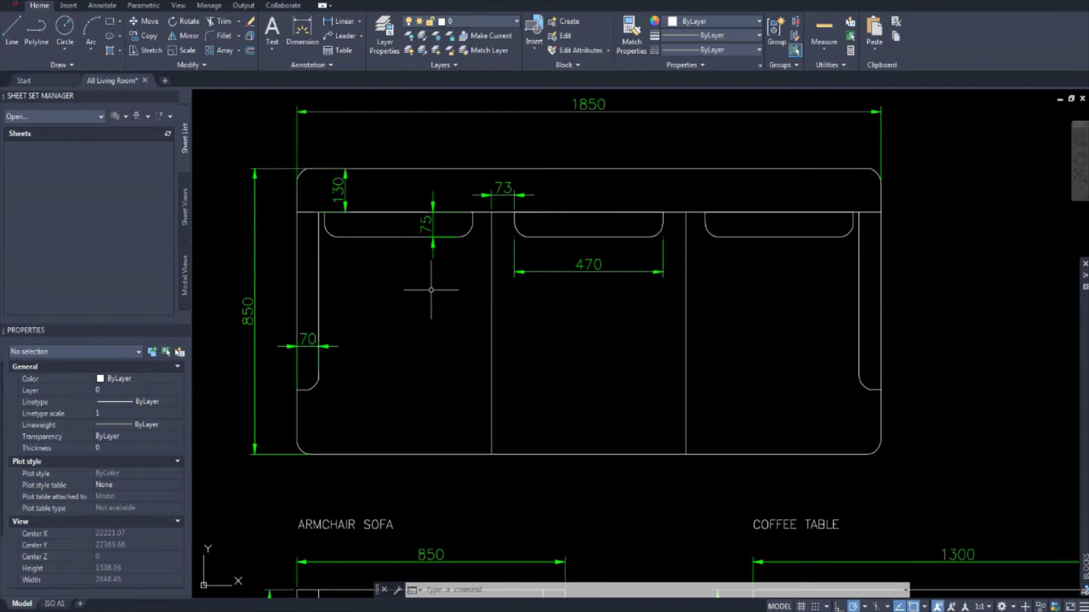
middle_click_drag(441, 307, 416, 329)
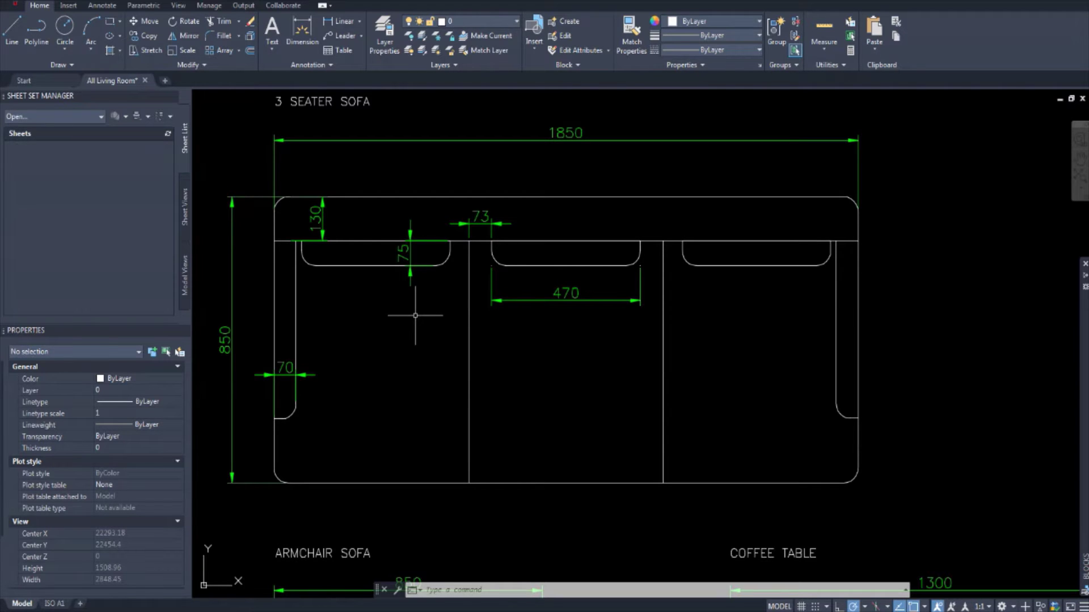
middle_click_drag(415, 314, 438, 330)
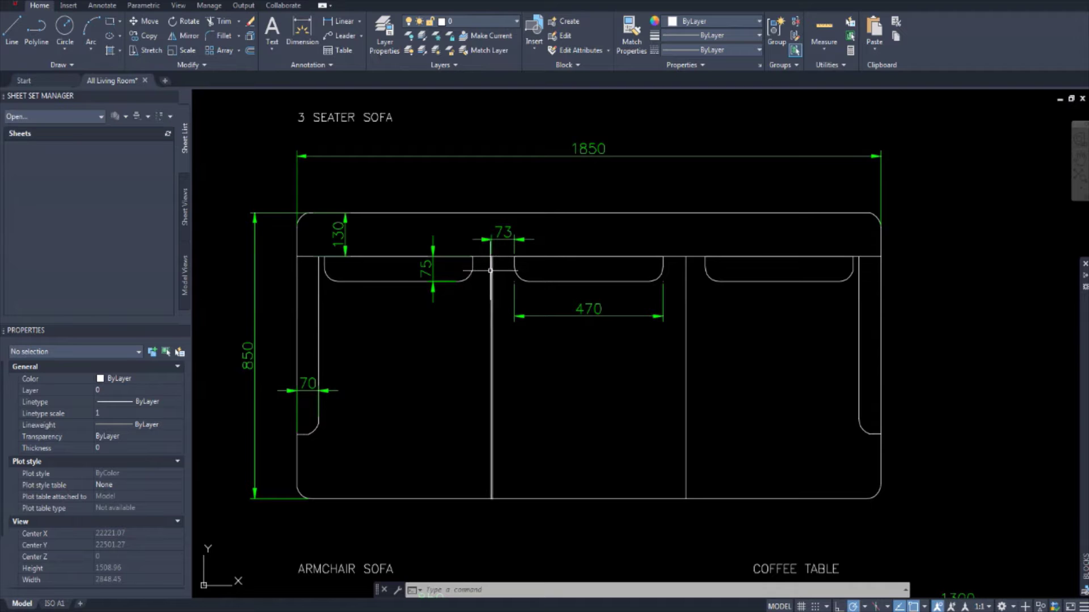
Inspect the middle cushion's width and its offset from the seat division on the dimensioned 3-seater sofa.
scroll(485, 267, "up", 4)
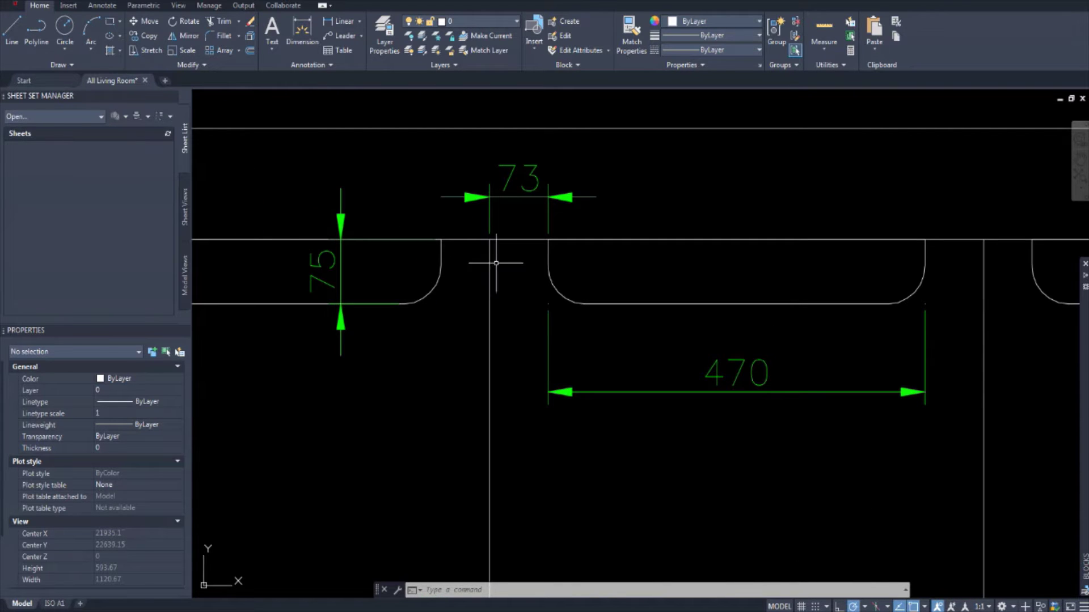
scroll(465, 286, "down", 6)
scroll(476, 298, "up", 2)
scroll(482, 309, "down", 2)
scroll(483, 309, "up", 2)
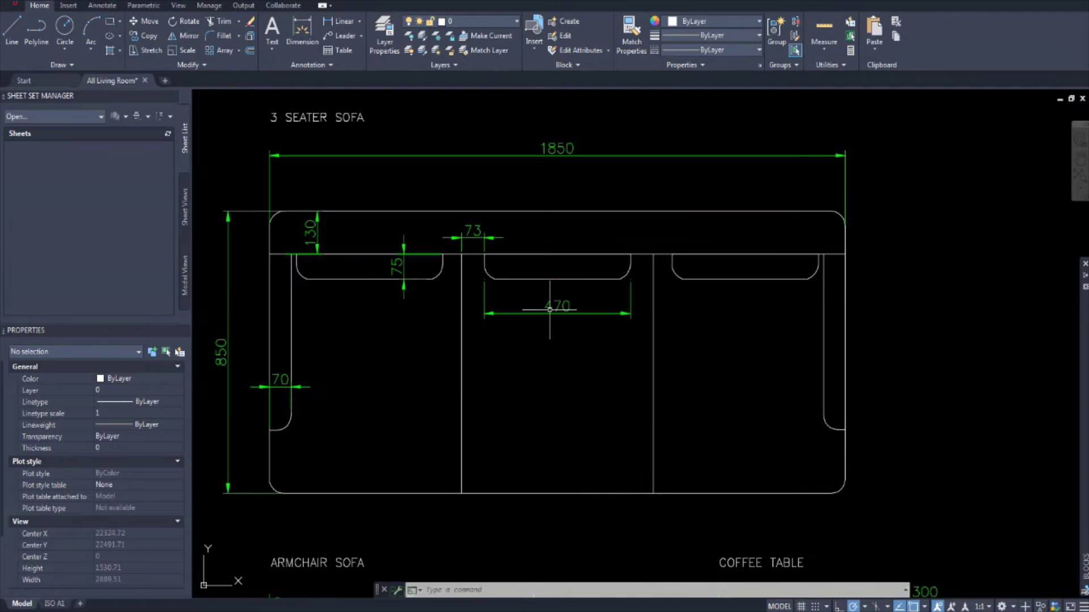
middle_click_drag(624, 311, 538, 312)
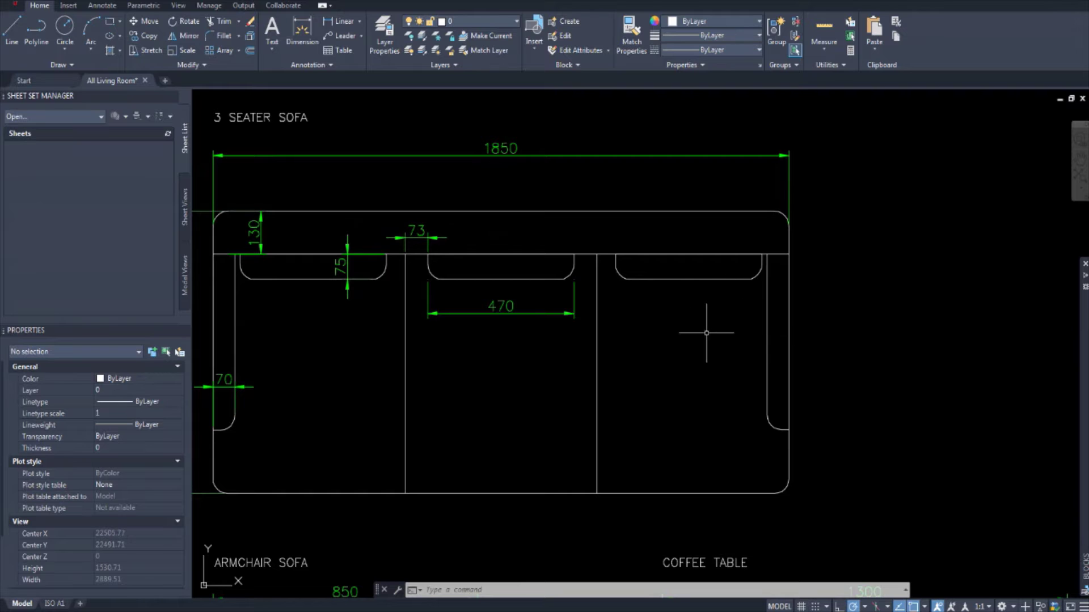
scroll(671, 302, "down", 2)
scroll(526, 352, "up", 2)
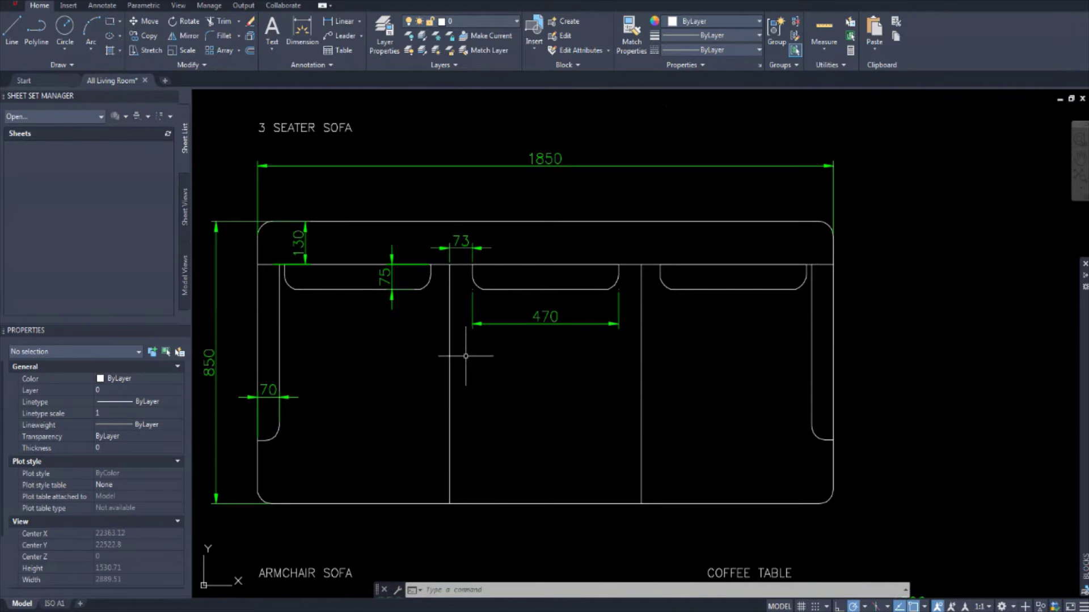
middle_click_drag(465, 356, 469, 359)
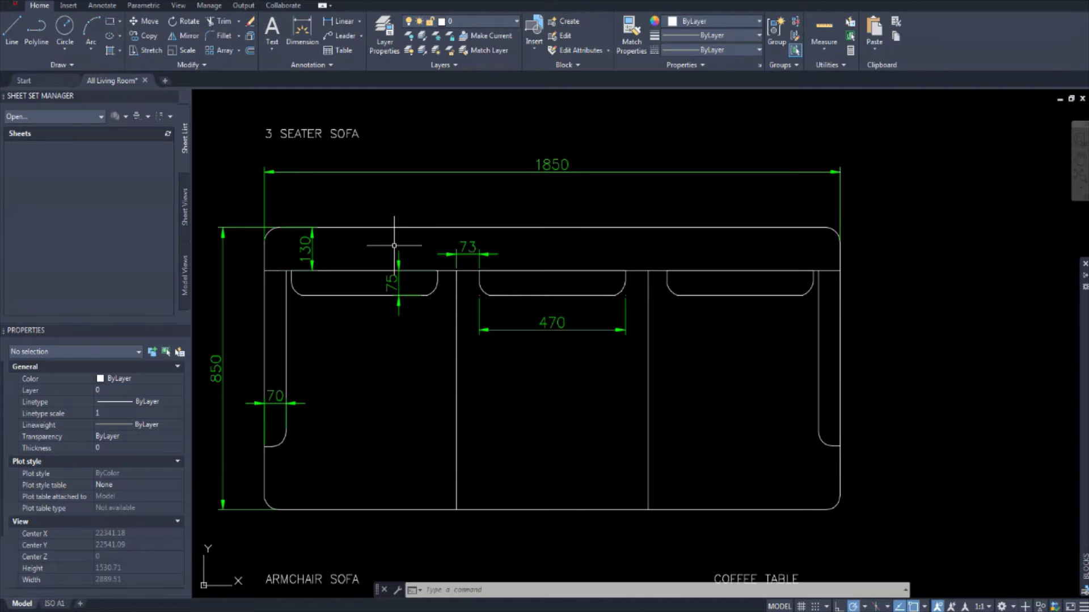
middle_click_drag(394, 246, 402, 254)
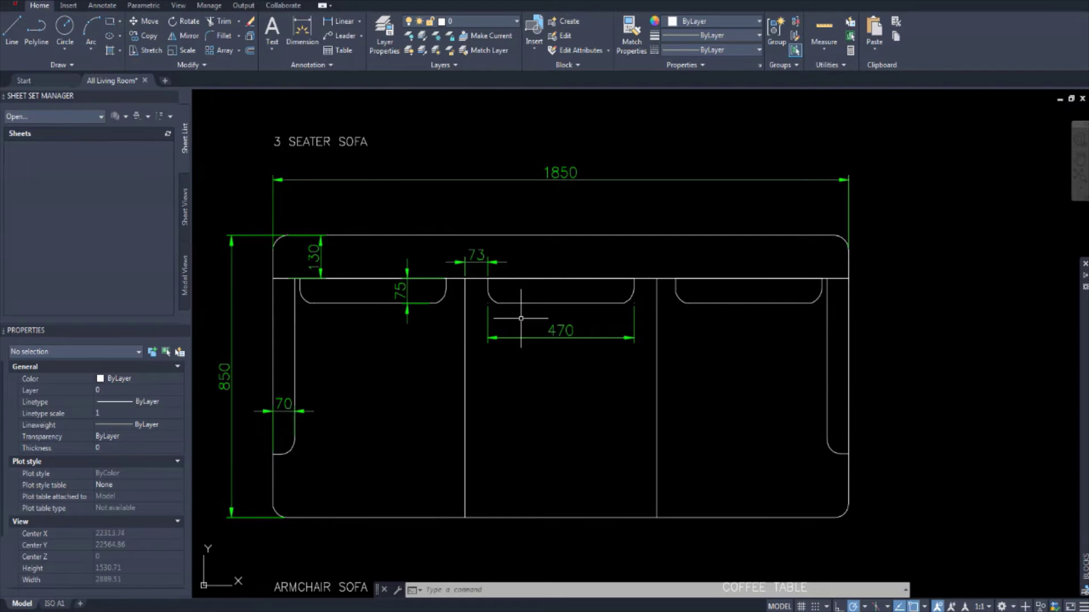
Examine the dimensioned armchair plan beside the coffee table, and review the undimensioned furniture set.
mouse_move(414, 433)
middle_mouse_down()
mouse_move(388, 440)
mouse_move(428, 317)
mouse_move(352, 382)
middle_mouse_up()
scroll(389, 436, "down", 3)
scroll(340, 384, "up", 3)
scroll(380, 353, "down", 3)
scroll(380, 354, "up", 4)
scroll(360, 340, "down", 2)
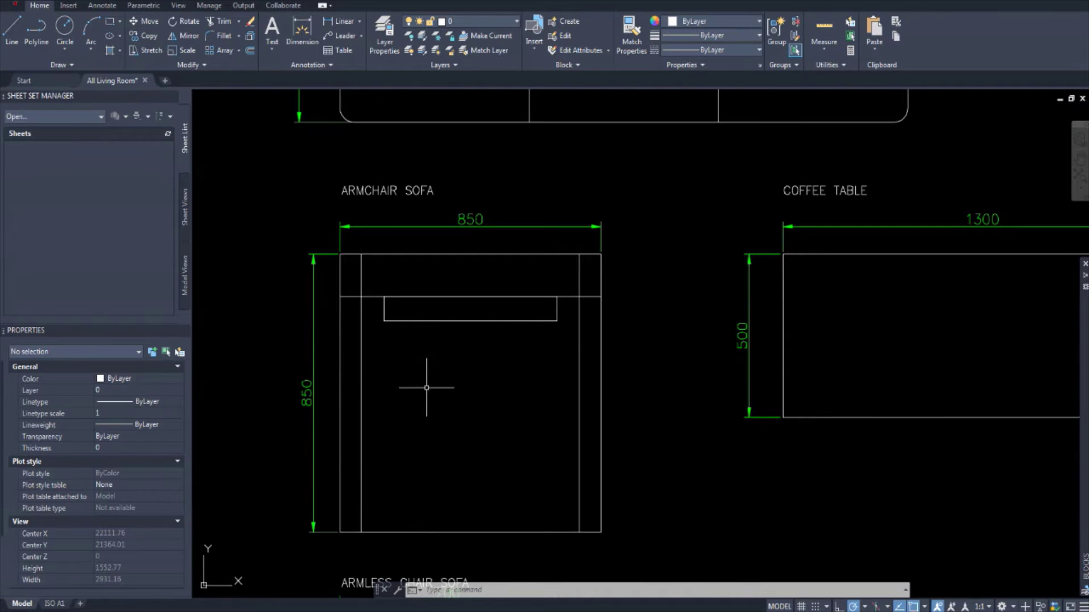
middle_click_drag(427, 387, 407, 360)
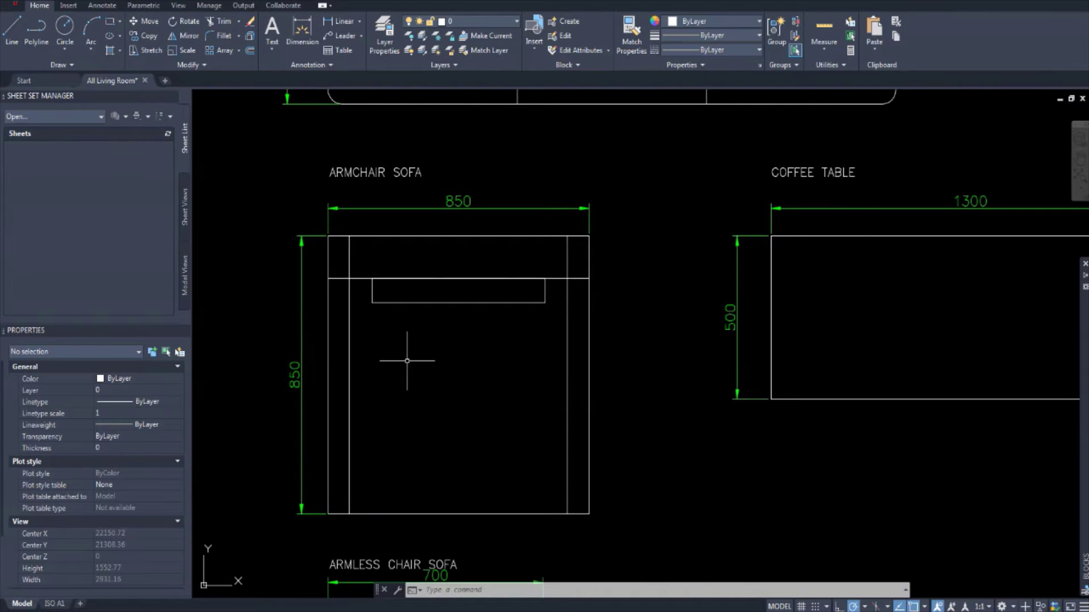
scroll(407, 360, "down", 8)
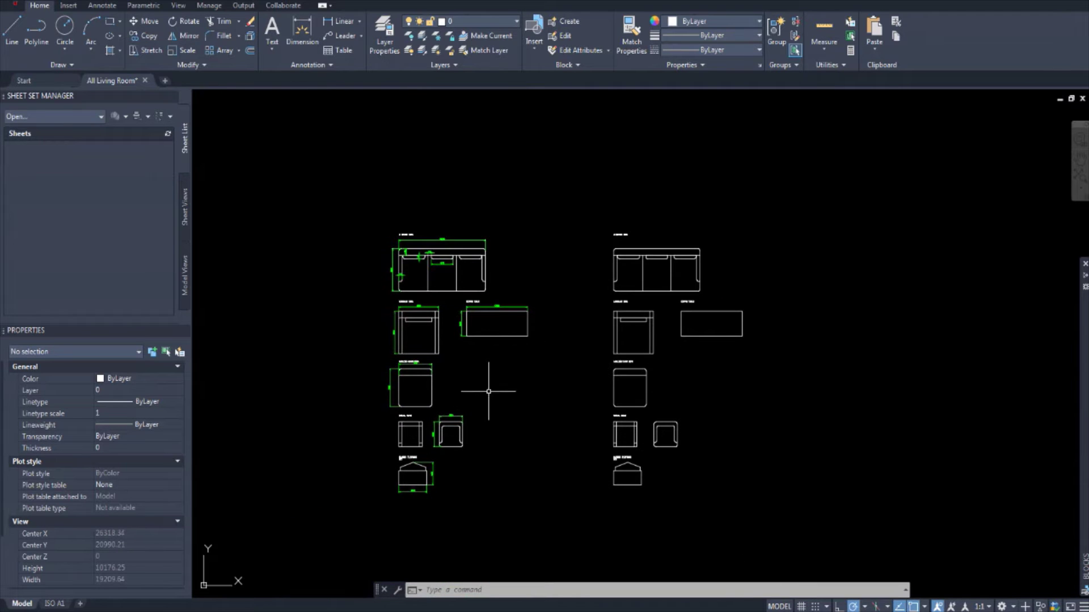
scroll(661, 323, "up", 4)
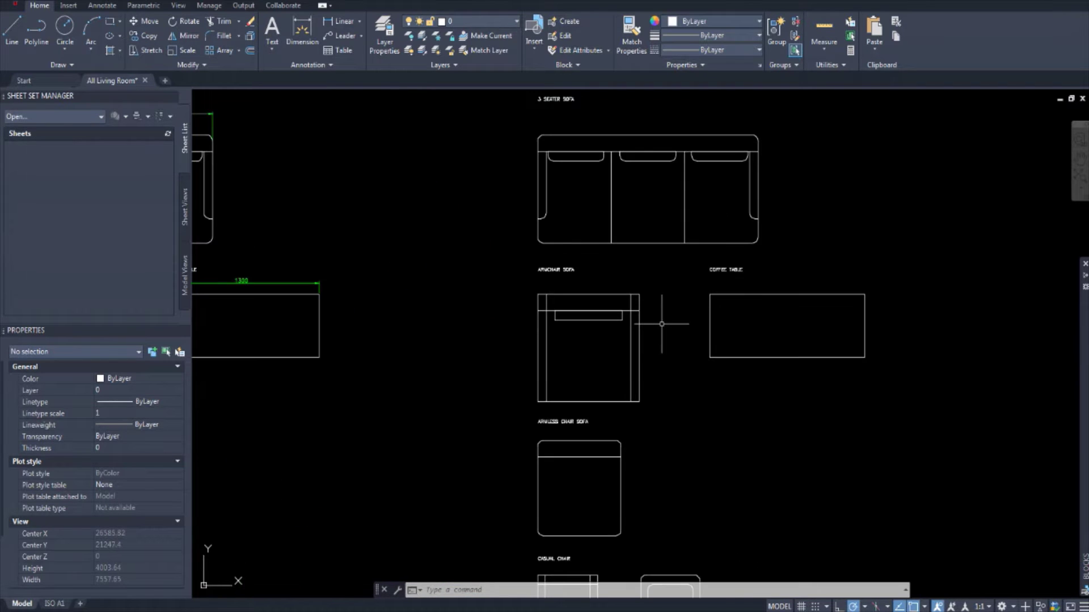
Draw a horizontal line across the dimensioned armchair's left armrest near its front, from the outer edge to the inner edge.
scroll(650, 342, "down", 4)
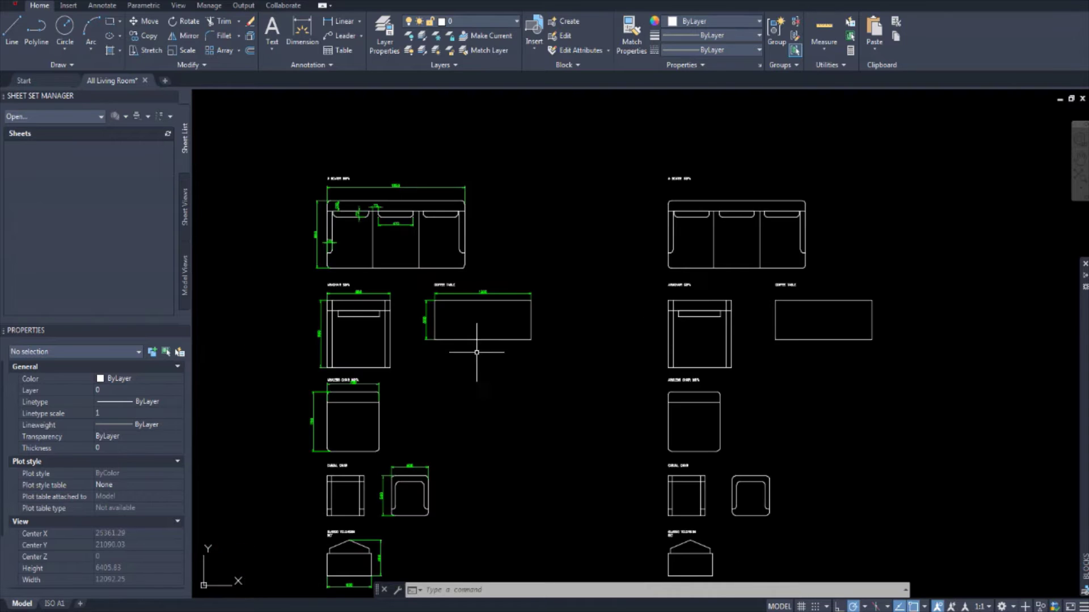
scroll(360, 316, "up", 8)
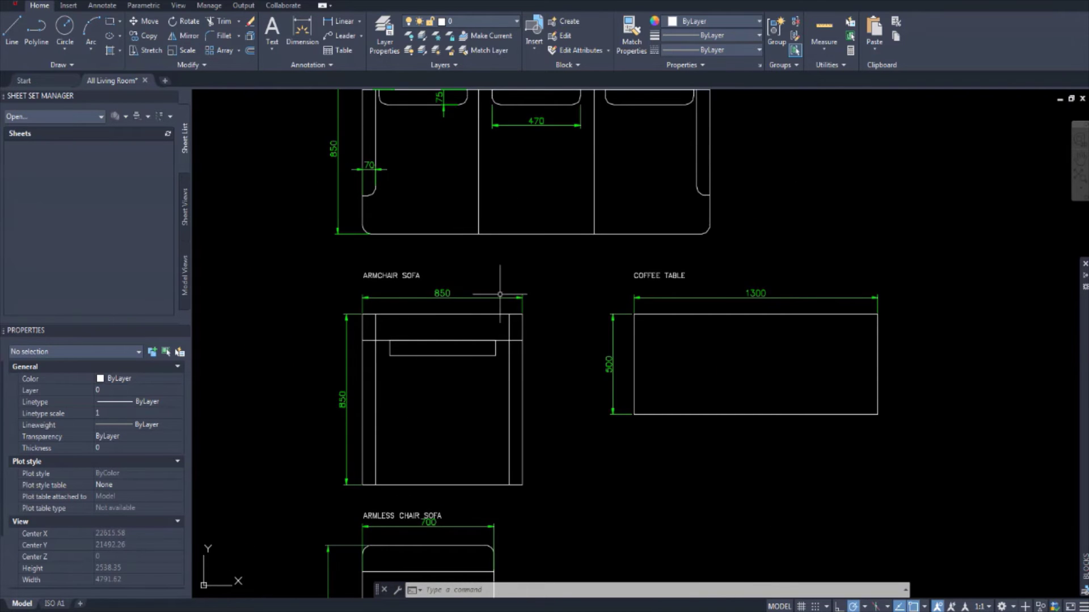
middle_click_drag(499, 294, 470, 318)
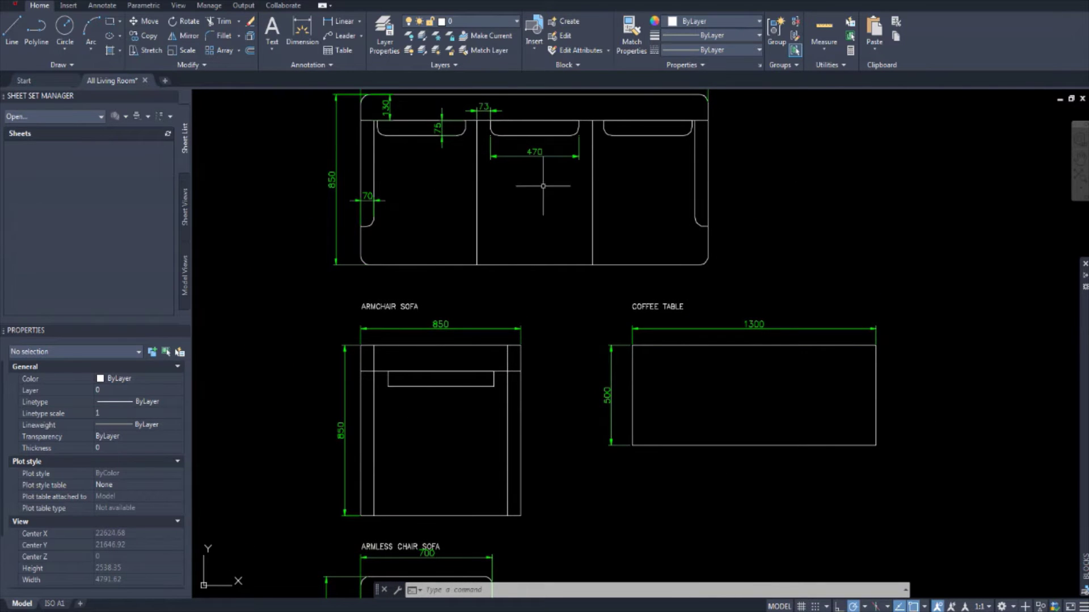
scroll(387, 471, "up", 5)
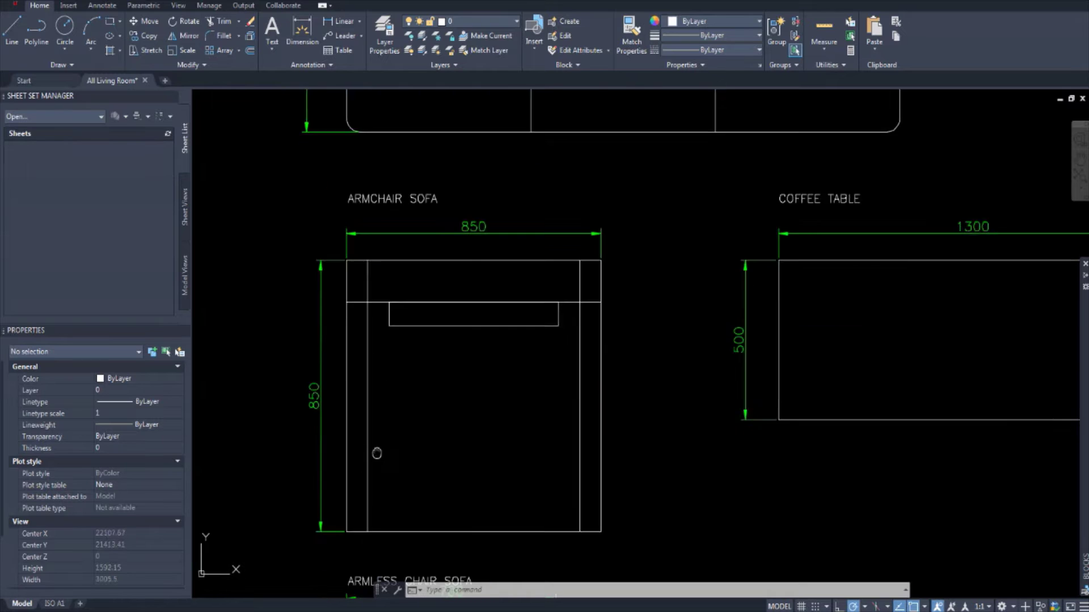
scroll(424, 376, "down", 2)
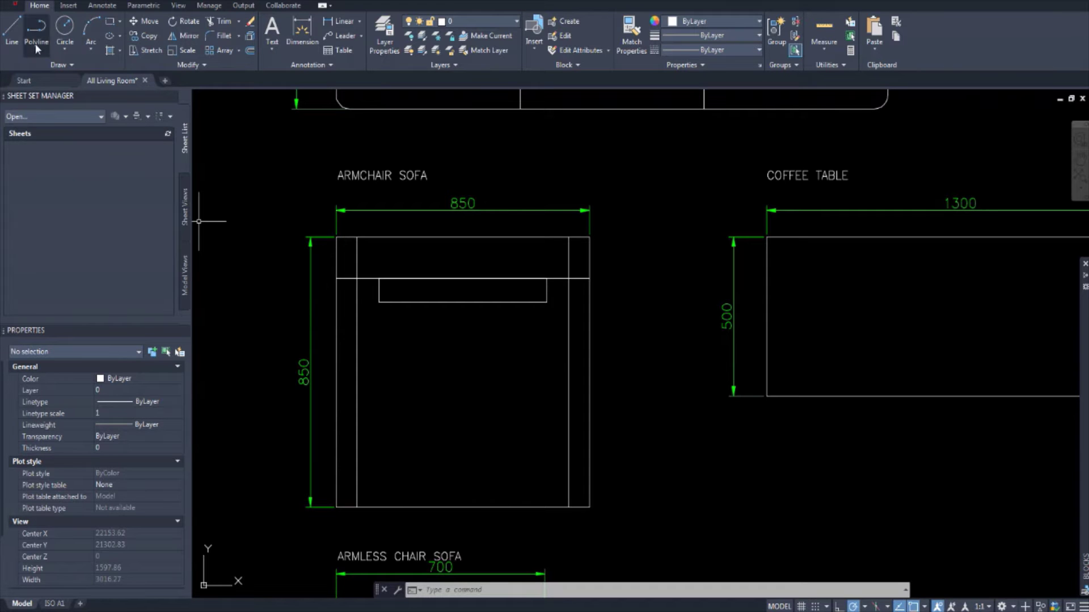
left_click(13, 44)
scroll(499, 340, "down", 4)
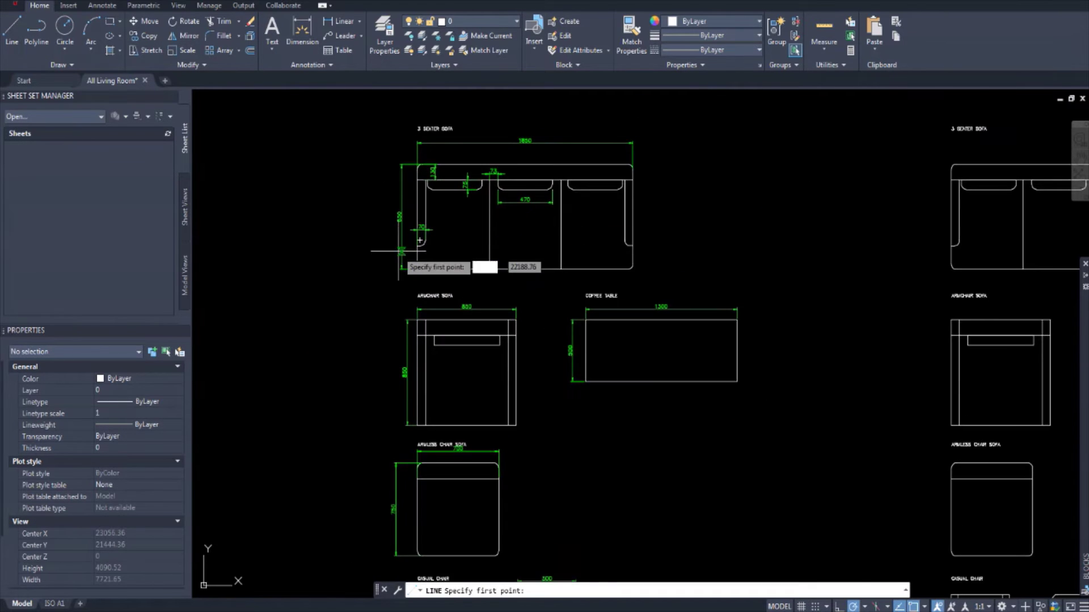
scroll(391, 241, "up", 5)
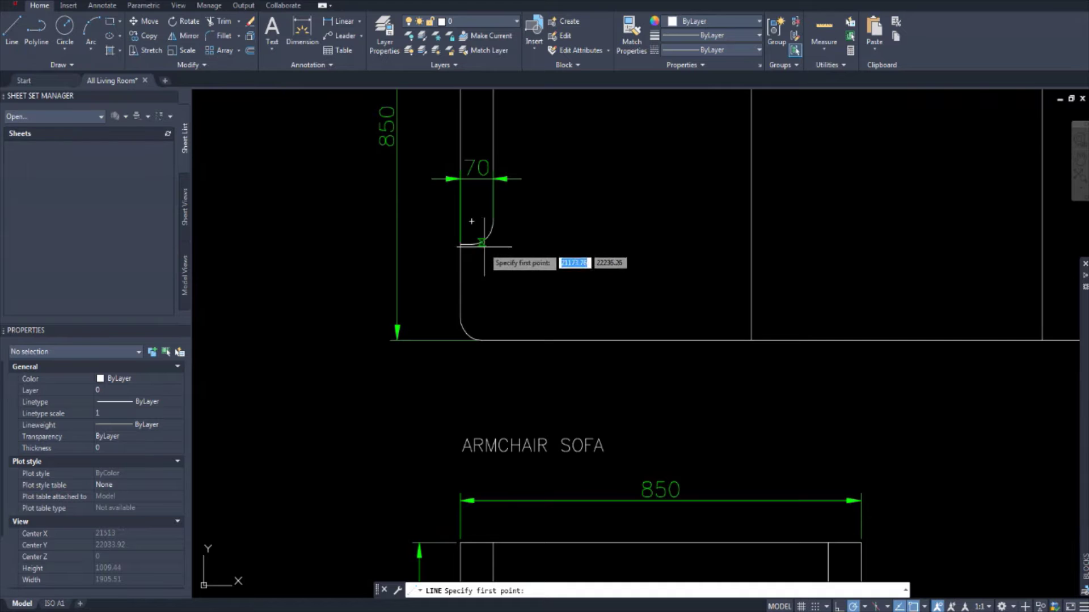
scroll(470, 227, "down", 3)
middle_click_drag(499, 470, 461, 419)
scroll(461, 419, "up", 4)
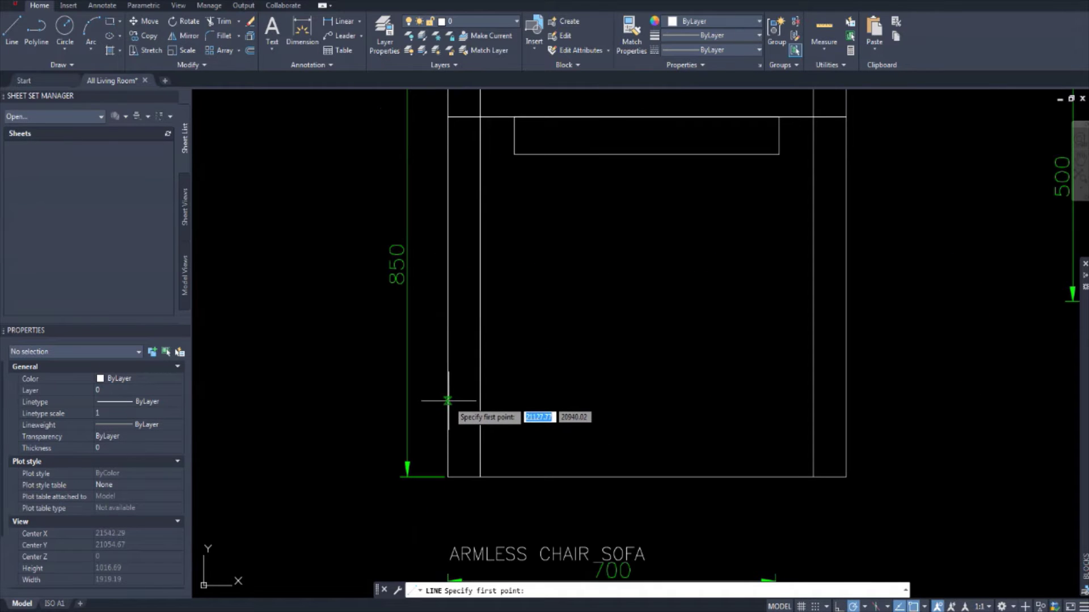
left_click(447, 403)
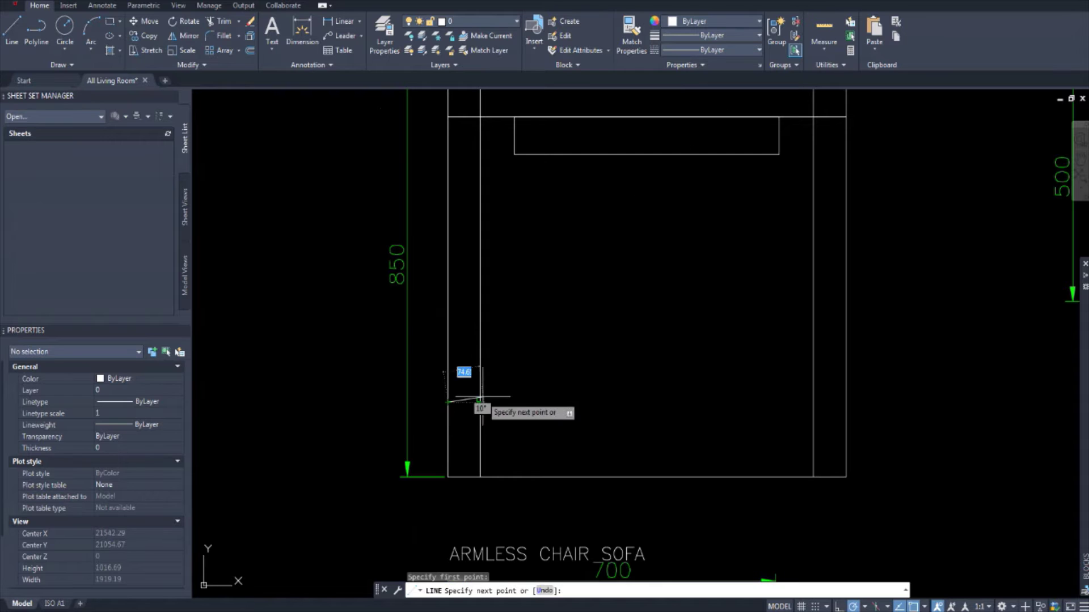
left_click(479, 402)
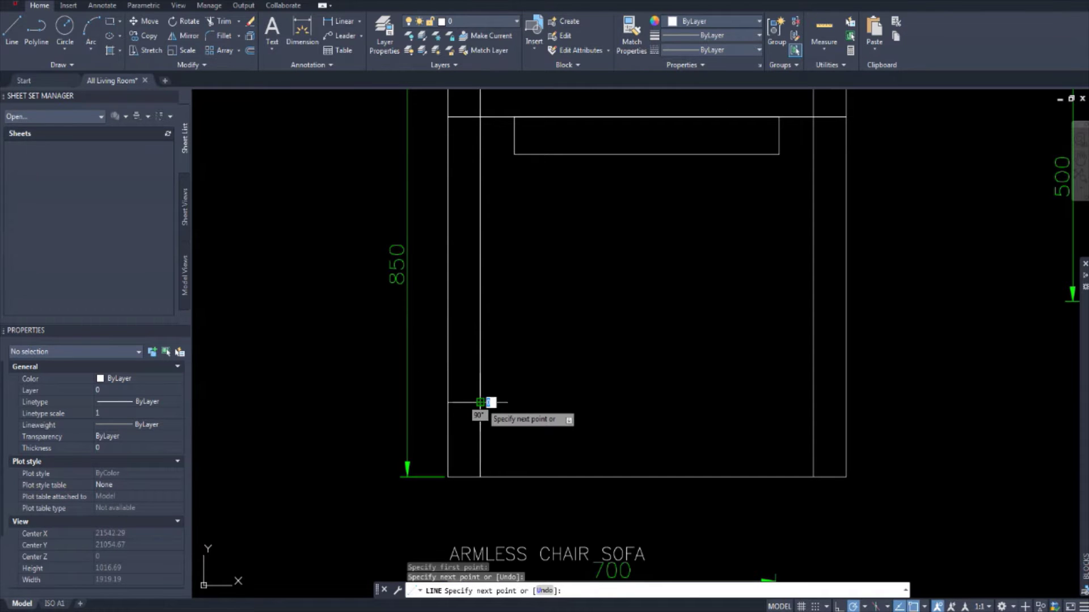
key("Escape")
middle_click_drag(587, 406, 554, 396)
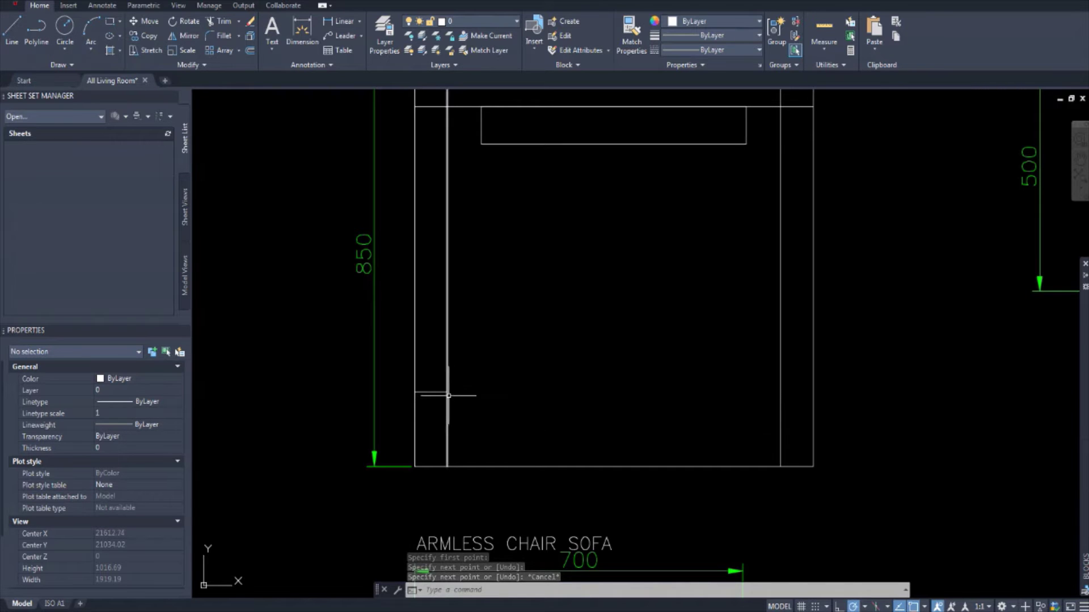
Draw a horizontal guide line across the armchair seat from the left armrest's new front line to the right armrest's inner edge.
left_click(12, 28)
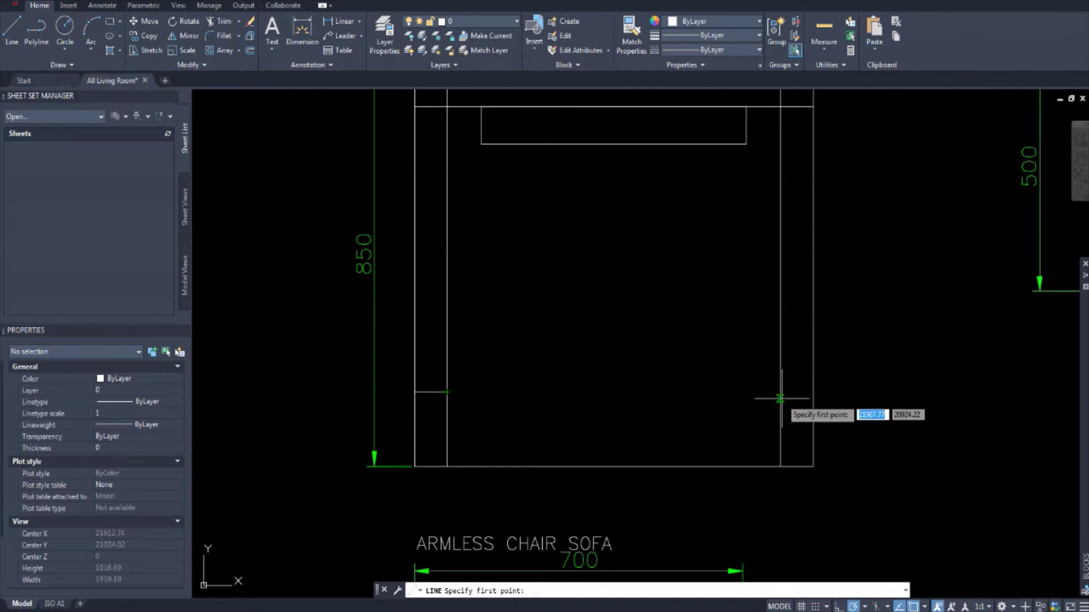
left_click(448, 392)
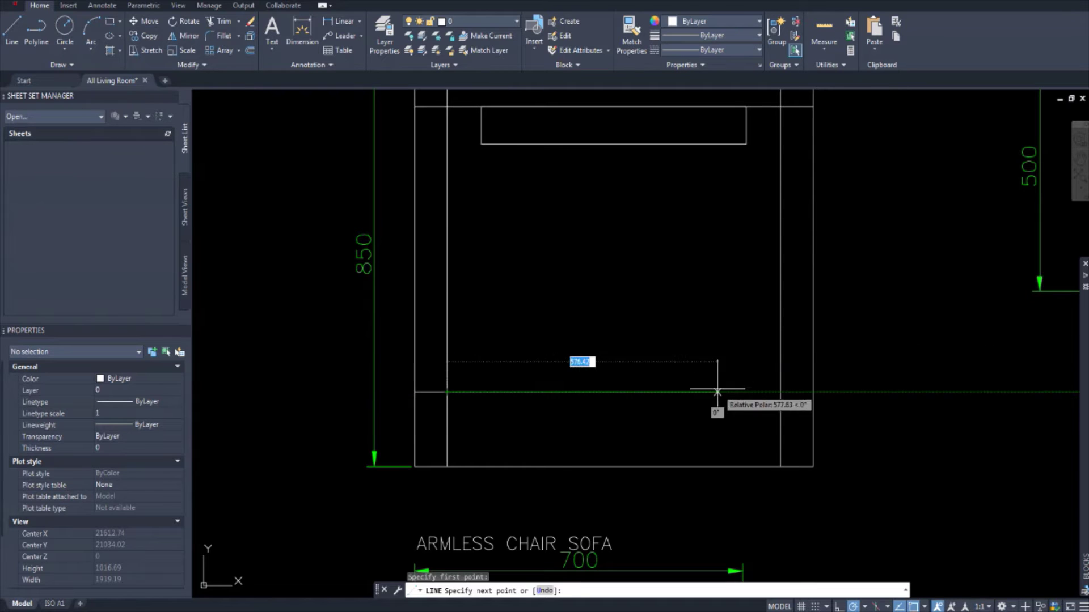
left_click(778, 392)
key("Escape")
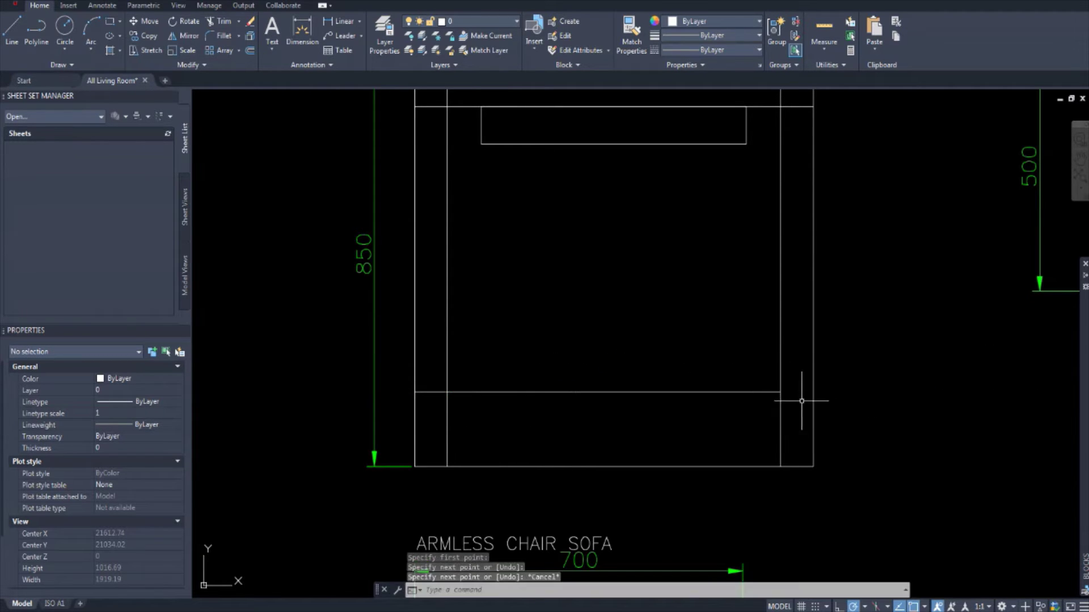
Draw the matching front line across the right armrest, from the guide line's end to the armchair's outer edge.
scroll(721, 384, "up", 3)
middle_click_drag(701, 390, 856, 390)
scroll(768, 377, "down", 2)
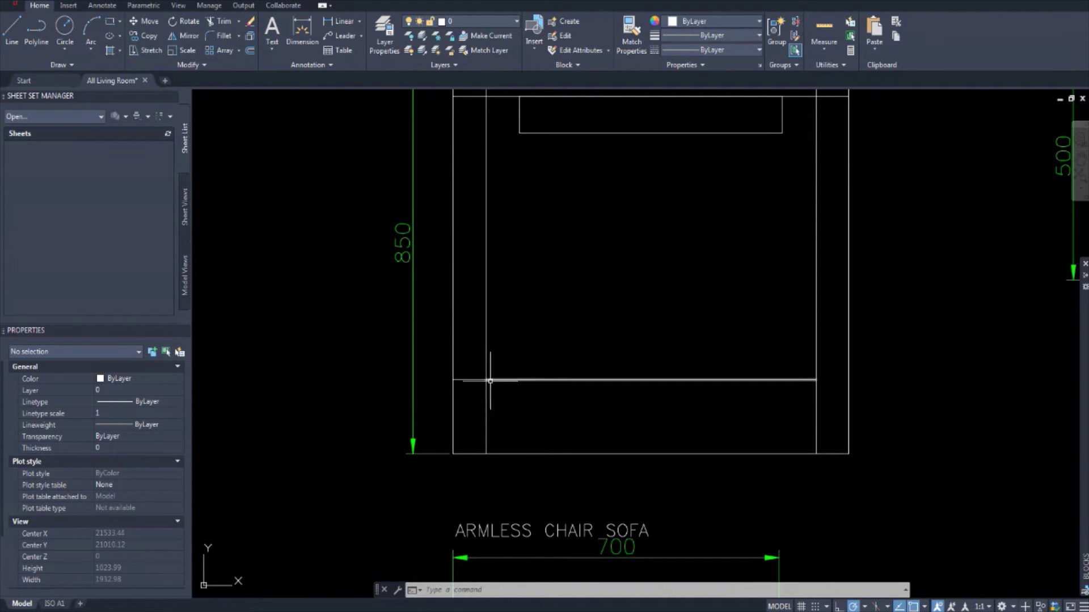
middle_click_drag(776, 382, 693, 378)
left_click(10, 27)
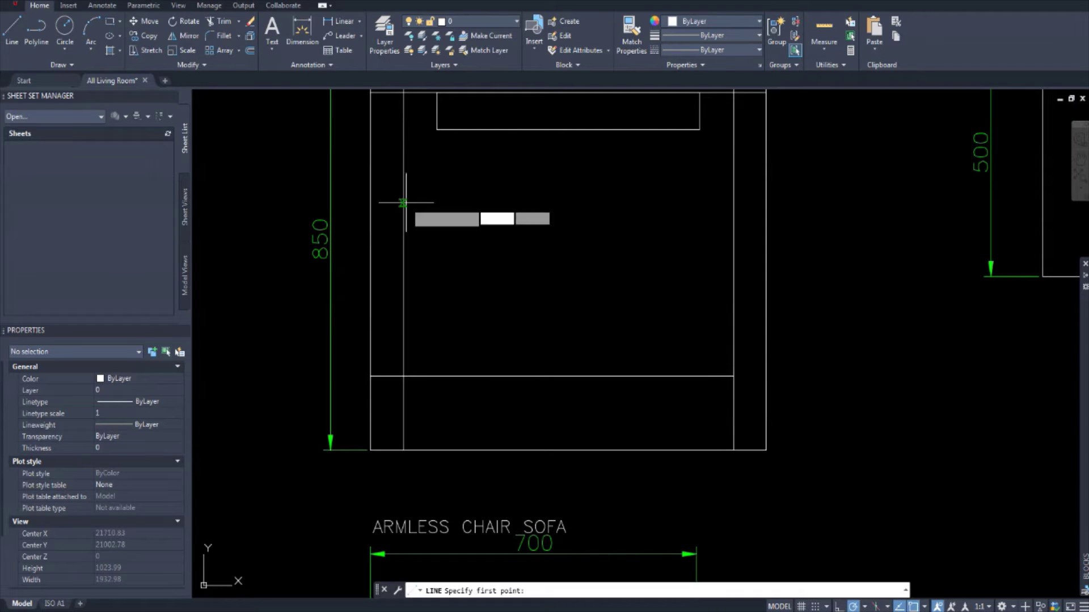
left_click(733, 376)
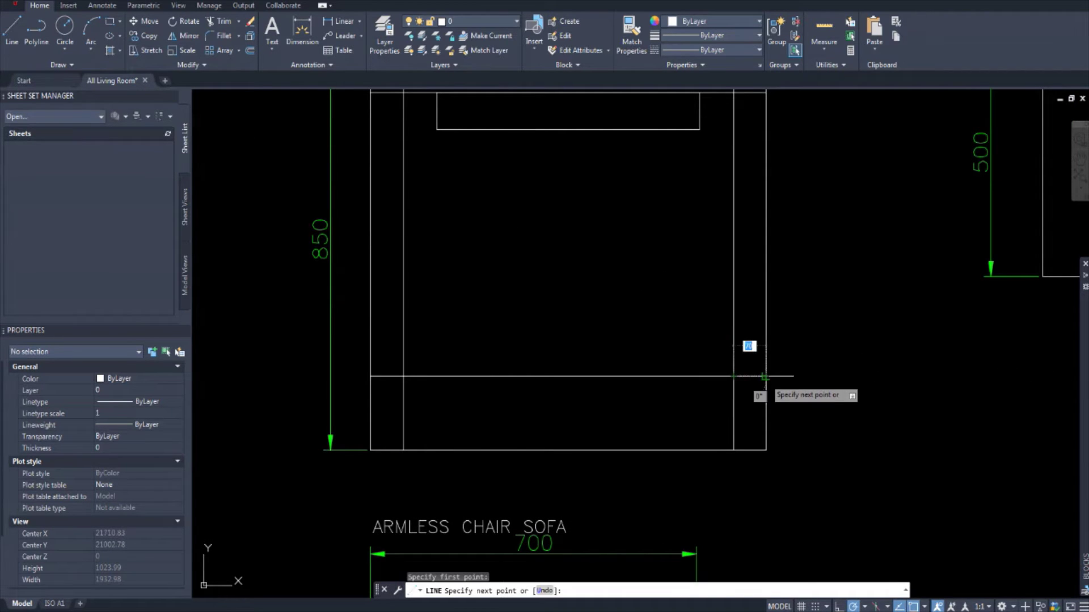
key("Escape")
key("Escape")
Delete the guide line crossing the armchair seat between the two armrests.
left_click(695, 378)
left_click(678, 353)
key("Delete")
scroll(548, 391, "down", 2)
scroll(517, 359, "up", 2)
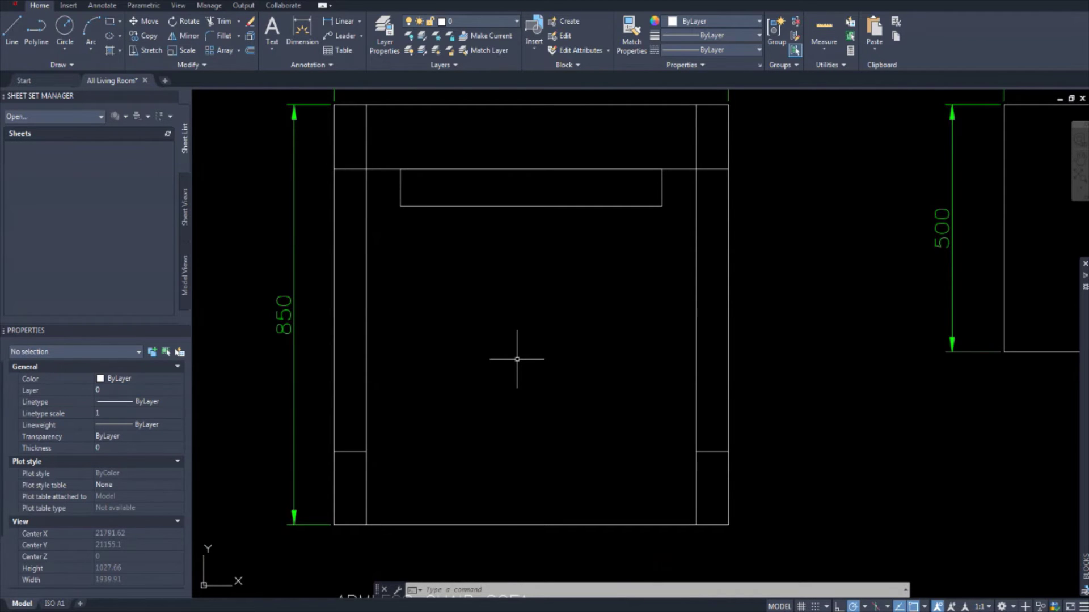
Trim both armrest inner lines where they run through the armchair's backrest.
scroll(632, 316, "down", 4)
scroll(612, 237, "up", 2)
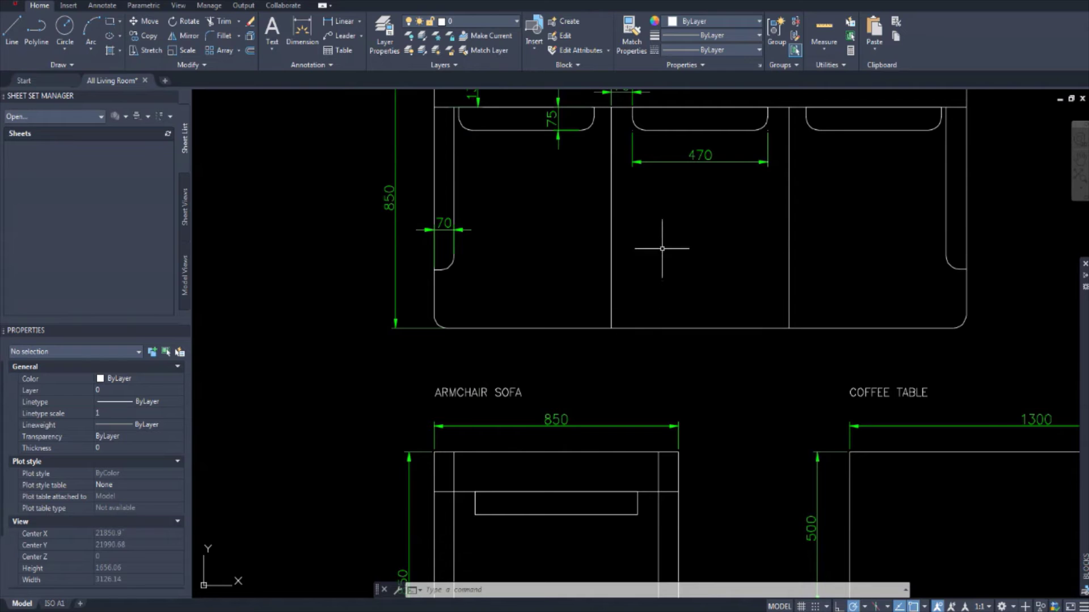
mouse_move(662, 248)
middle_mouse_down()
mouse_move(642, 136)
mouse_move(639, 180)
mouse_move(663, 270)
middle_mouse_up()
middle_click_drag(690, 344, 651, 441)
middle_click_drag(678, 380, 702, 286)
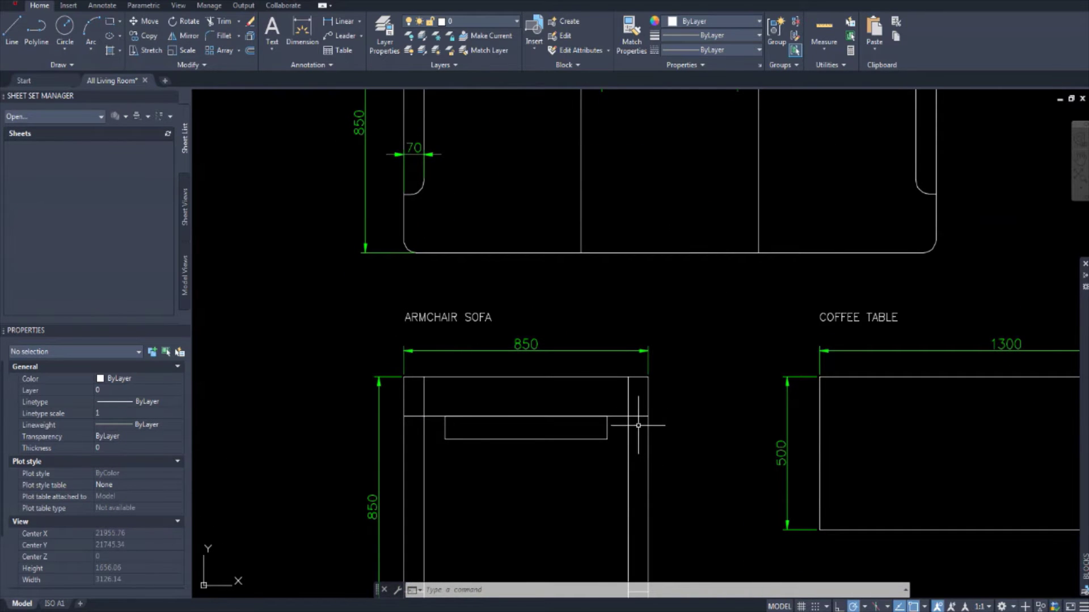
middle_click_drag(638, 425, 633, 388)
mouse_move(553, 464)
middle_mouse_down()
mouse_move(498, 412)
mouse_move(488, 374)
middle_mouse_up()
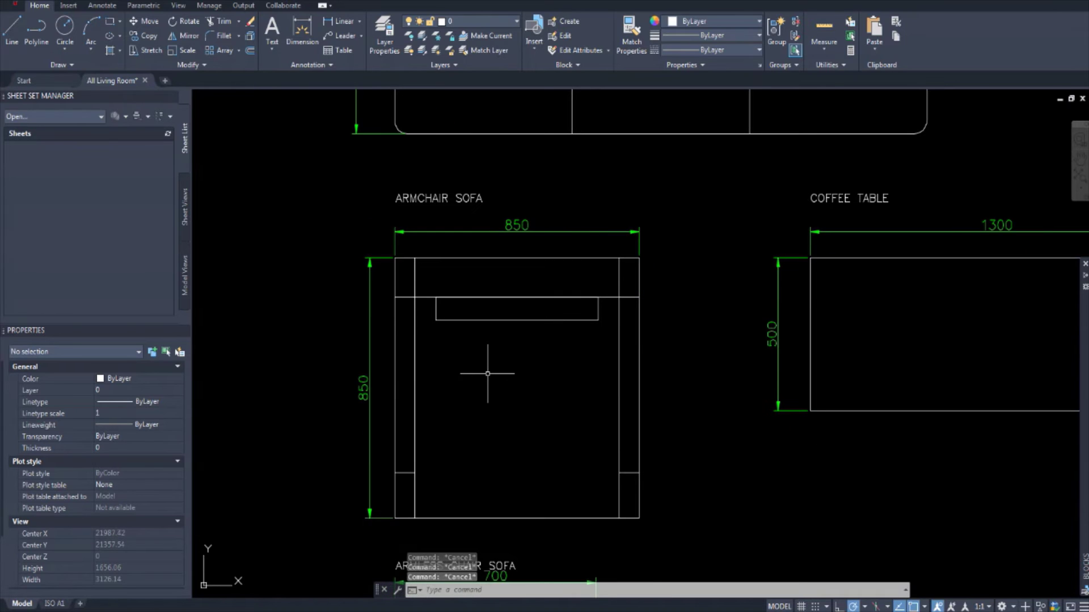
type("R")
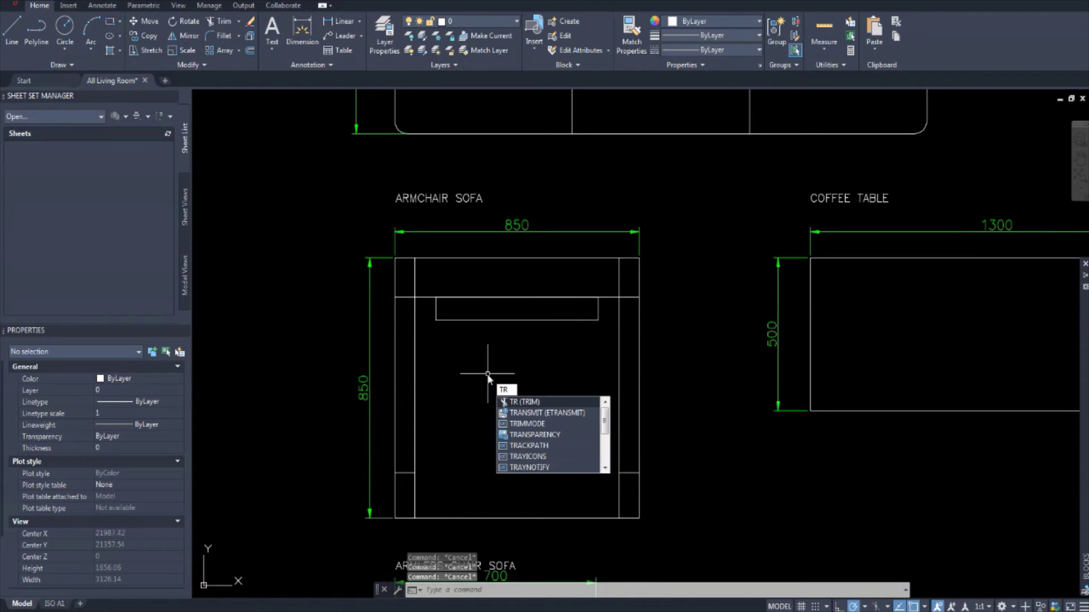
left_click(521, 402)
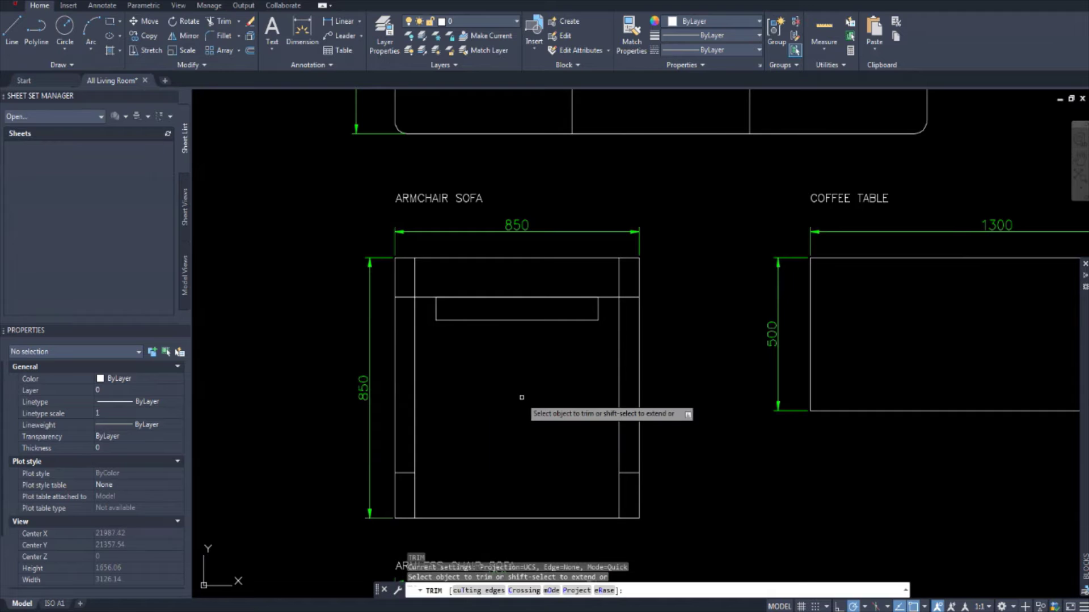
left_click(411, 281)
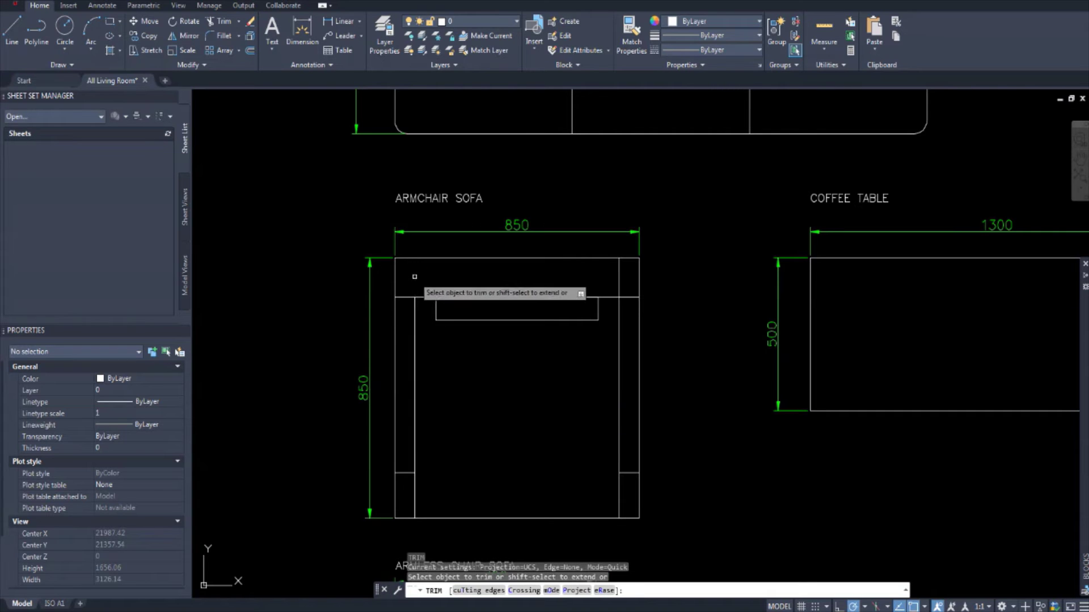
left_click(617, 277)
Trim both armrest inner lines between the armrest front lines and the armchair's front edge.
middle_click_drag(563, 369, 561, 343)
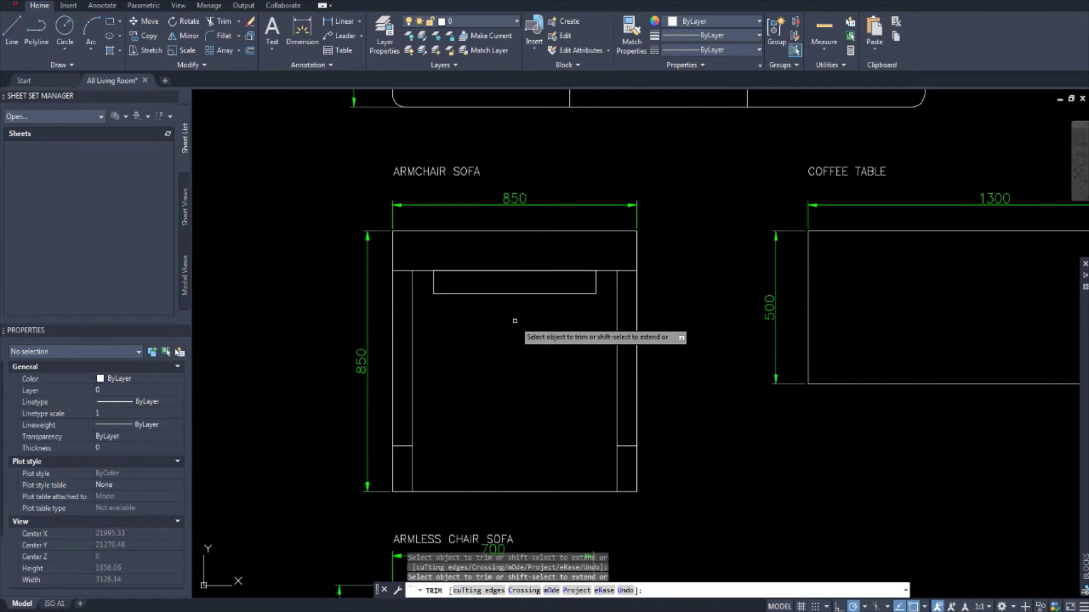
middle_click_drag(505, 325, 489, 313)
scroll(422, 398, "down", 2)
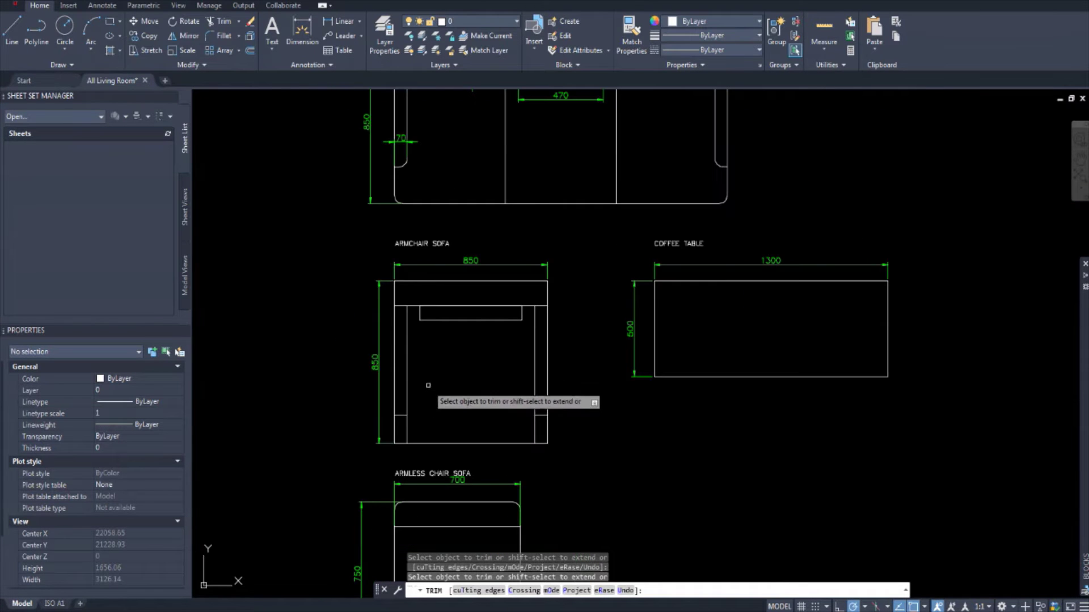
scroll(410, 421, "up", 2)
scroll(410, 422, "up", 2)
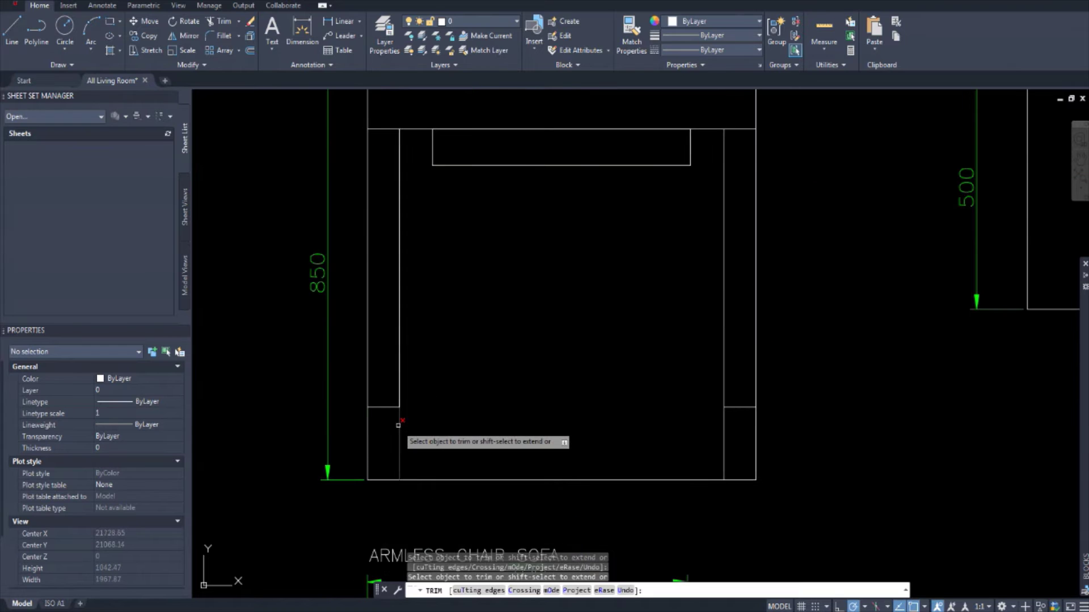
left_click_drag(726, 437, 719, 442)
scroll(661, 441, "down", 2)
middle_click_drag(583, 445, 515, 418)
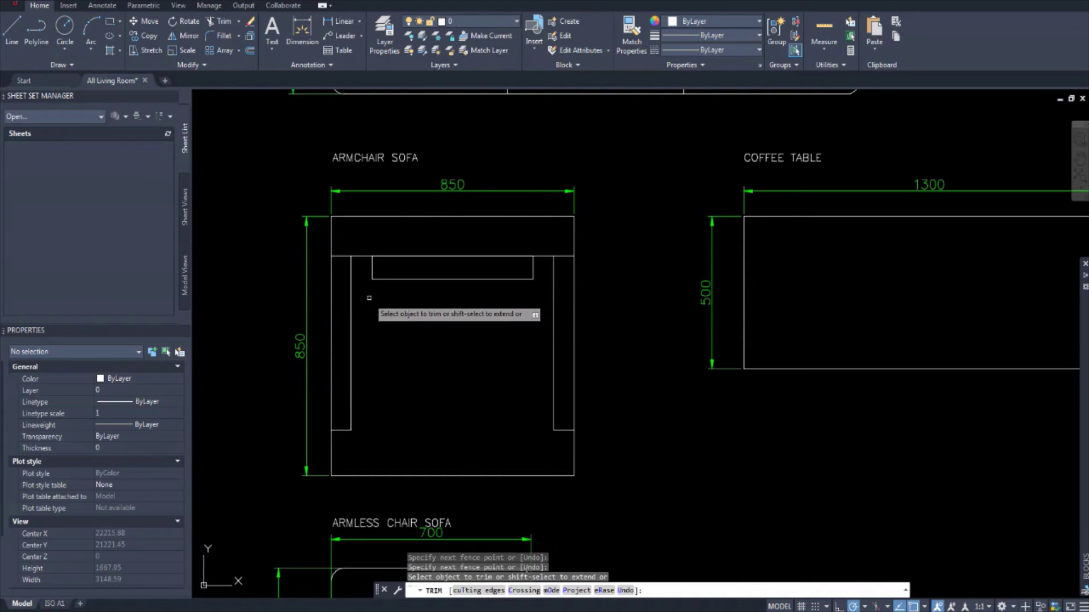
key("Escape")
key("Escape")
key("Escape")
Fillet the armchair's rear-left outer corner with a radius of 45, matching the 3-seater sofa's corners.
middle_click_drag(428, 266, 432, 388)
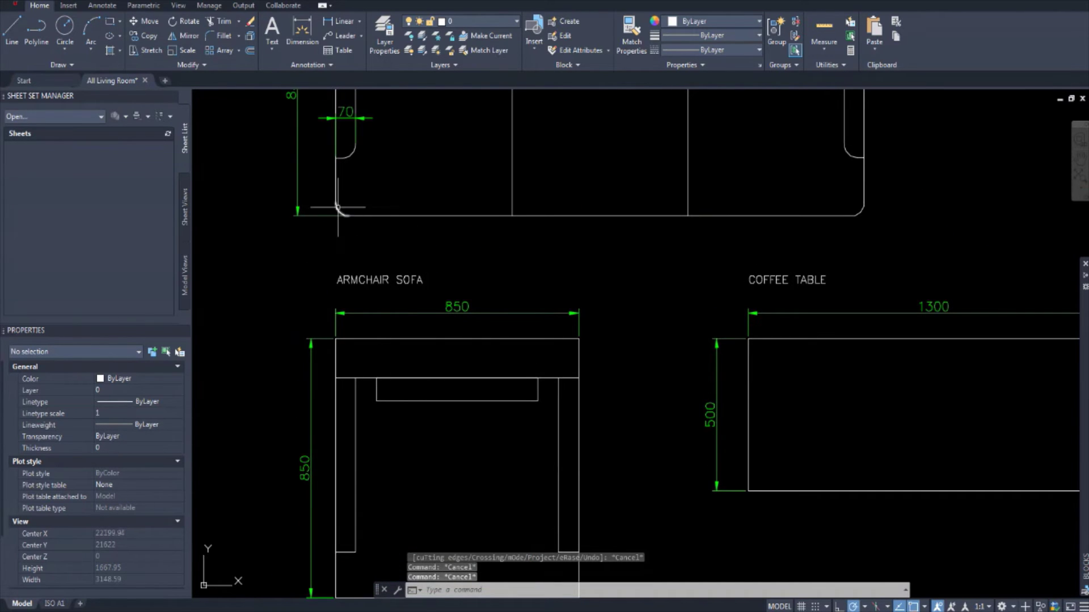
middle_click_drag(393, 321, 386, 266)
middle_click_drag(389, 369, 397, 309)
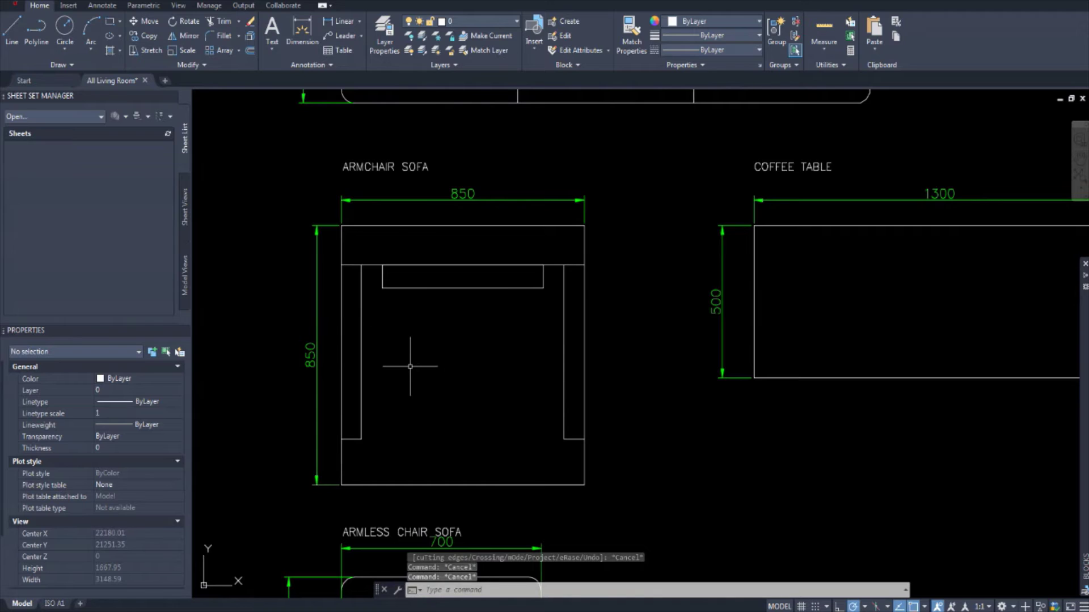
type("FILLET")
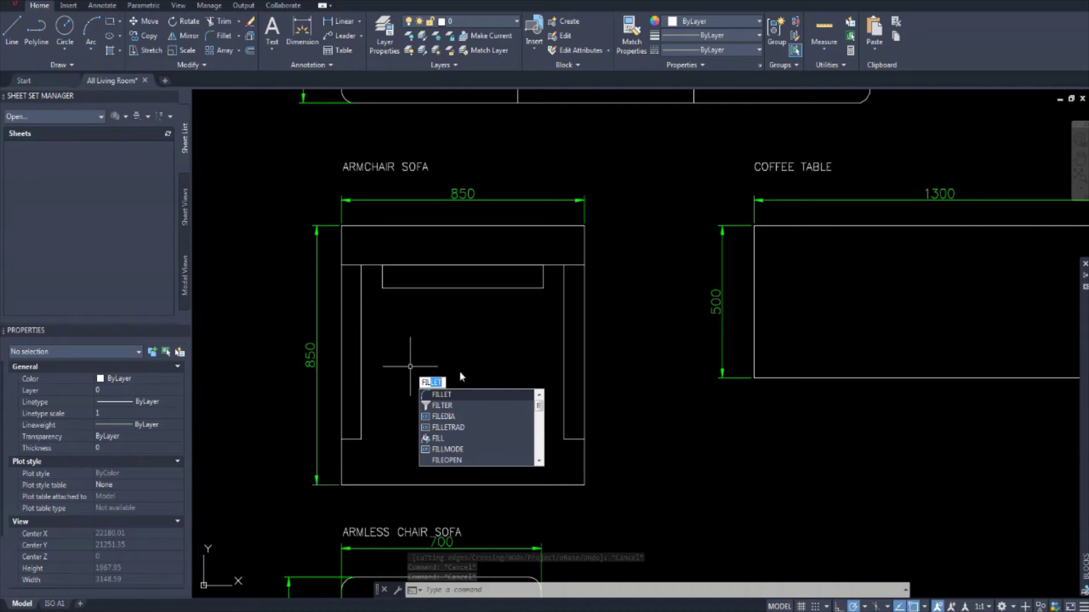
key("Return")
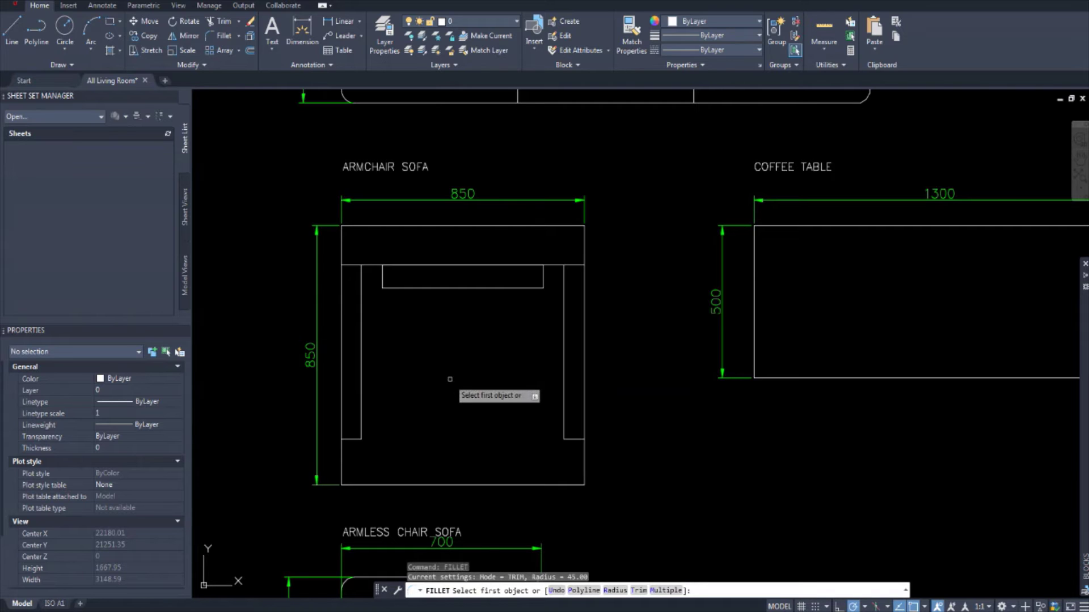
middle_click_drag(453, 369, 450, 348)
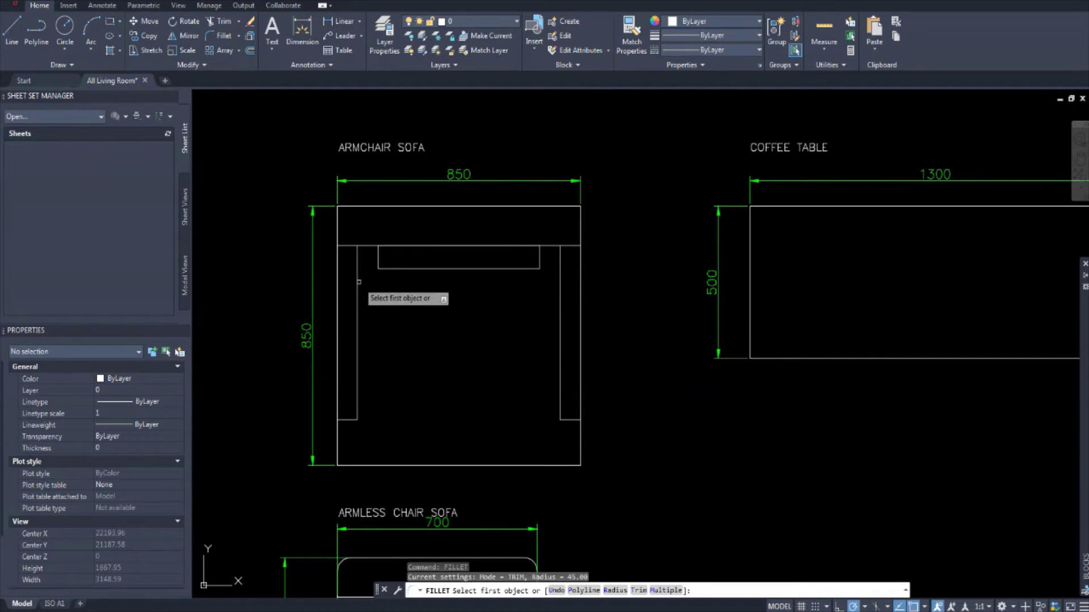
left_click(336, 225)
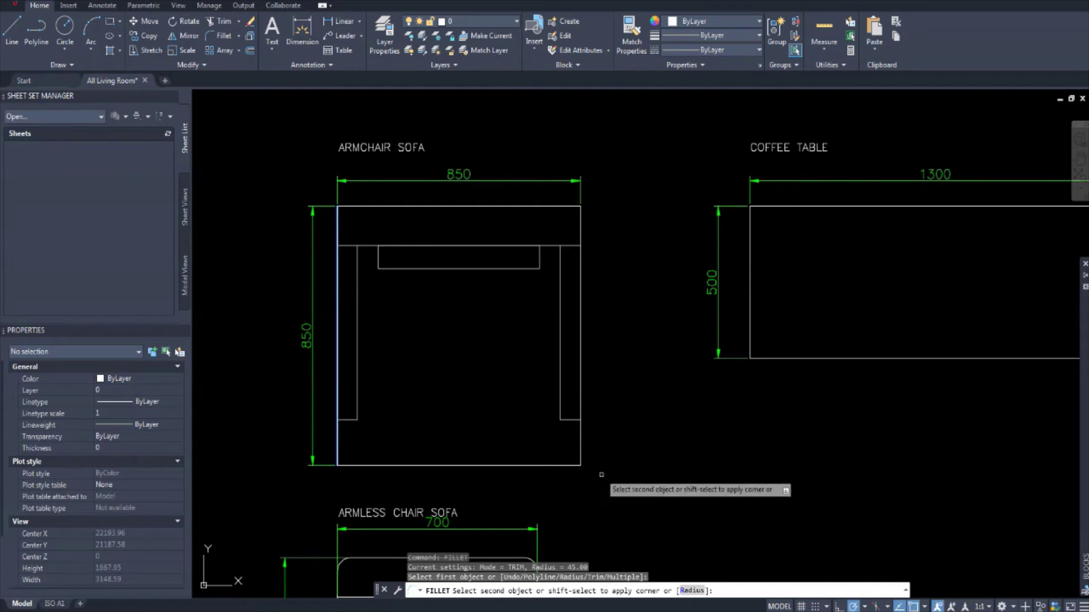
left_click(691, 591)
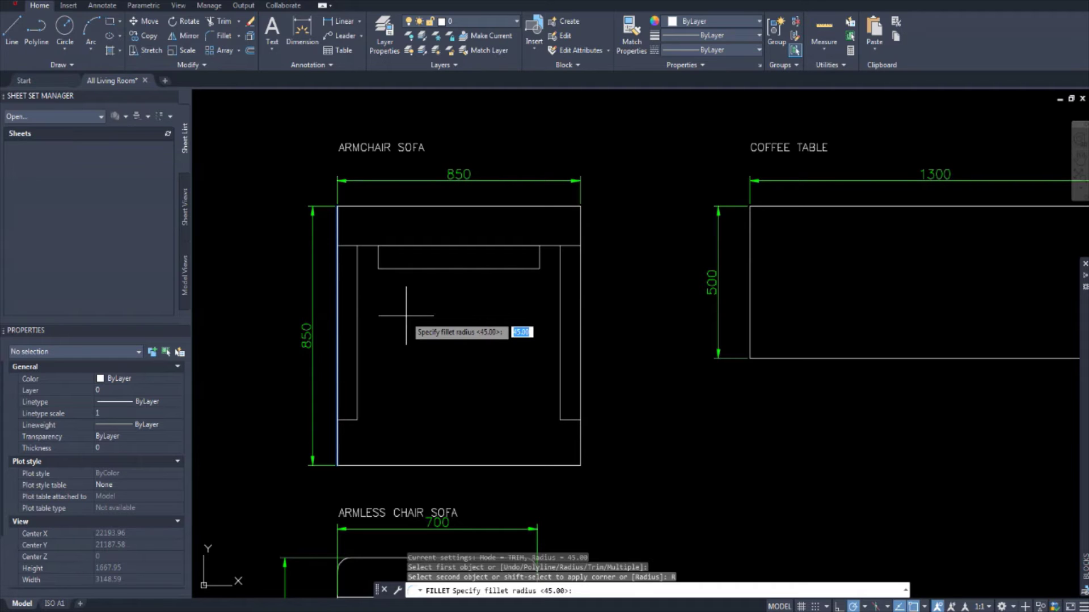
key("Return")
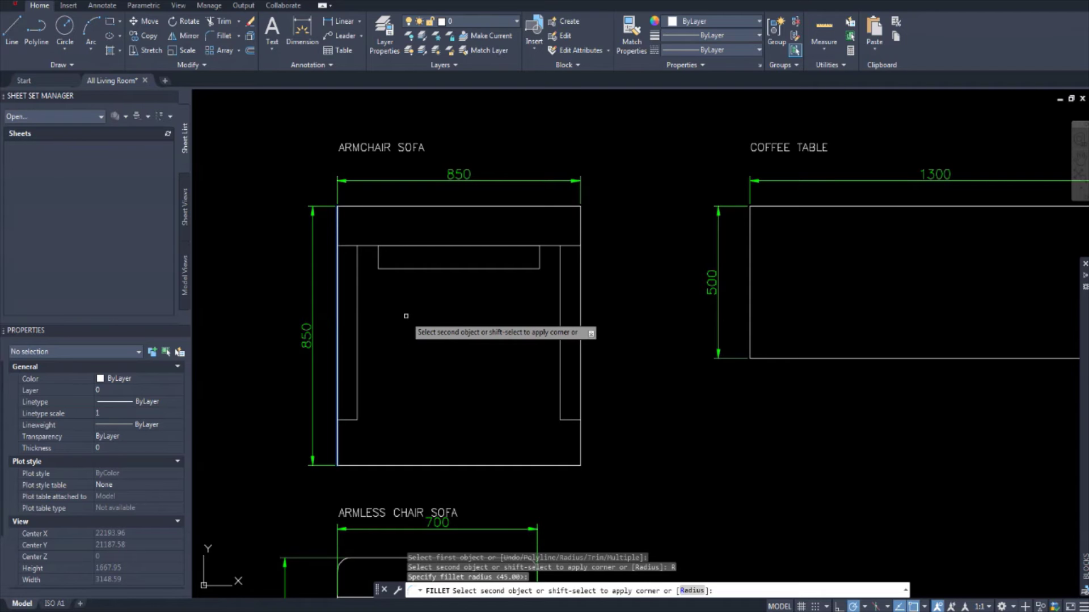
left_click(369, 204)
scroll(302, 209, "up", 6)
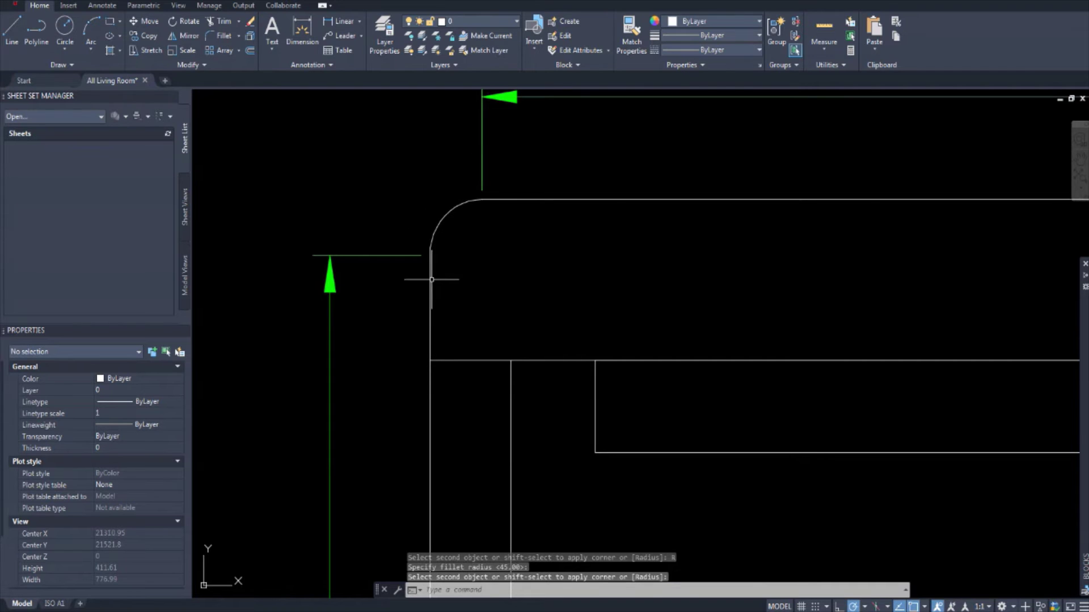
scroll(432, 279, "down", 6)
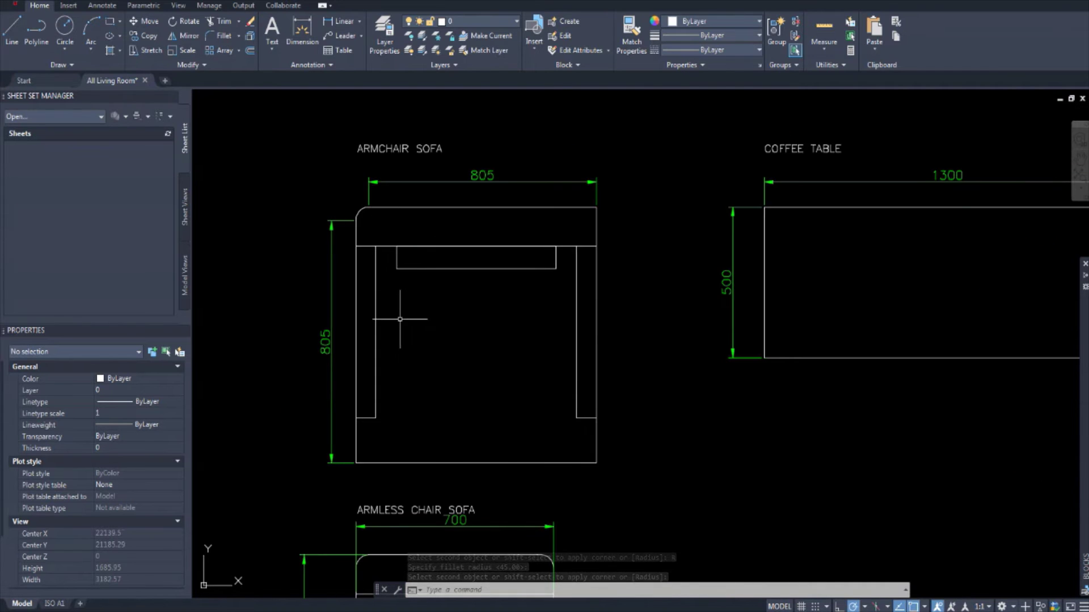
Fillet the armchair's three remaining outer corners with radius 45, using the Multiple option.
mouse_move(540, 267)
middle_mouse_down()
mouse_move(466, 264)
mouse_move(442, 238)
middle_mouse_up()
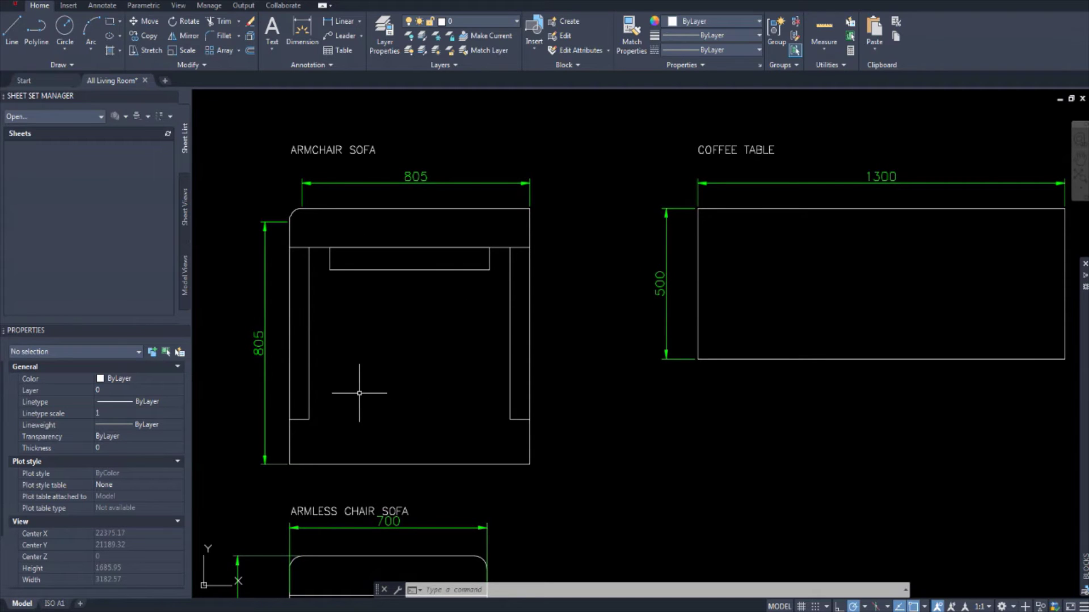
type("l")
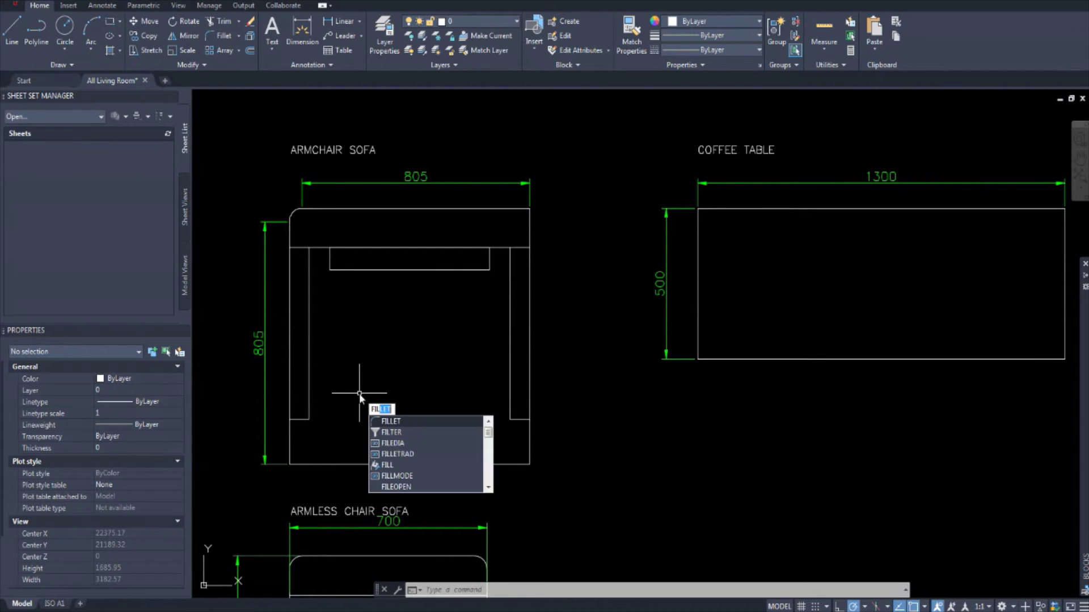
key("Return")
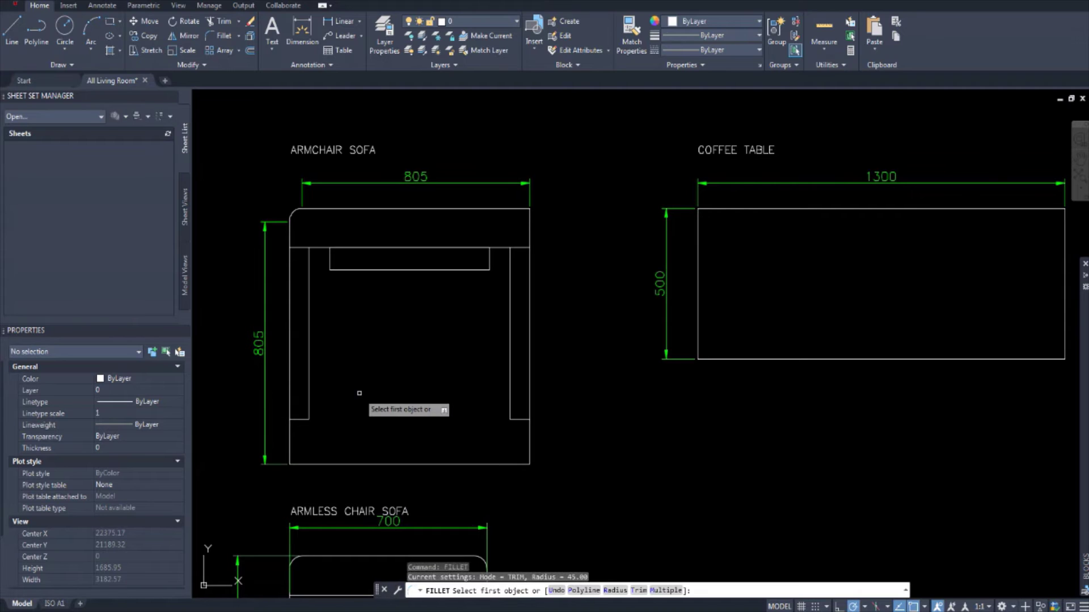
left_click(675, 590)
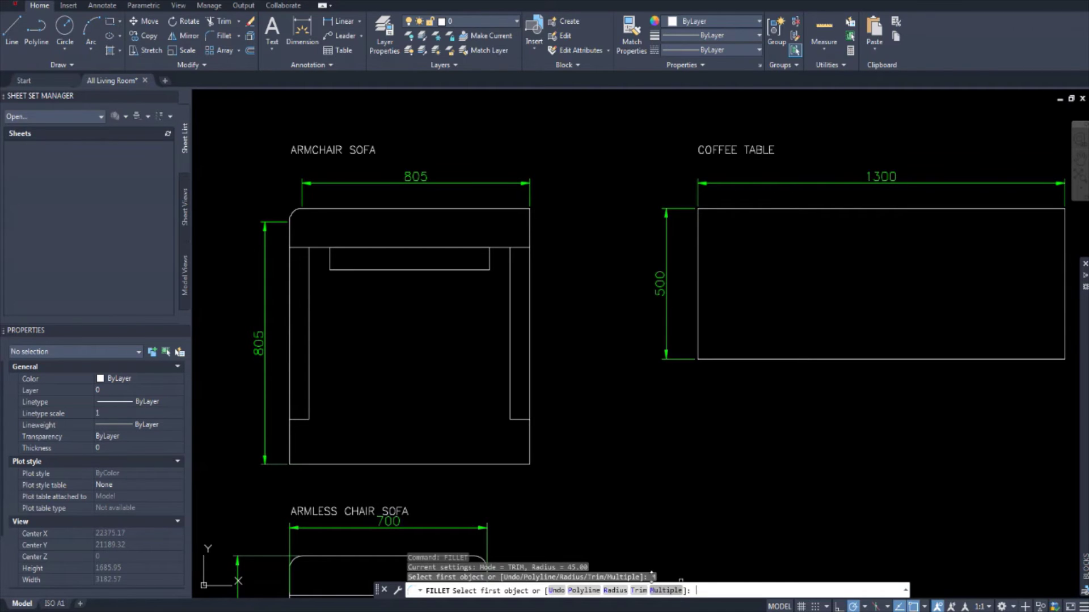
left_click(512, 208)
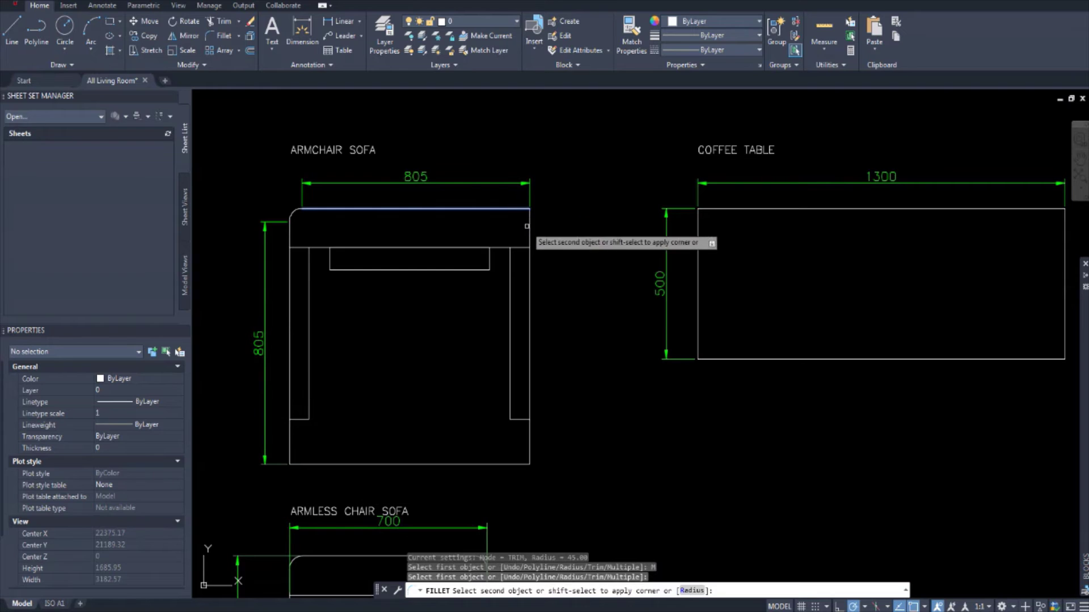
left_click(529, 228)
left_click(502, 463)
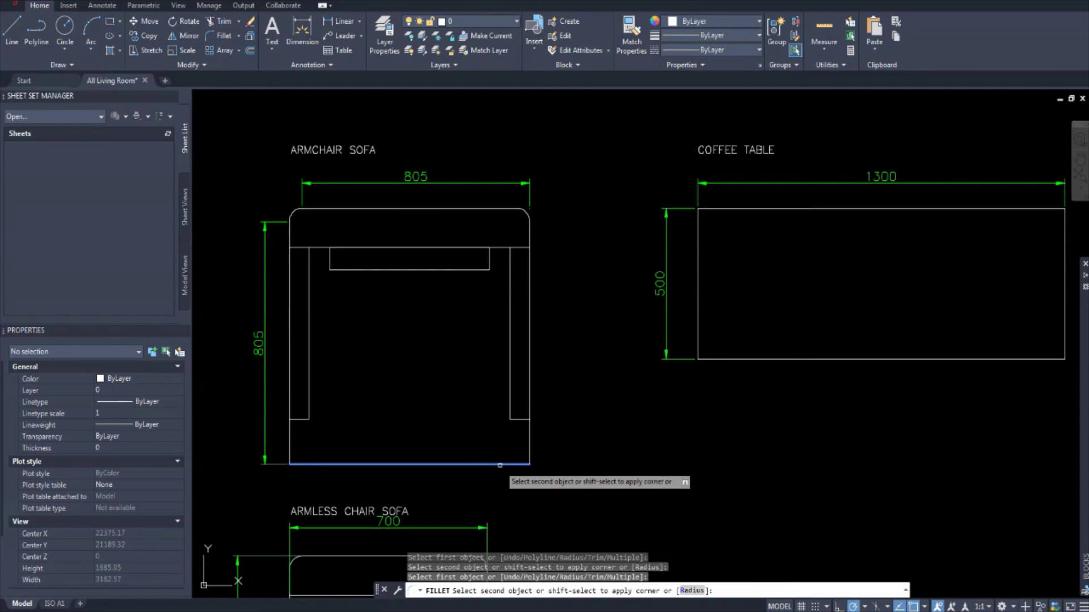
left_click(529, 443)
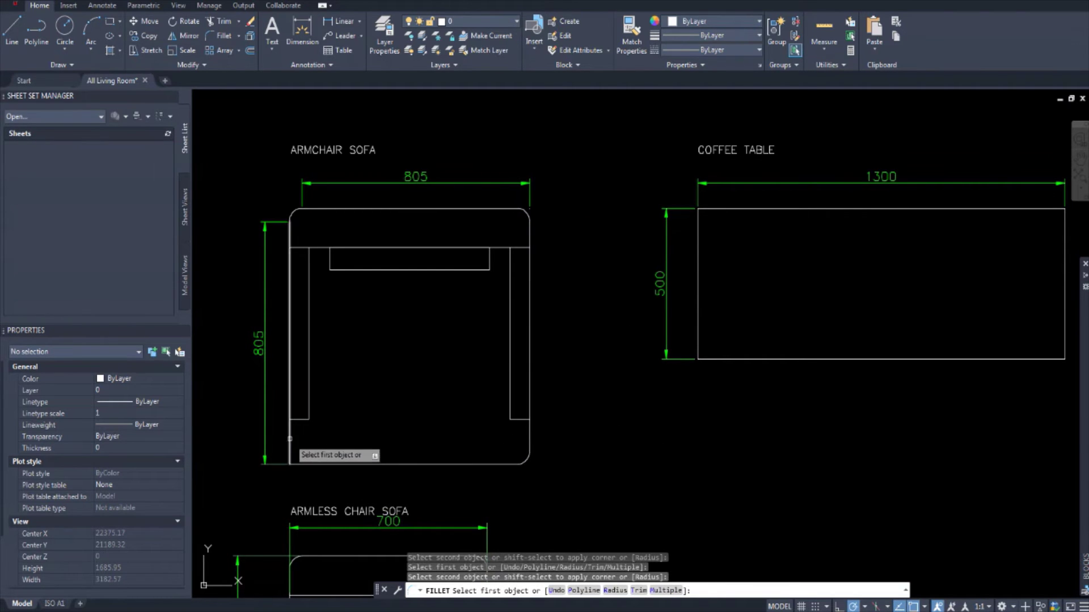
left_click(290, 437)
left_click(330, 463)
Fillet the inner front corner of both armrests with the same 45 radius.
middle_click_drag(331, 418, 362, 430)
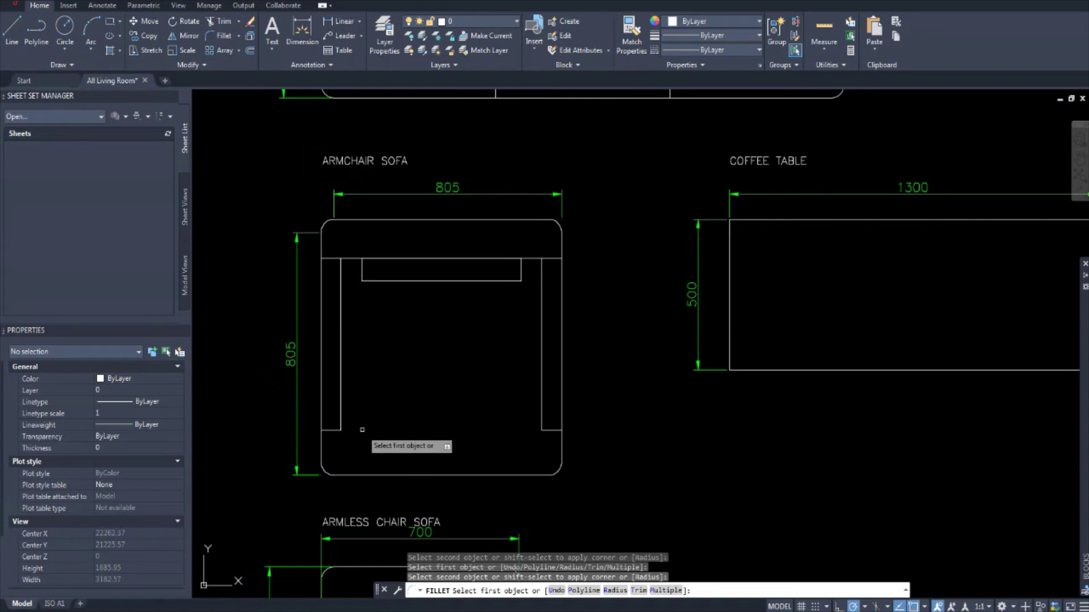
left_click(333, 430)
left_click(339, 404)
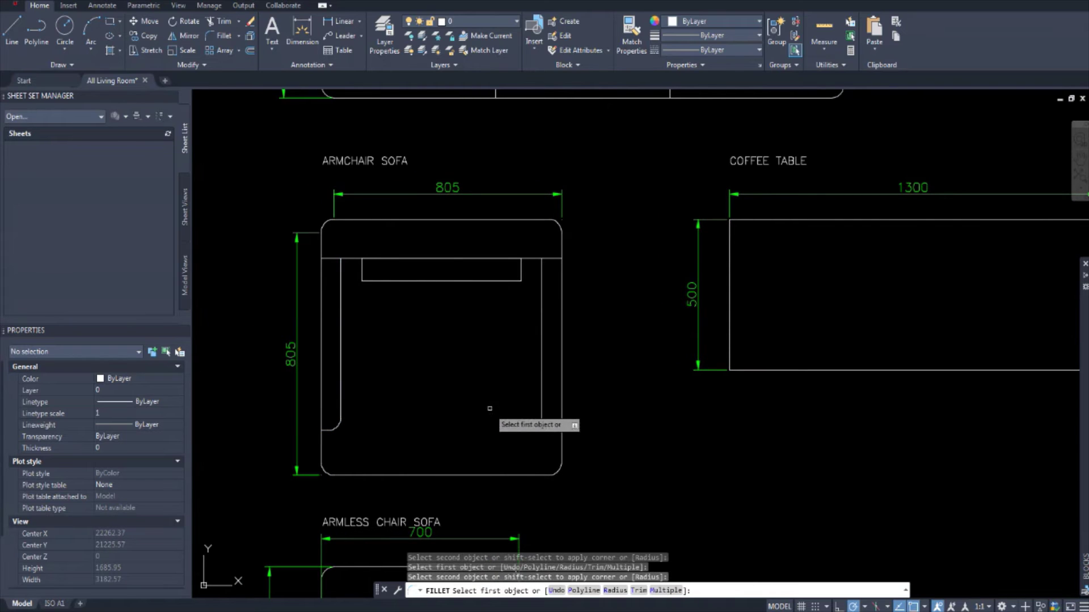
left_click(543, 401)
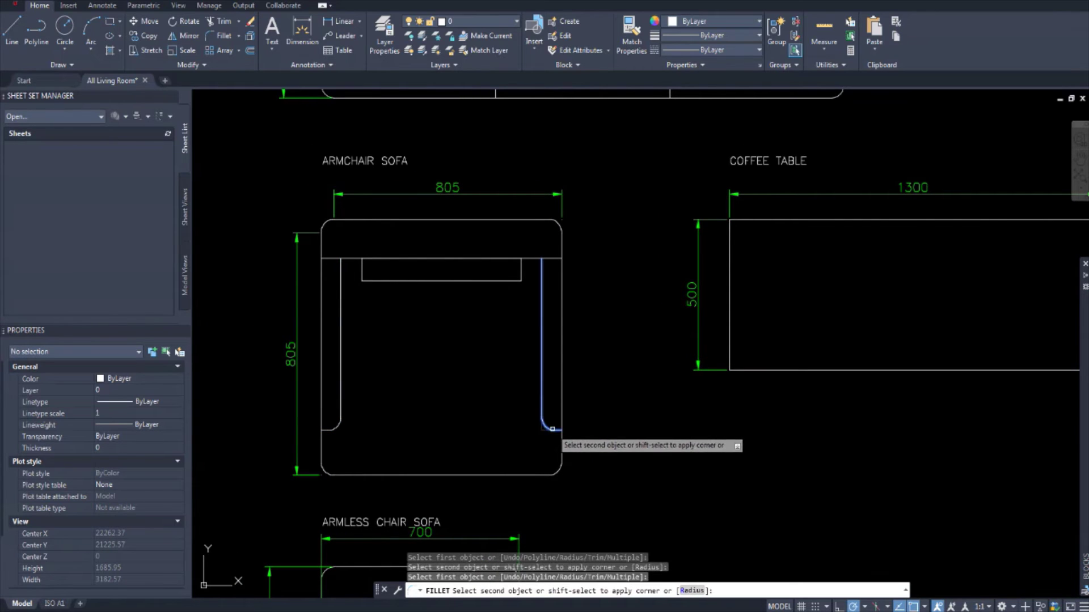
left_click(552, 429)
Fillet both front corners of the narrow back cushion with the same 45 radius.
middle_click_drag(530, 341, 516, 364)
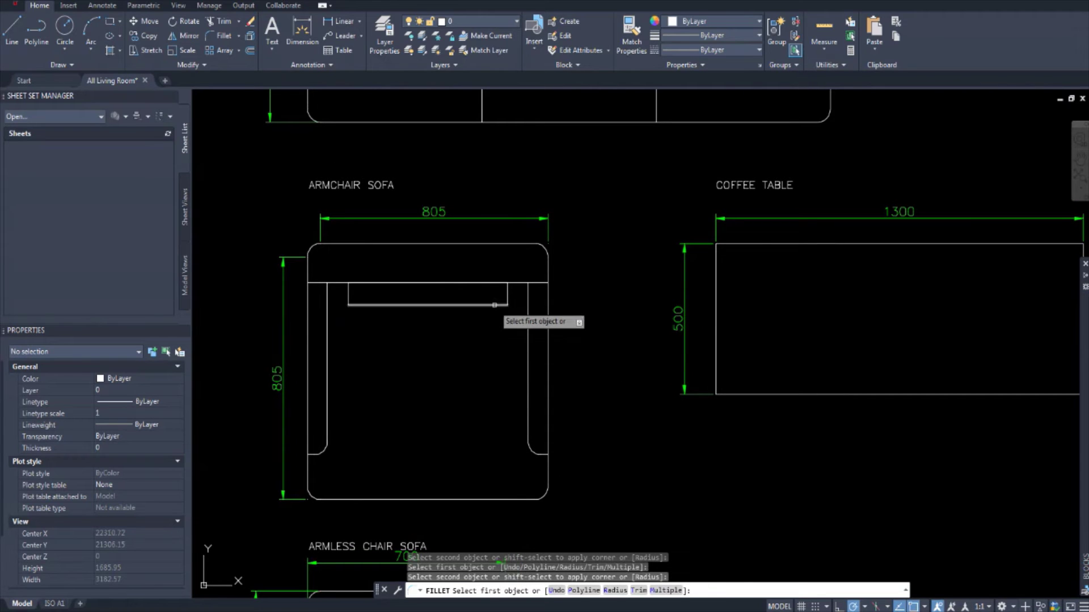
left_click(494, 305)
left_click(506, 295)
middle_click_drag(396, 296, 408, 313)
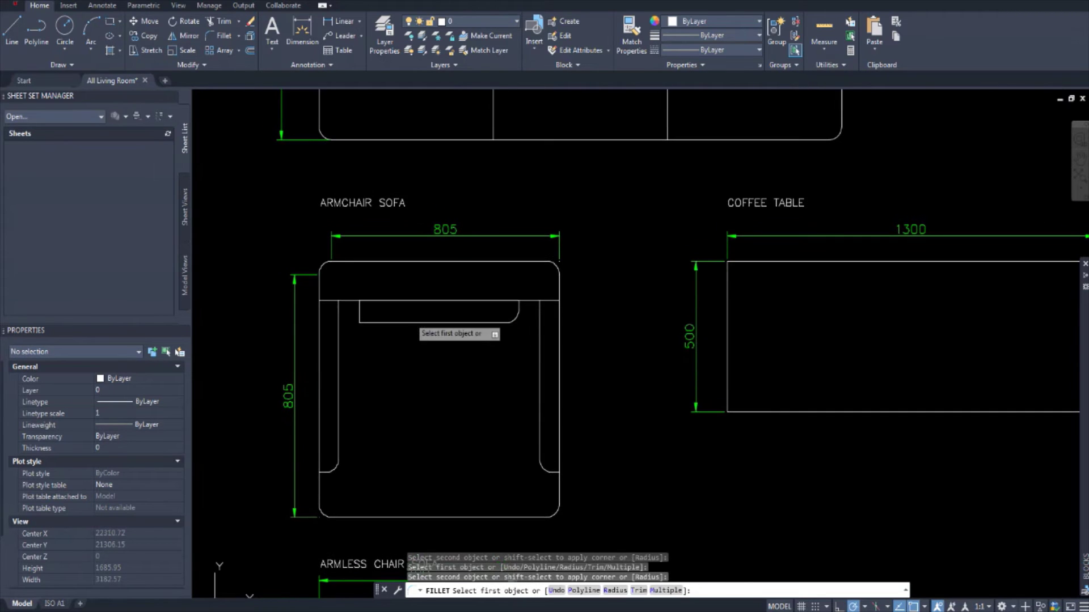
left_click(381, 323)
left_click(358, 311)
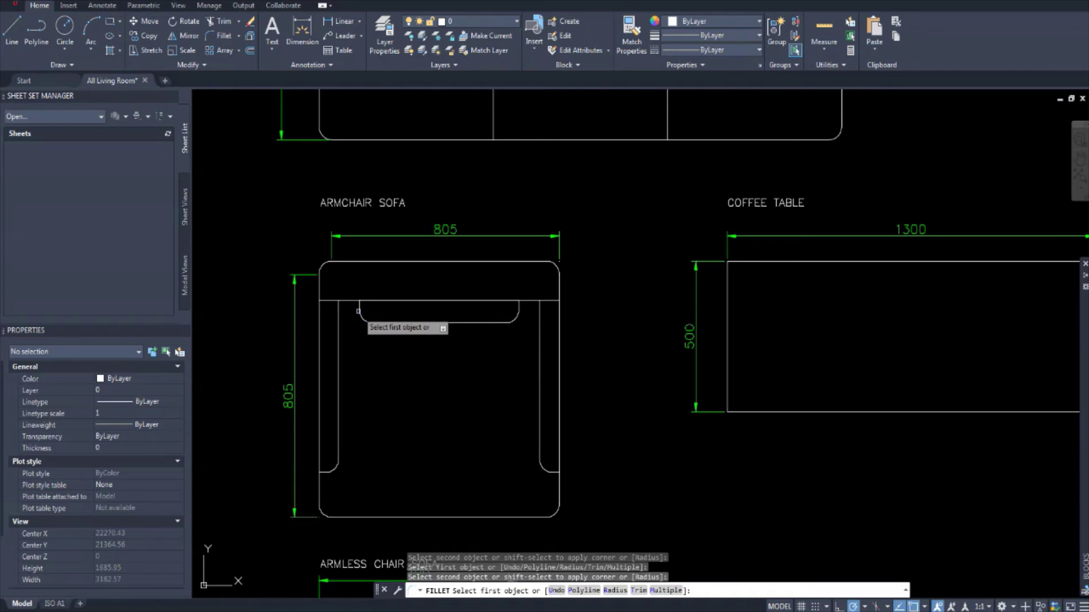
Compare the armchair's rounded corners and dimensions with the 3-seater sofa, and end the Fillet command.
middle_click_drag(467, 374, 469, 384)
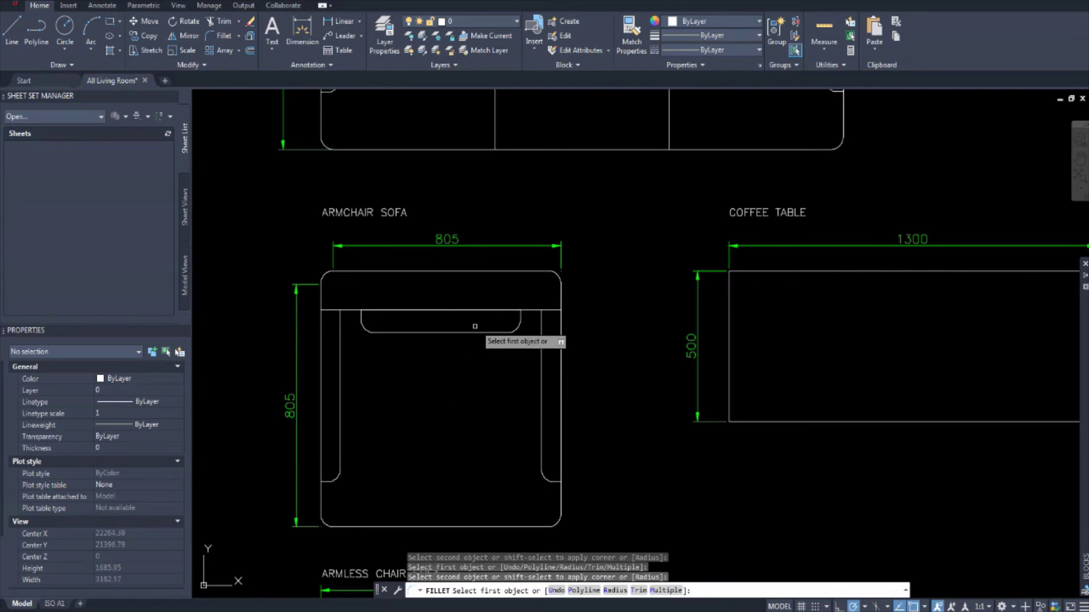
scroll(493, 397, "down", 4)
scroll(539, 338, "up", 2)
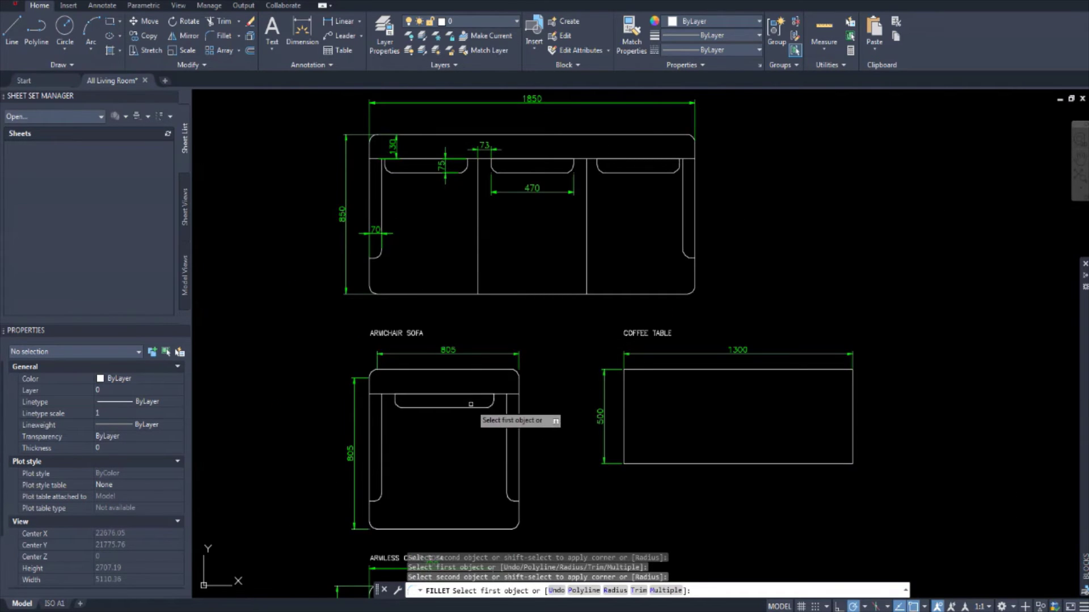
middle_click_drag(471, 405, 471, 352)
scroll(433, 418, "up", 1)
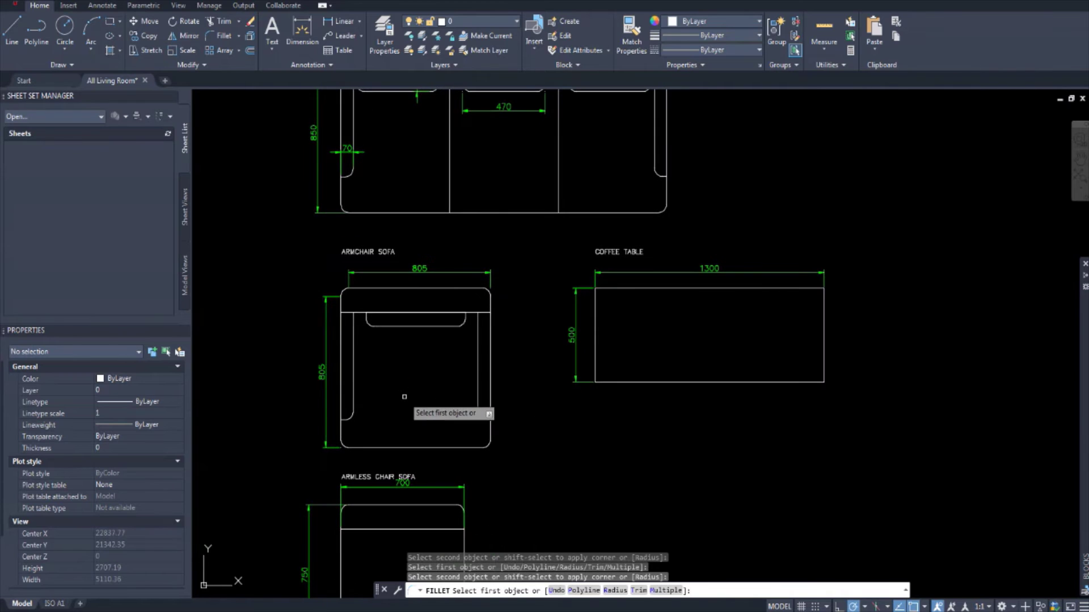
scroll(403, 395, "up", 1)
middle_click_drag(394, 377, 434, 379)
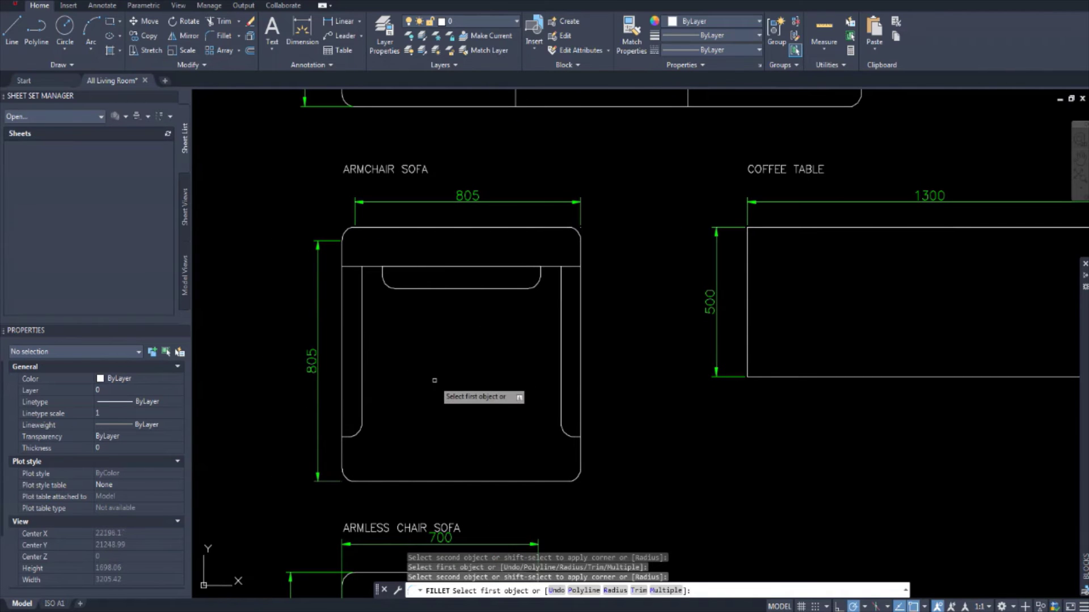
scroll(489, 356, "down", 2)
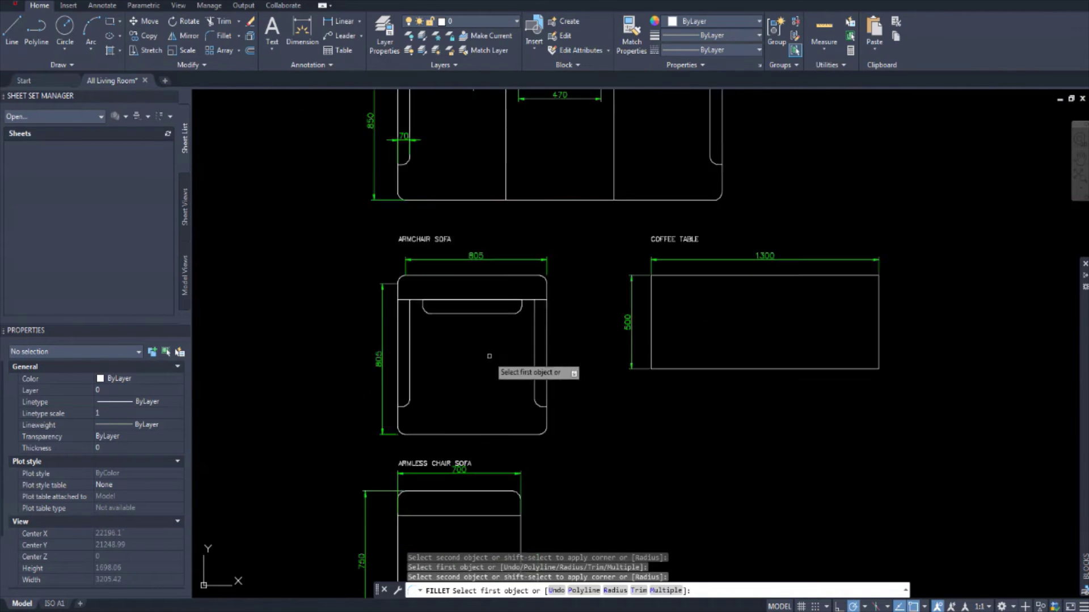
scroll(425, 304, "up", 4)
scroll(426, 306, "down", 2)
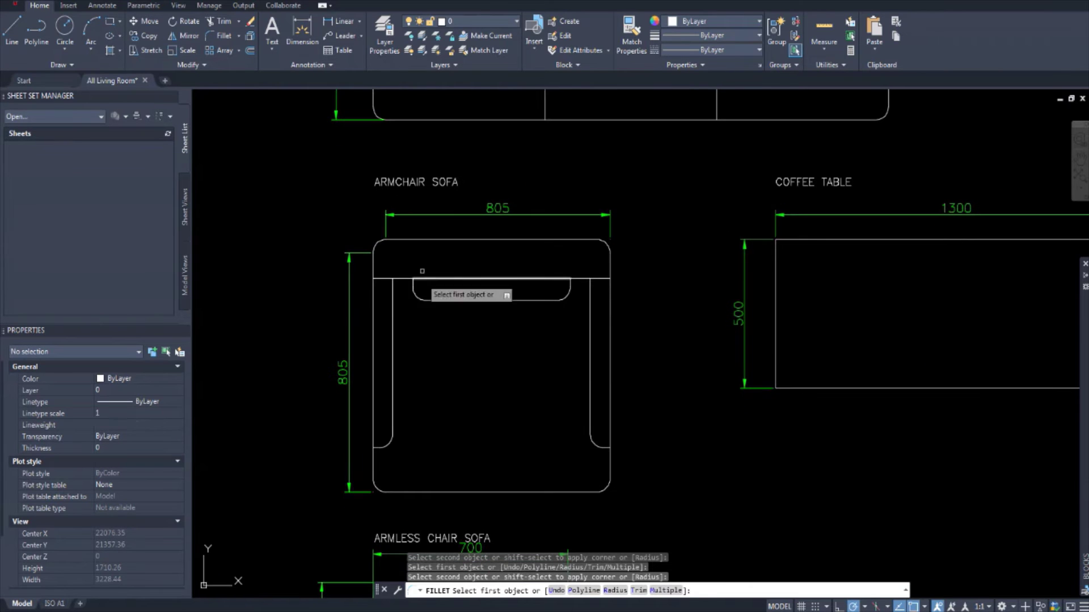
middle_click_drag(432, 315, 428, 314)
key("Escape")
key("Escape")
Delete the armchair's width dimension above the backrest and its depth dimension beside the armrest.
left_click(486, 210)
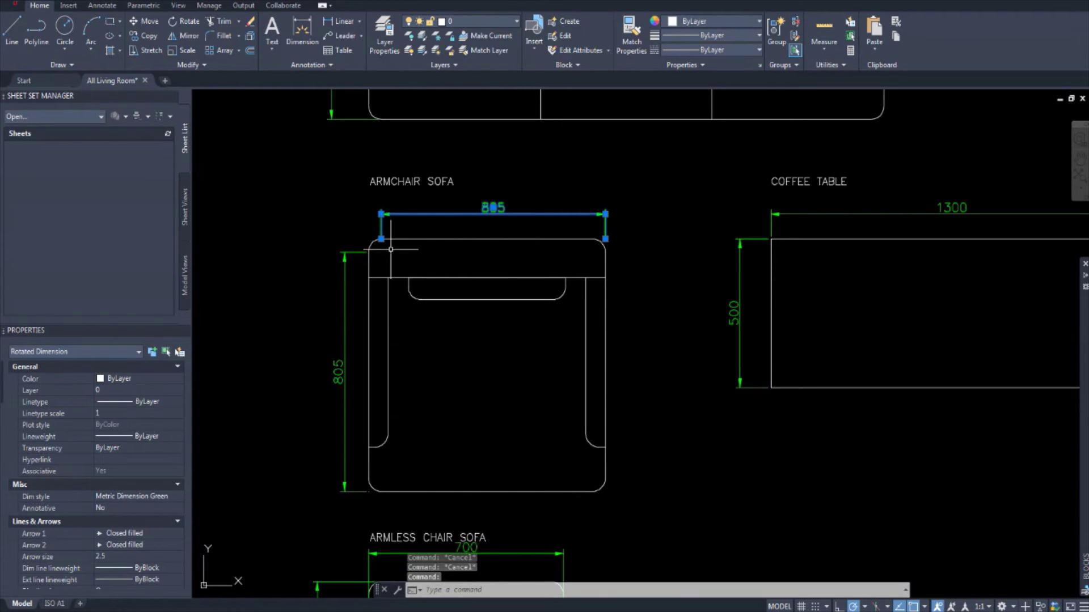
key("Delete")
left_click(343, 366)
key("Delete")
Dimension the armchair's full width between the backrest line's two ends, placing the dimension above the backrest.
middle_click_drag(362, 344, 354, 349)
left_click(302, 31)
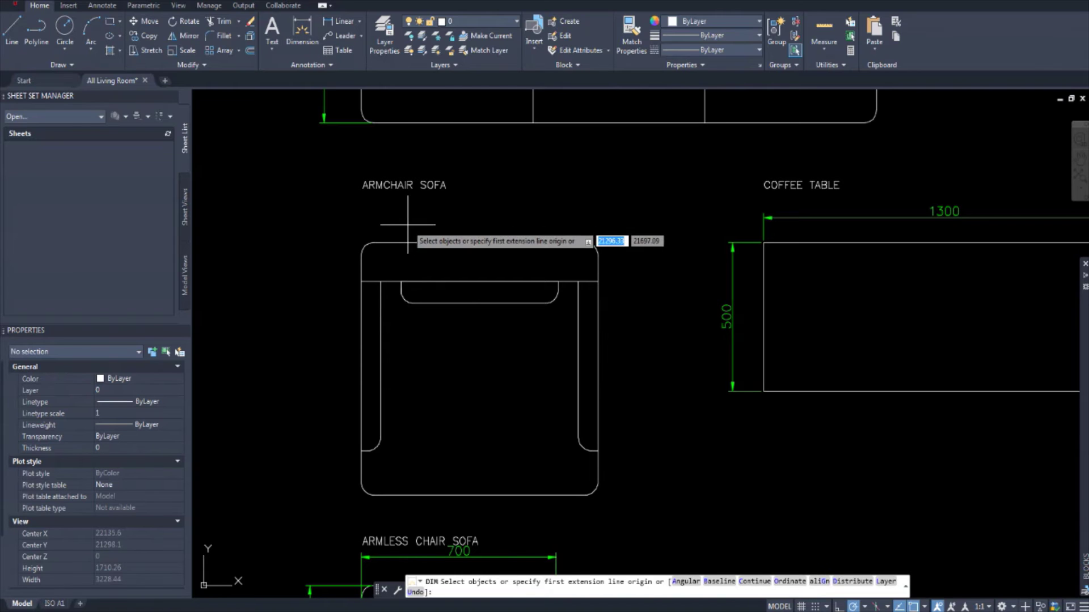
left_click(360, 281)
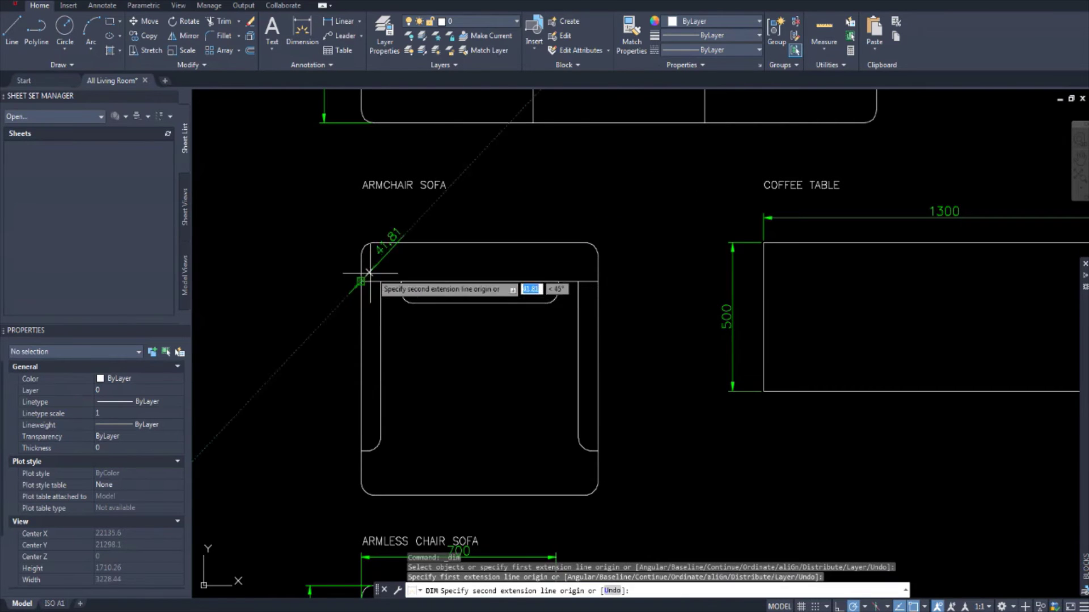
left_click(596, 282)
left_click(597, 222)
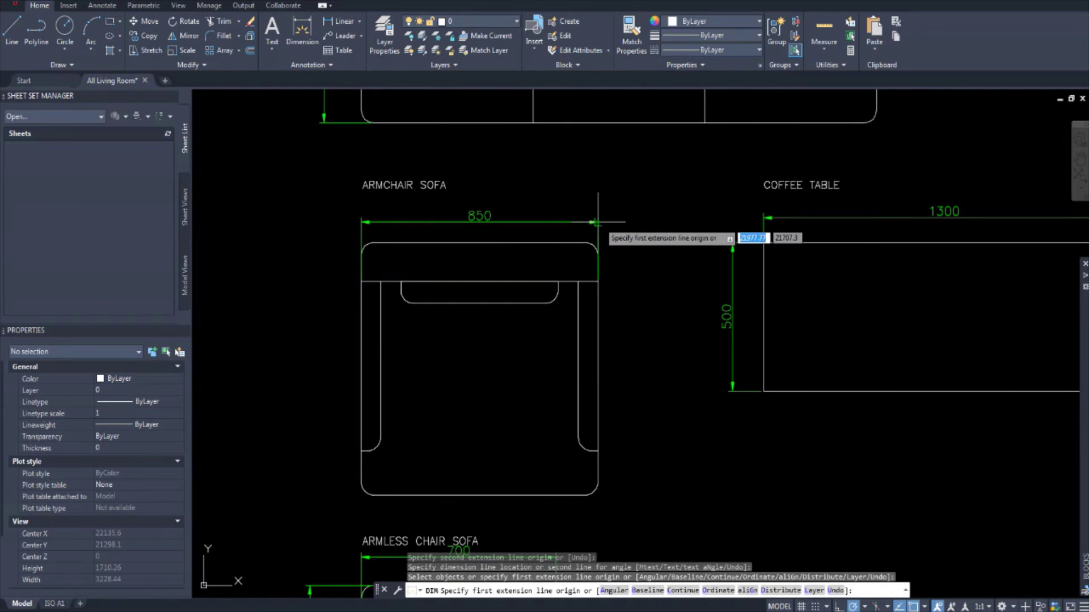
Dimension the armchair's full depth from the back edge to the front edge, placing the dimension beside the left armrest.
left_click(373, 244)
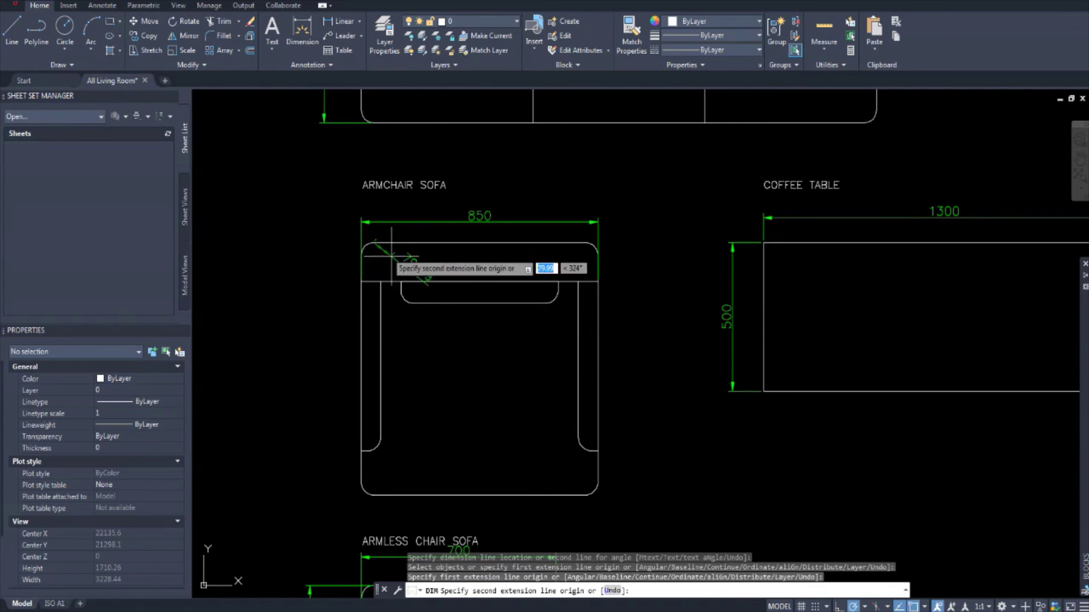
left_click(373, 495)
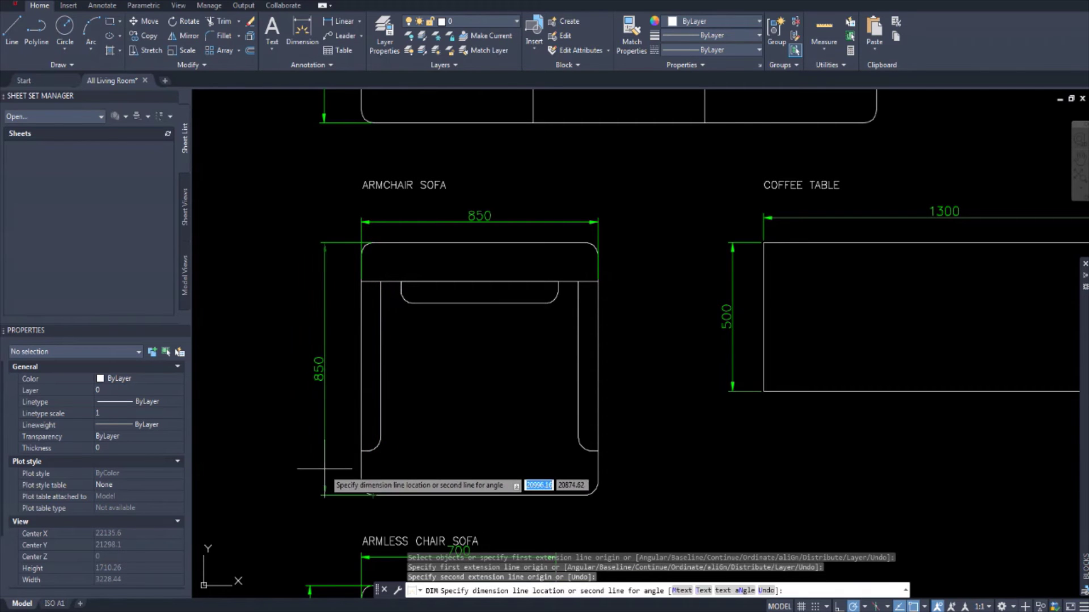
left_click(326, 468)
scroll(341, 431, "down", 2)
scroll(328, 397, "up", 3)
scroll(387, 363, "down", 1)
middle_click_drag(388, 363, 366, 370)
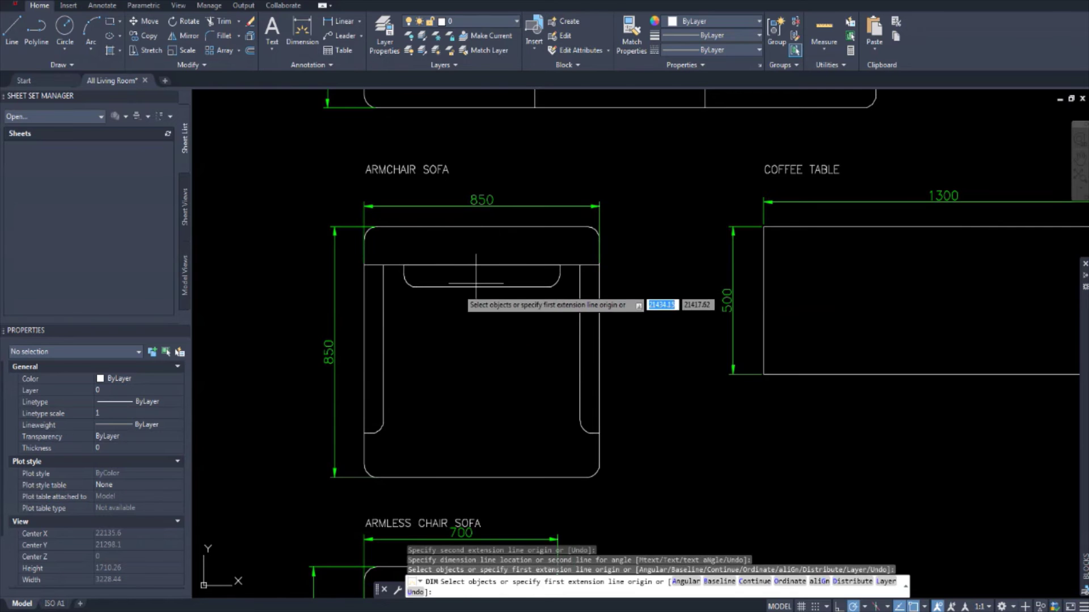
Examine the dimensioned armchair and the neighbouring coffee table's outline and dimensions.
scroll(476, 281, "down", 2)
scroll(564, 292, "up", 2)
middle_click_drag(564, 292, 564, 302)
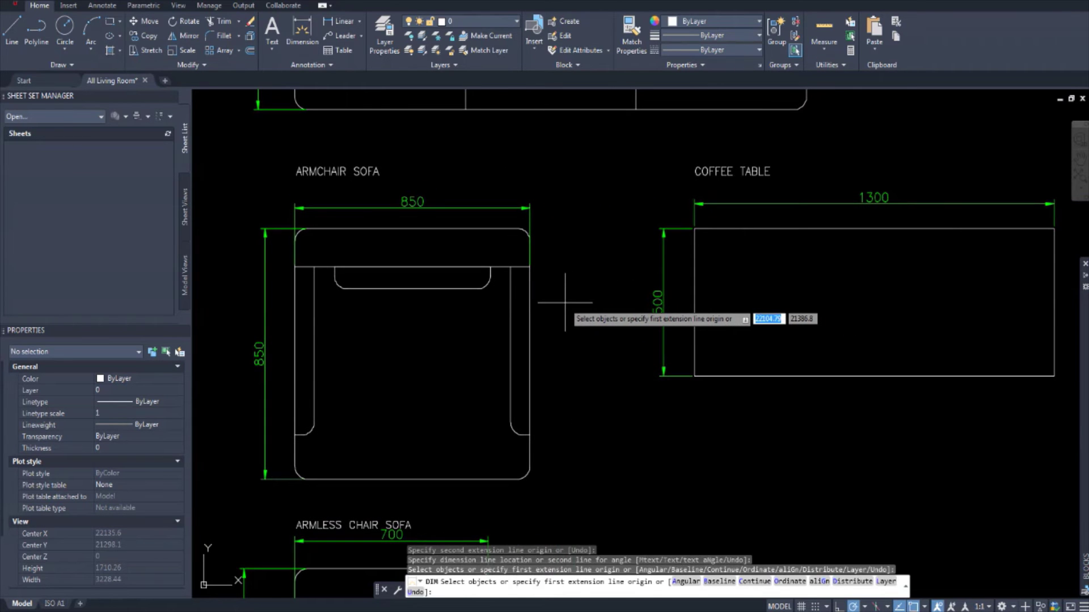
scroll(389, 309, "up", 1)
scroll(437, 308, "down", 1)
scroll(447, 318, "up", 1)
middle_click_drag(447, 318, 379, 328)
scroll(438, 291, "up", 2)
scroll(440, 303, "down", 2)
scroll(472, 258, "up", 2)
middle_click_drag(474, 257, 532, 263)
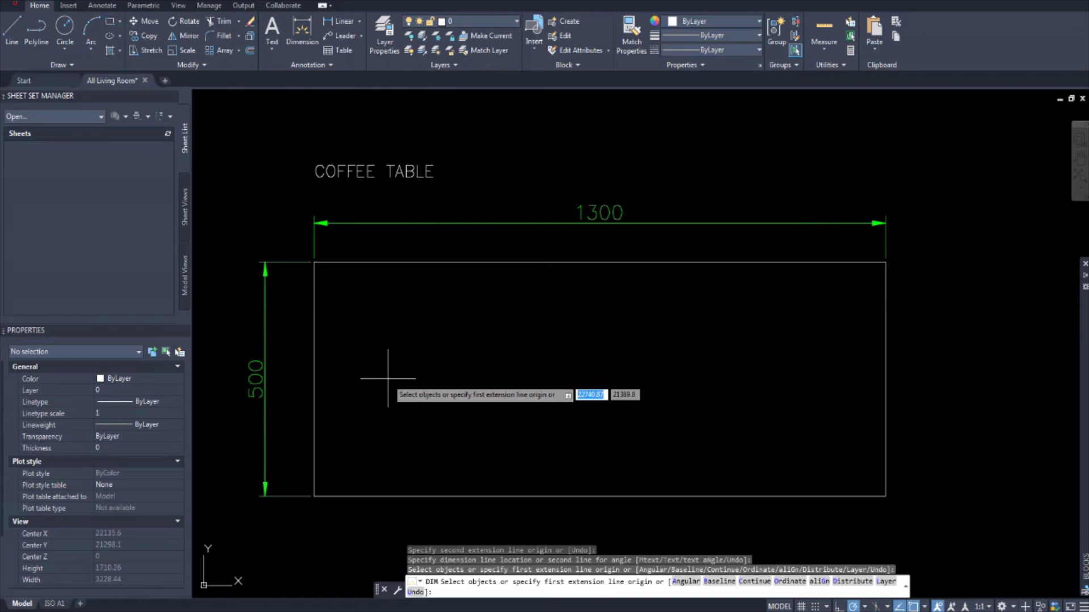
Examine the armless chair sofa's backrest line, rounded corners and overall dimensions.
scroll(388, 378, "down", 4)
scroll(374, 377, "up", 2)
scroll(374, 377, "down", 2)
scroll(386, 386, "down", 3)
scroll(375, 368, "up", 5)
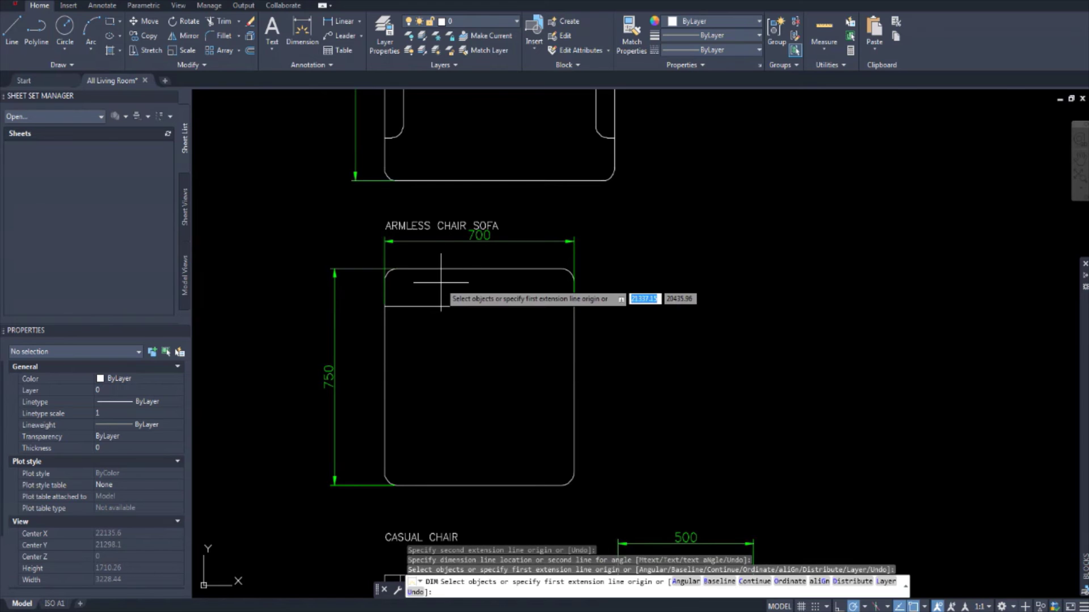
scroll(440, 279, "up", 2)
scroll(448, 295, "down", 2)
scroll(438, 285, "up", 1)
scroll(470, 198, "down", 3)
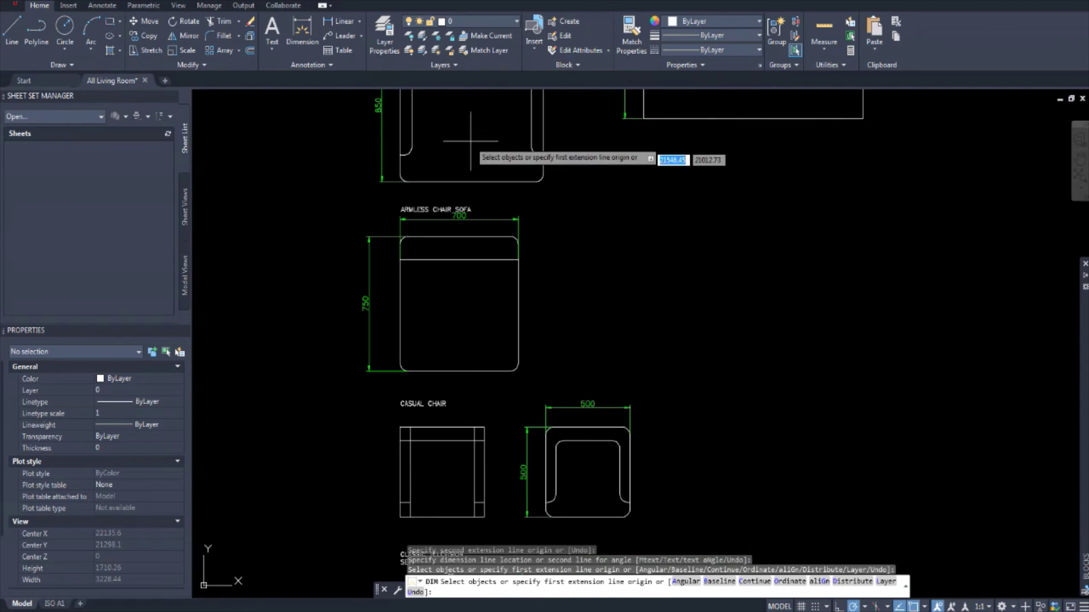
scroll(438, 233, "up", 2)
middle_click_drag(403, 276, 401, 305)
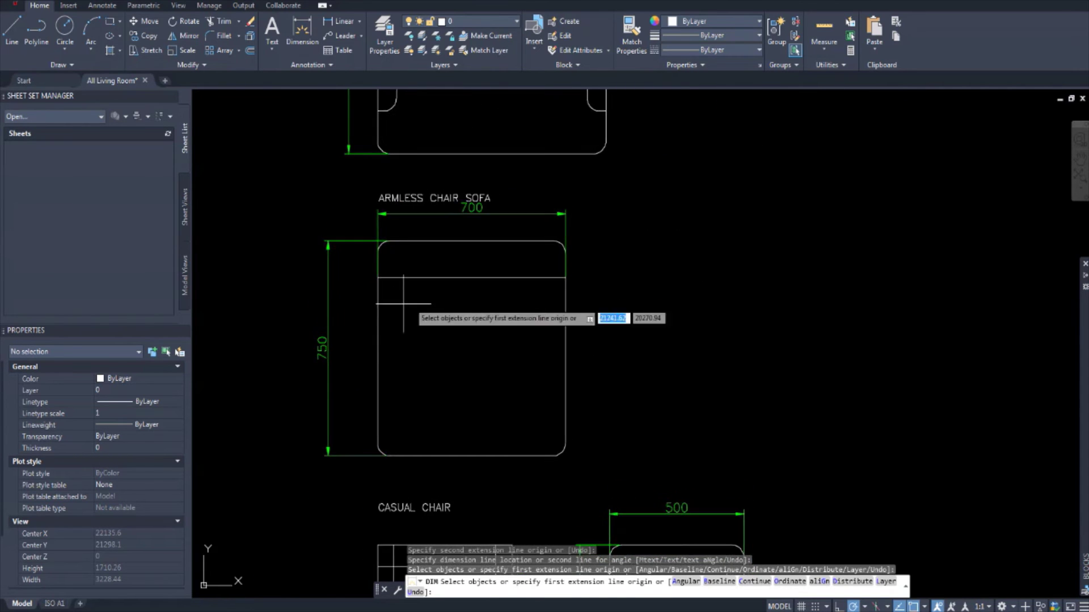
scroll(401, 305, "up", 2)
scroll(424, 305, "down", 4)
scroll(432, 259, "up", 2)
middle_click_drag(432, 258, 423, 227)
scroll(427, 178, "up", 2)
scroll(437, 195, "down", 2)
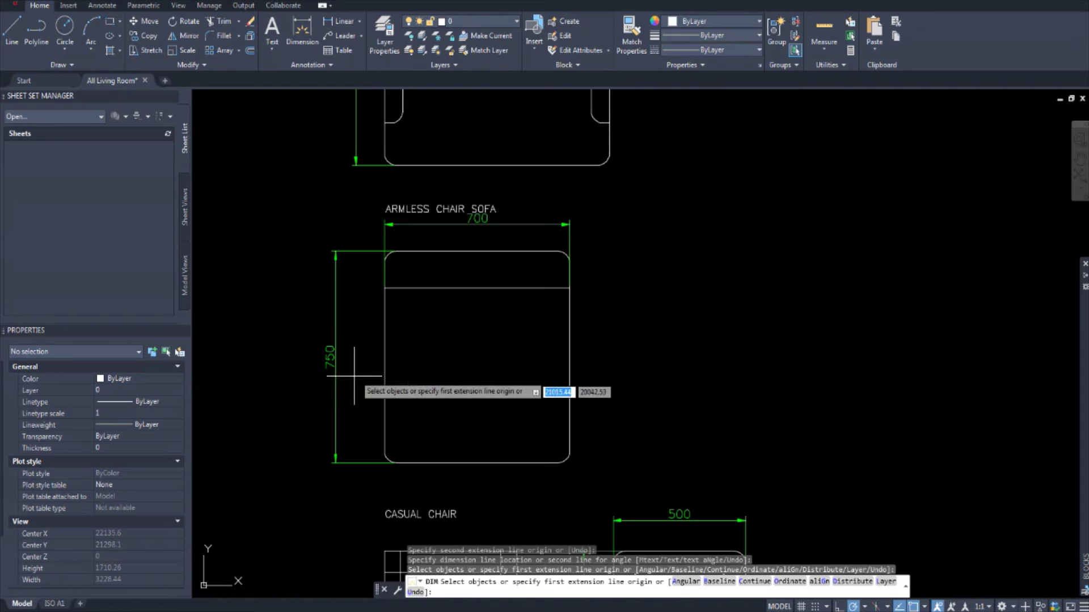
middle_click_drag(438, 357, 360, 318)
scroll(359, 335, "down", 3)
scroll(359, 369, "up", 2)
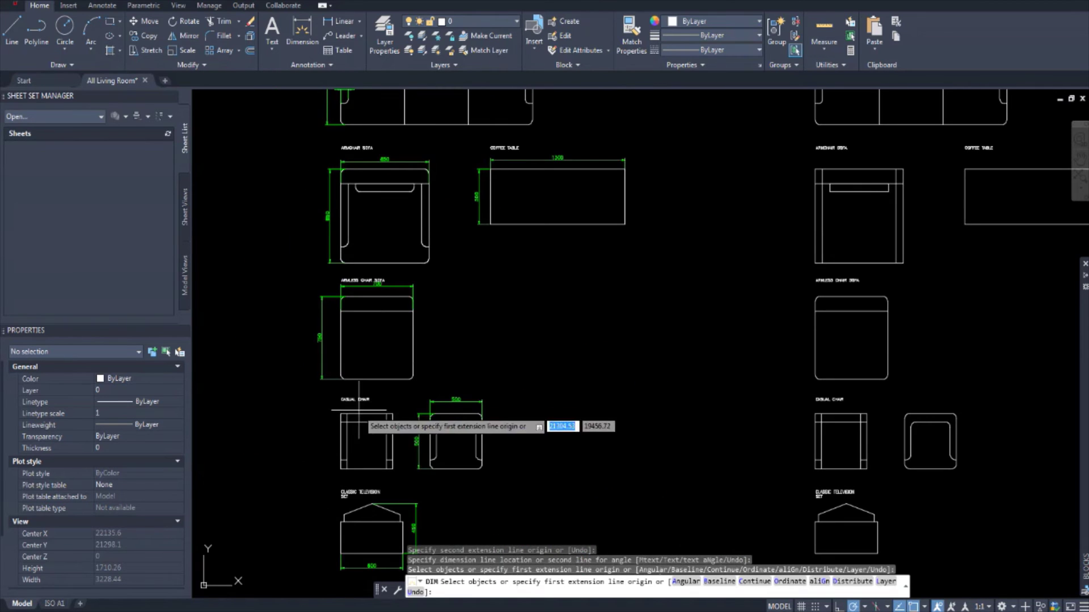
Compare the casual chair's square line layout with the rounded, dimensioned version beside it, and end the Dimension command.
scroll(358, 409, "up", 5)
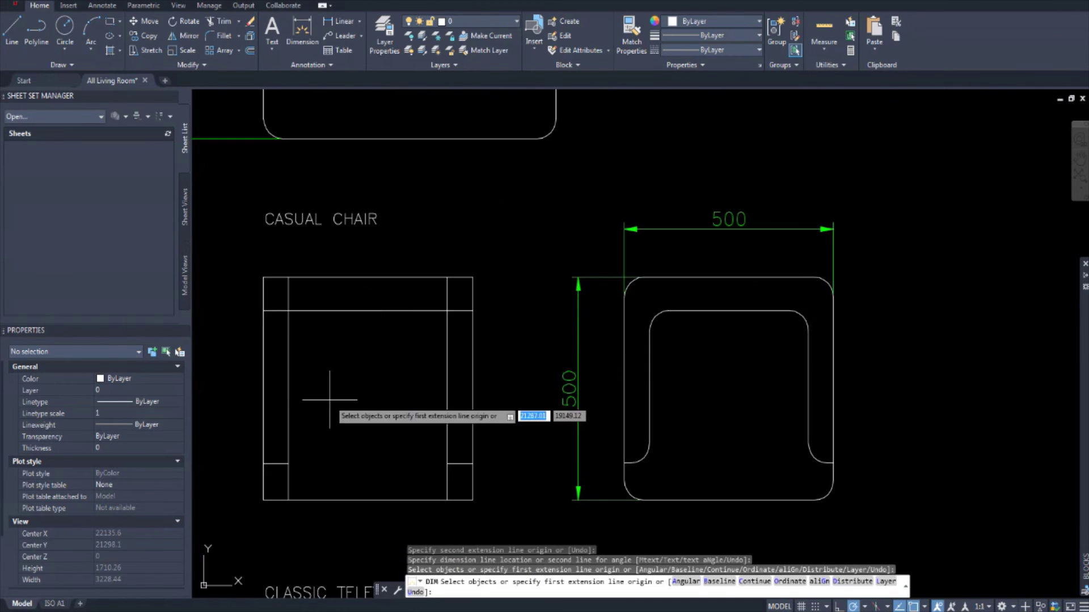
scroll(363, 363, "down", 1)
scroll(448, 352, "up", 3)
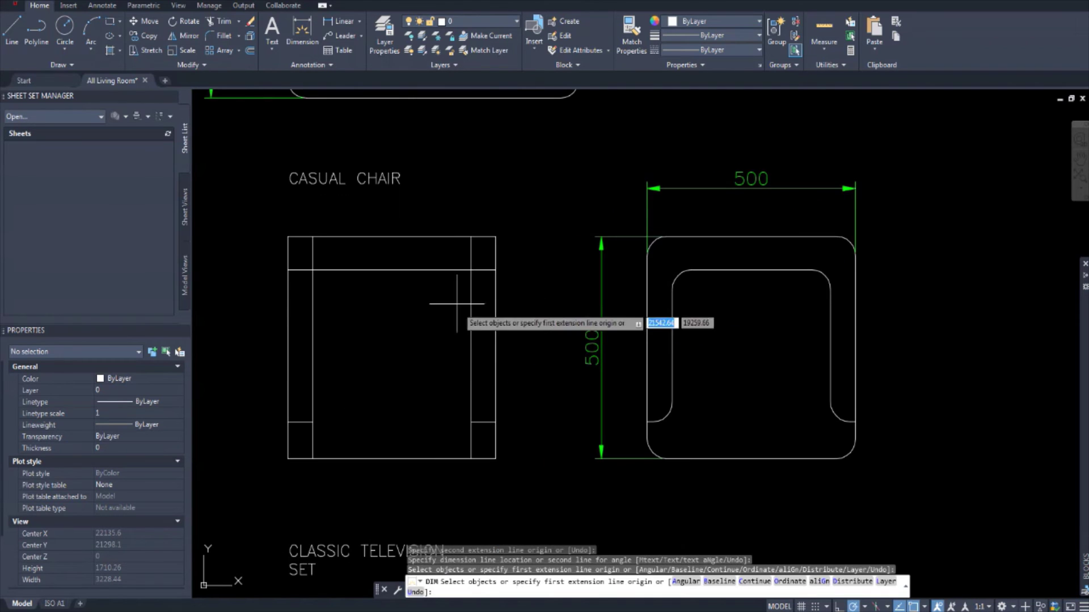
scroll(448, 289, "down", 1)
scroll(445, 284, "up", 2)
scroll(448, 159, "down", 1)
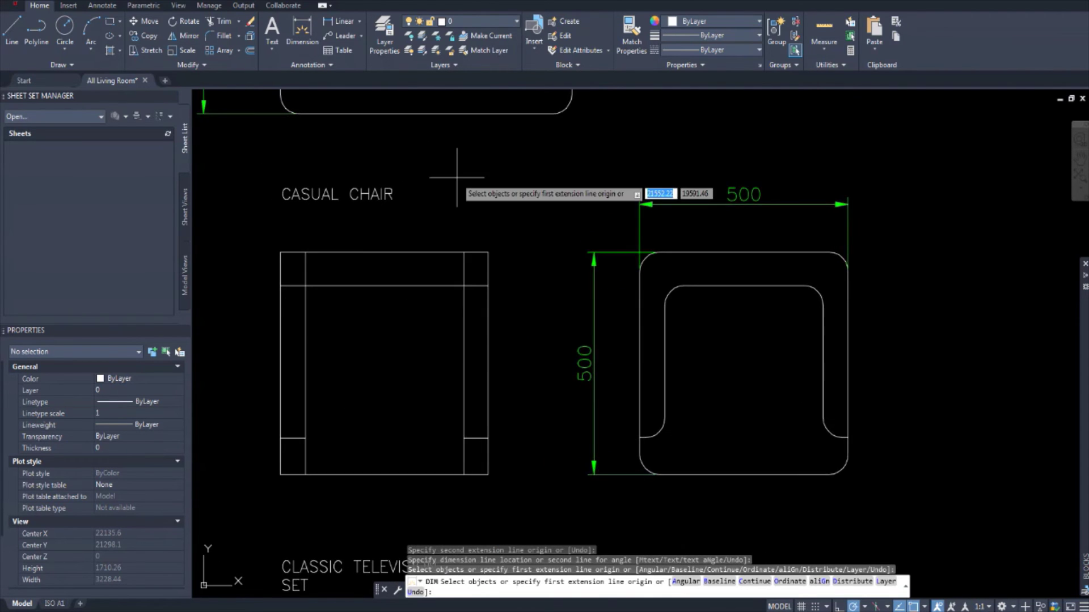
scroll(437, 216, "down", 1)
scroll(385, 221, "up", 1)
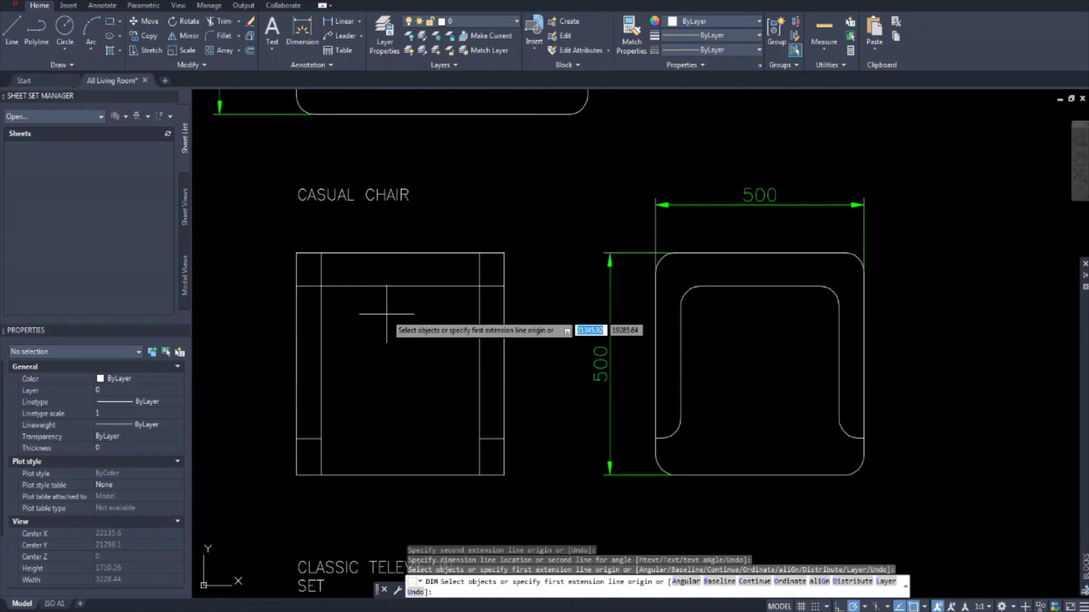
scroll(383, 326, "up", 1)
scroll(375, 349, "down", 1)
scroll(374, 360, "down", 1)
scroll(375, 363, "up", 1)
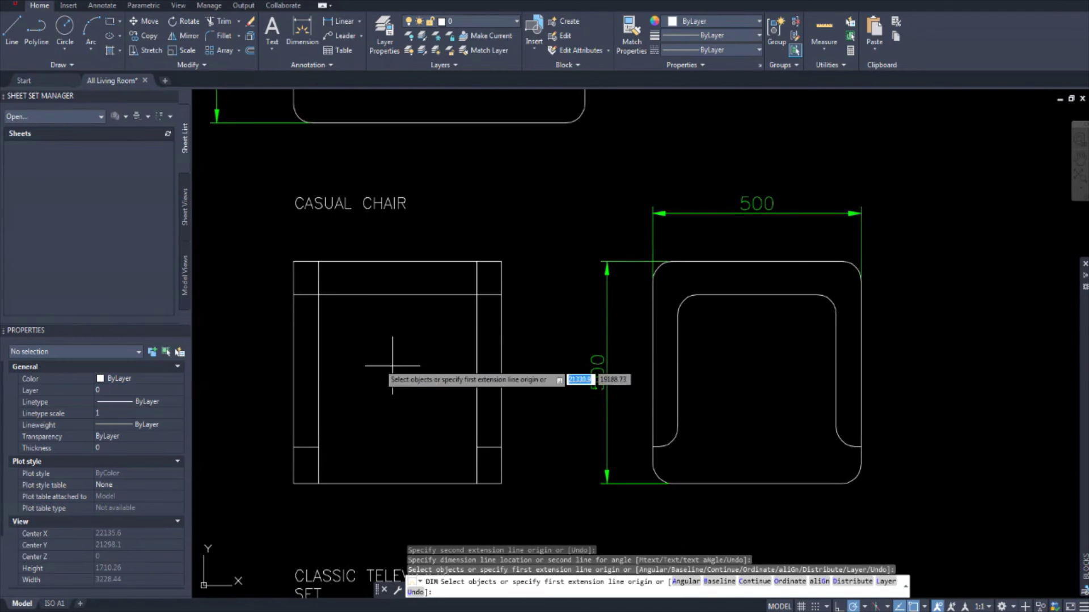
key("Escape")
key("Escape")
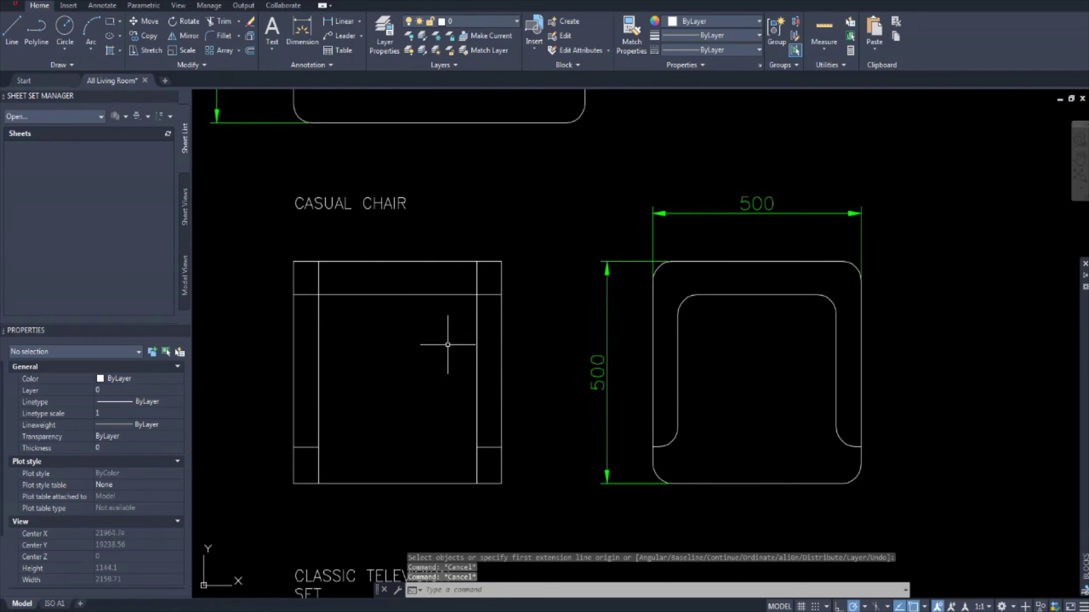
middle_click_drag(373, 338, 396, 321)
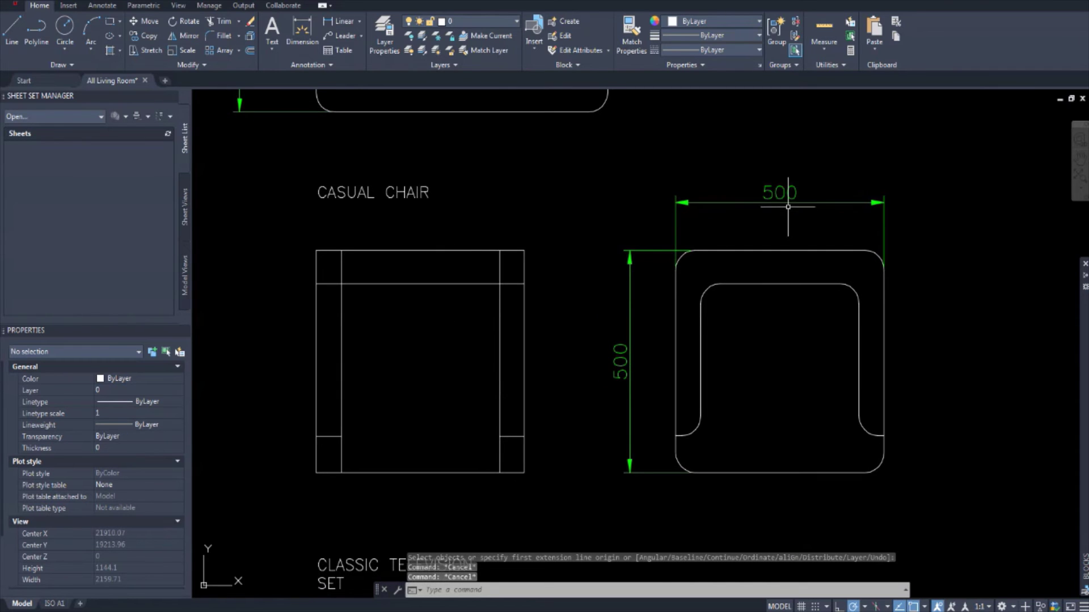
middle_click_drag(786, 208, 797, 214)
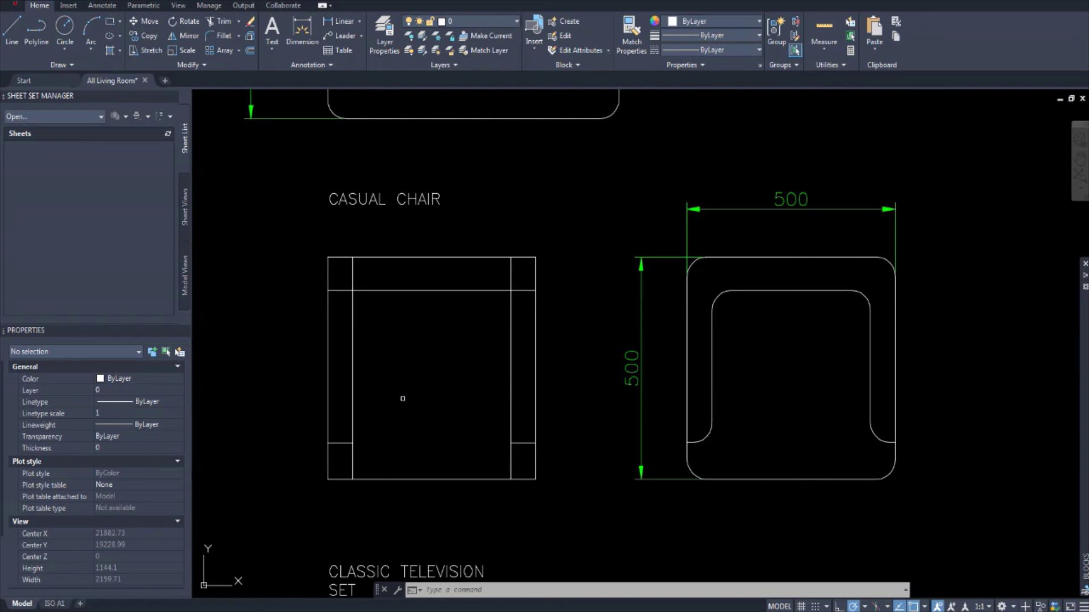
Trim the casual chair's armrest lines beyond the armrest fronts and the crossing lines in both back corners.
key("Return")
left_click(353, 454)
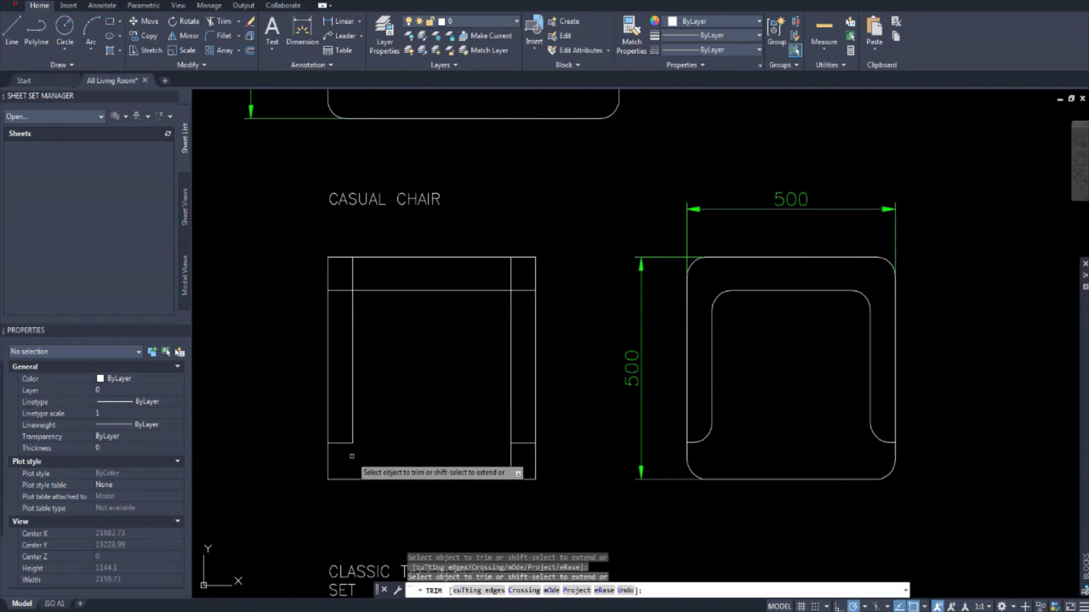
left_click(511, 462)
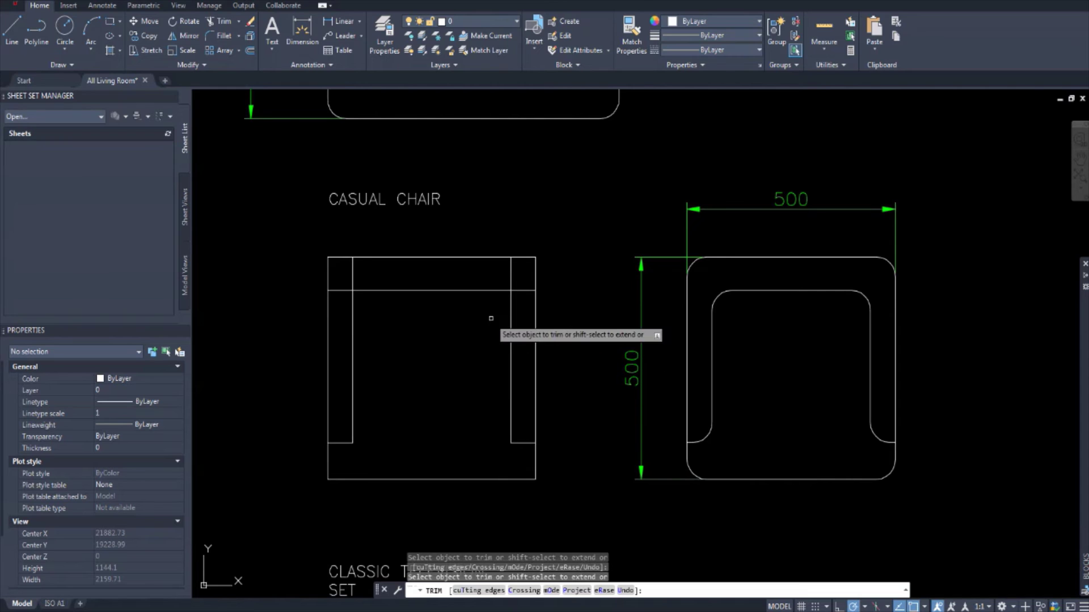
left_click(512, 273)
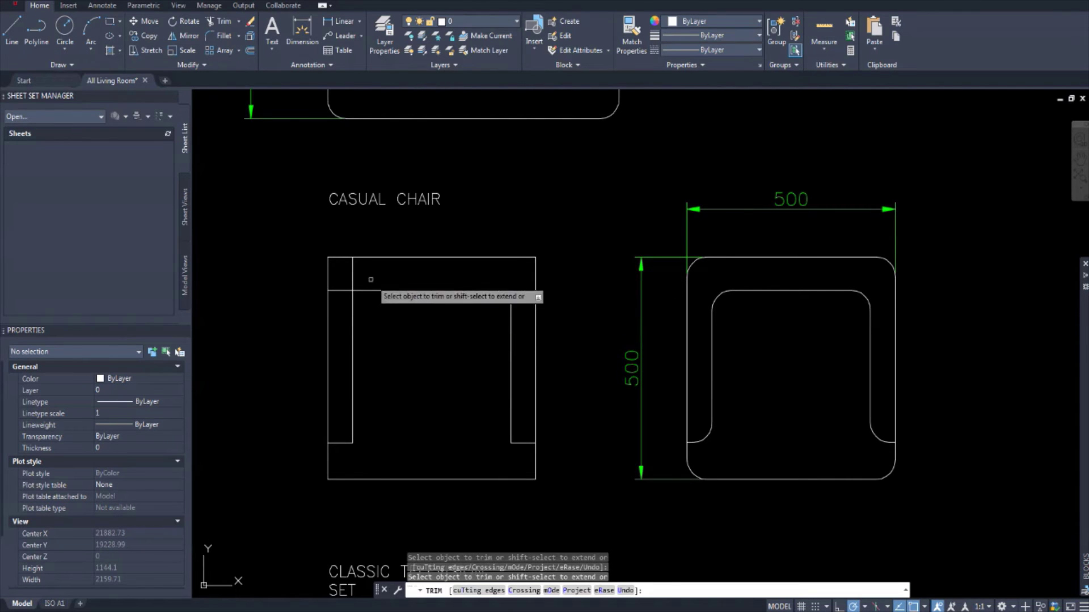
left_click(353, 276)
left_click(340, 291)
key("Escape")
key("Escape")
key("Escape")
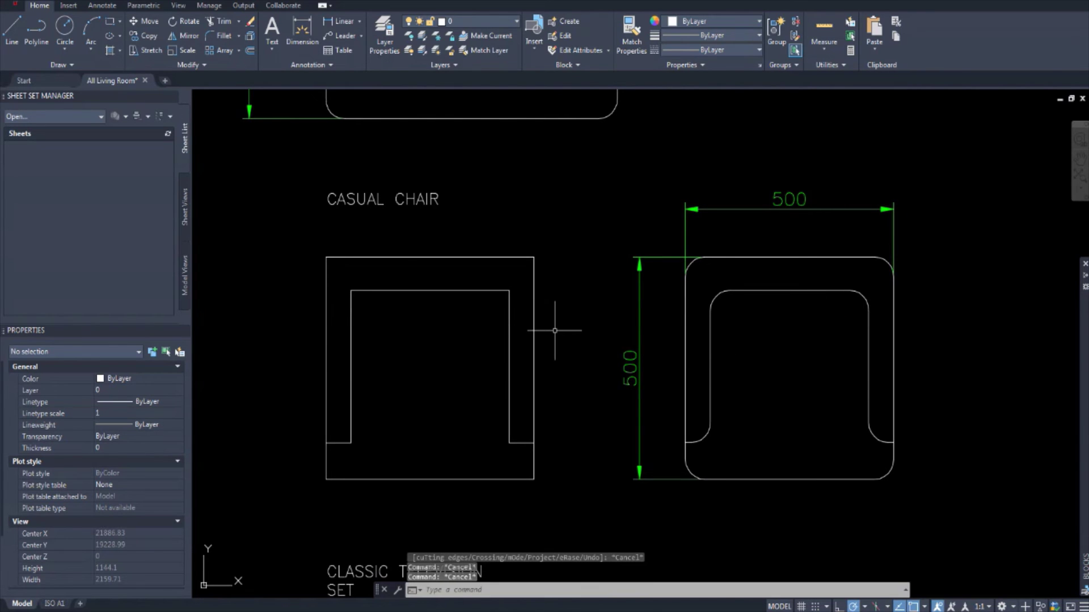
Fillet the casual chair's four outer corners with radius 45, using the Multiple option.
type("FIL")
key("Return")
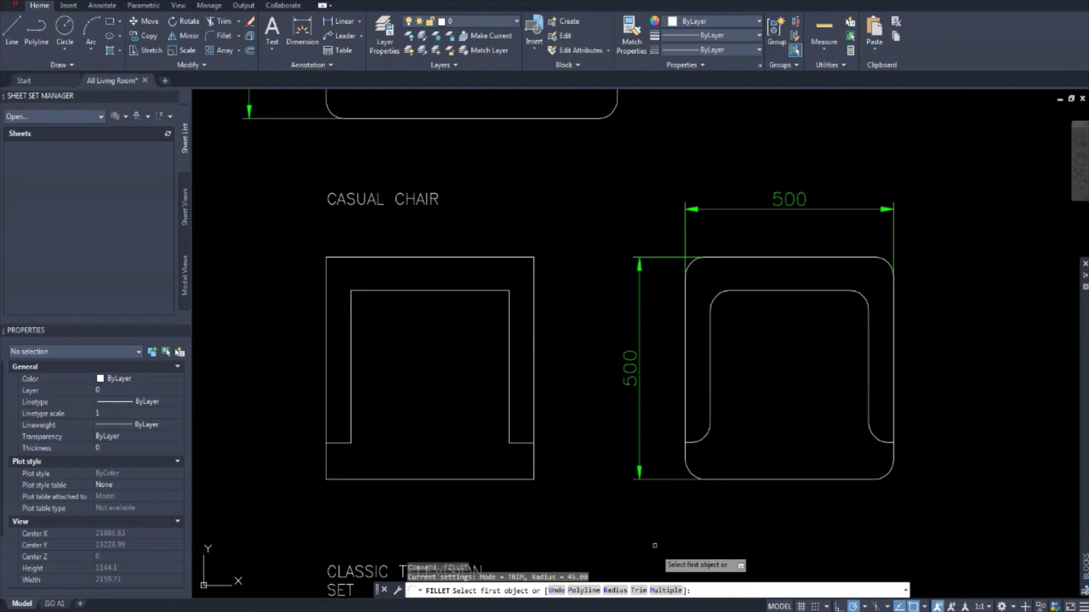
left_click(665, 592)
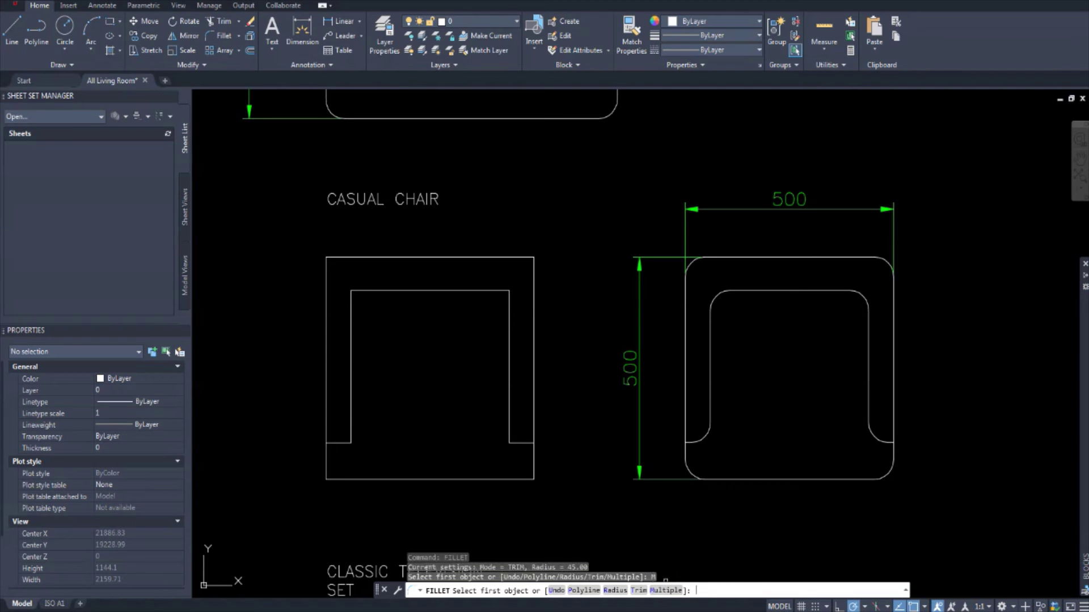
left_click(324, 285)
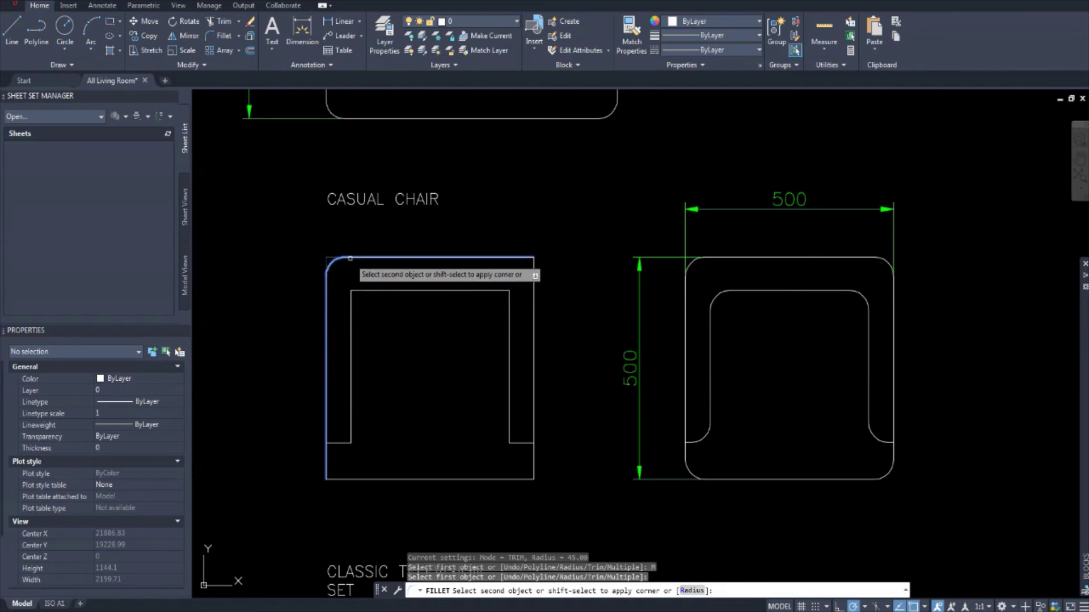
left_click(349, 258)
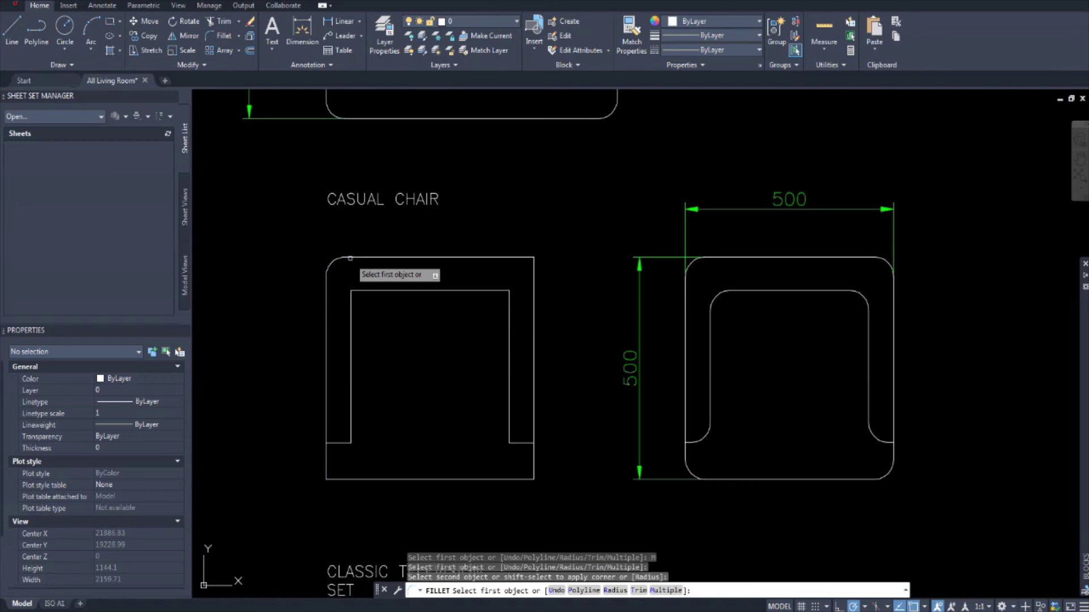
left_click(522, 253)
left_click(533, 267)
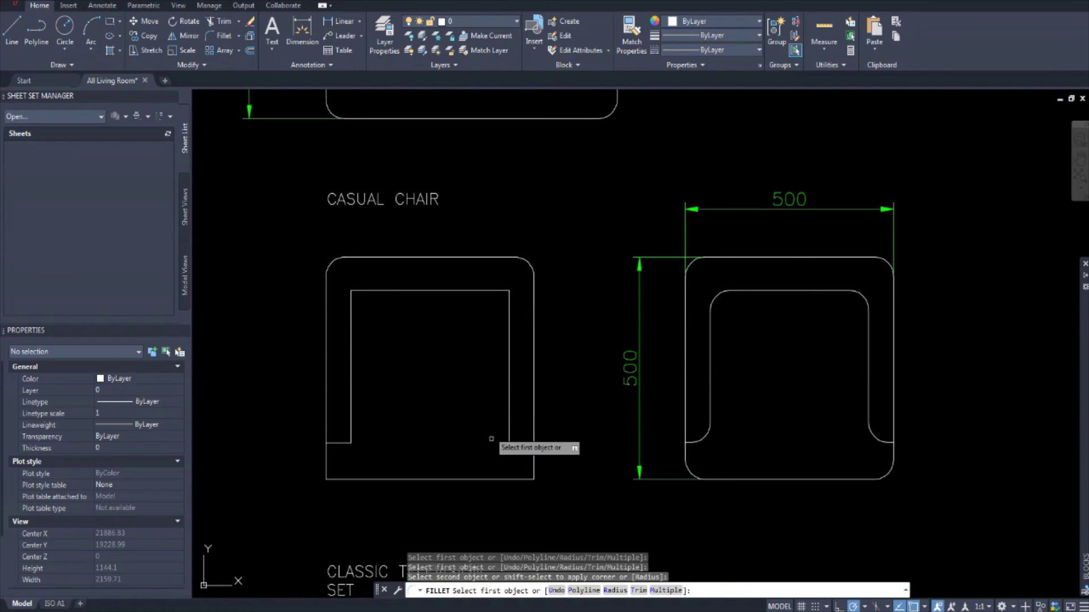
left_click(512, 479)
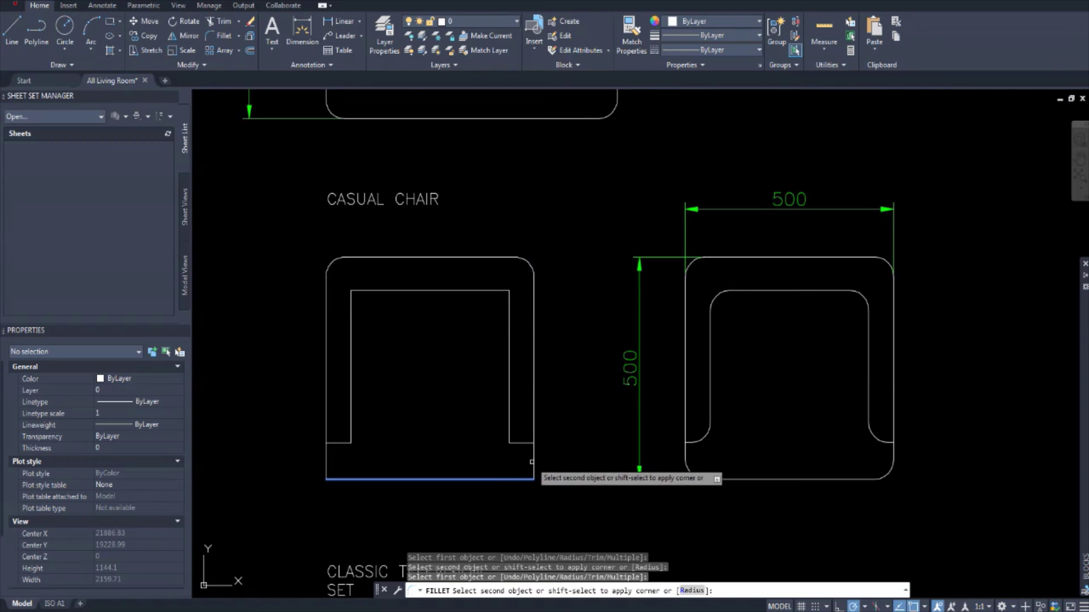
left_click(350, 478)
Fillet the casual chair's armrest front corners and both inner backrest corners with the same 45 radius.
left_click(340, 442)
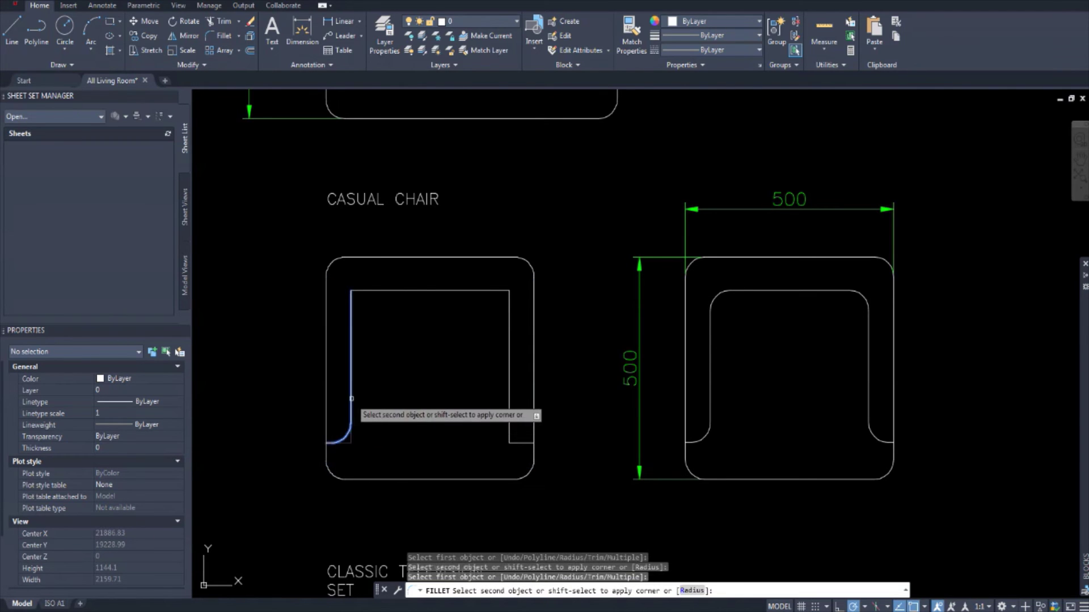
left_click(352, 399)
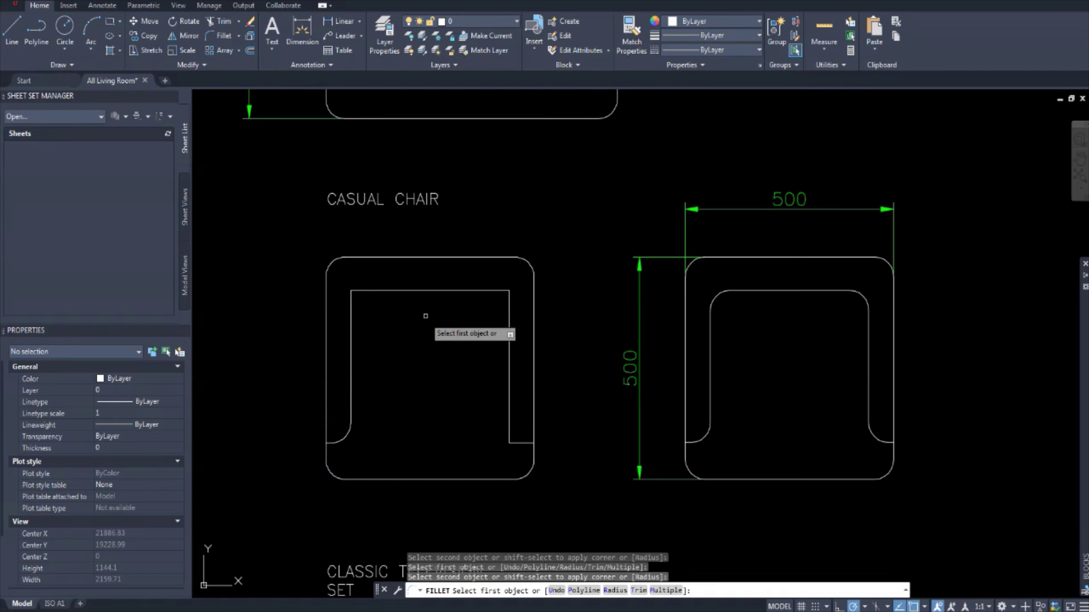
left_click(352, 306)
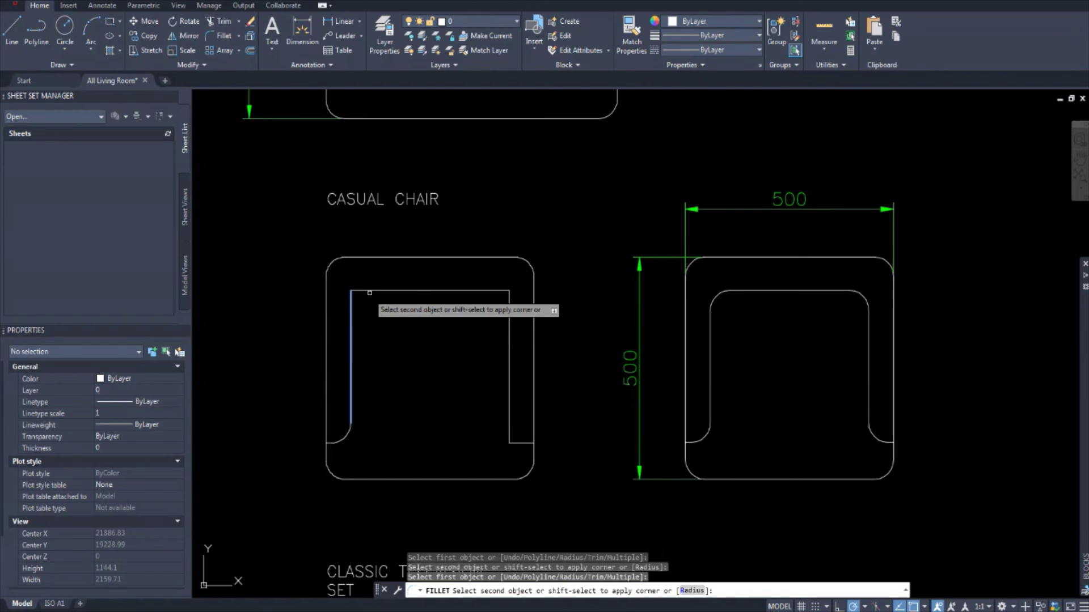
left_click(369, 293)
left_click(461, 291)
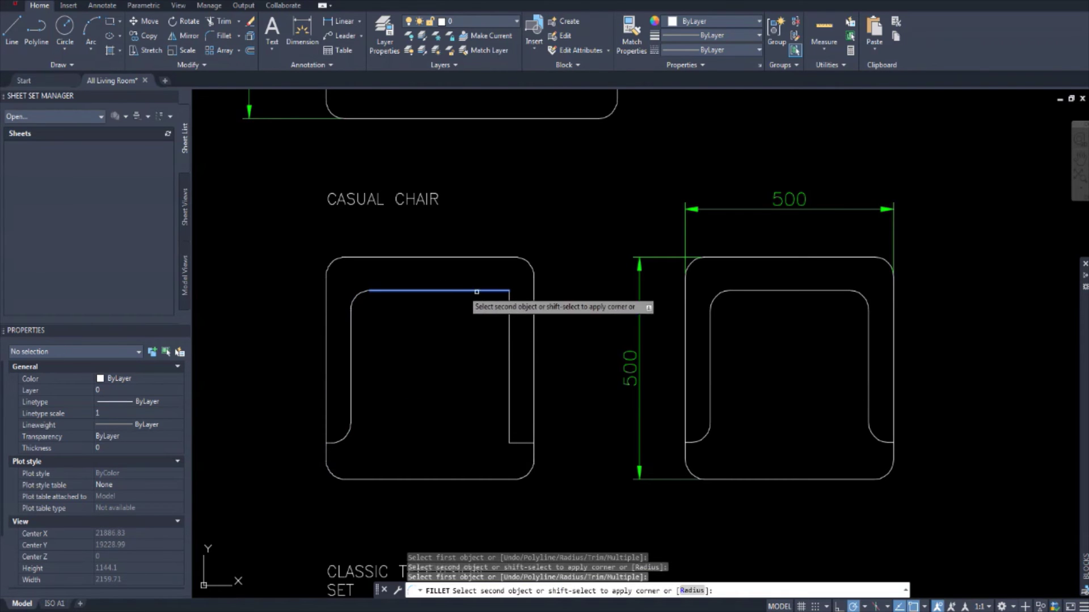
left_click(508, 324)
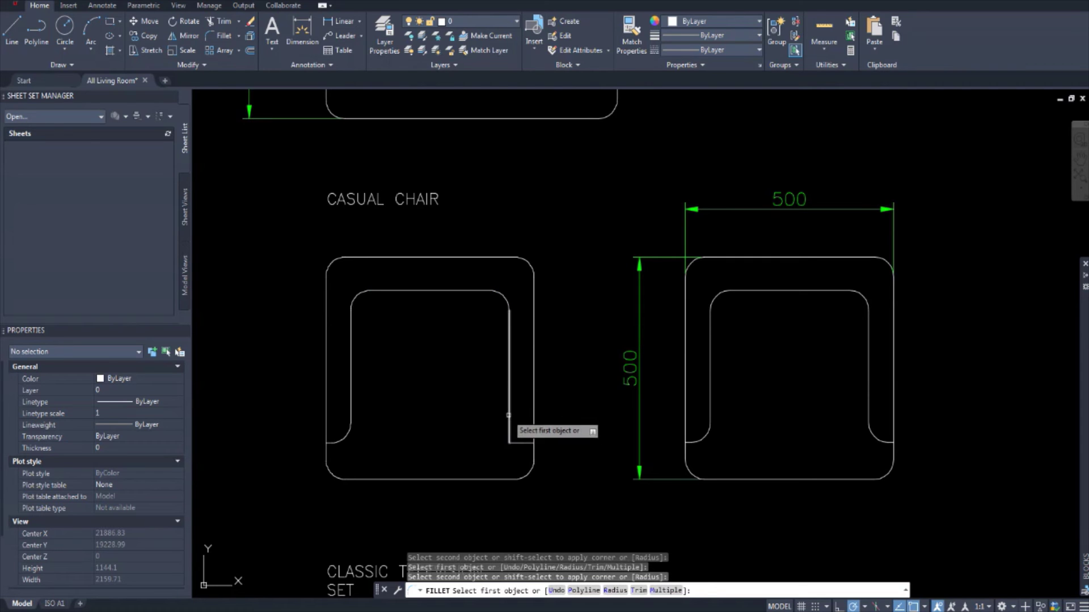
left_click(508, 415)
left_click(521, 443)
key("Escape")
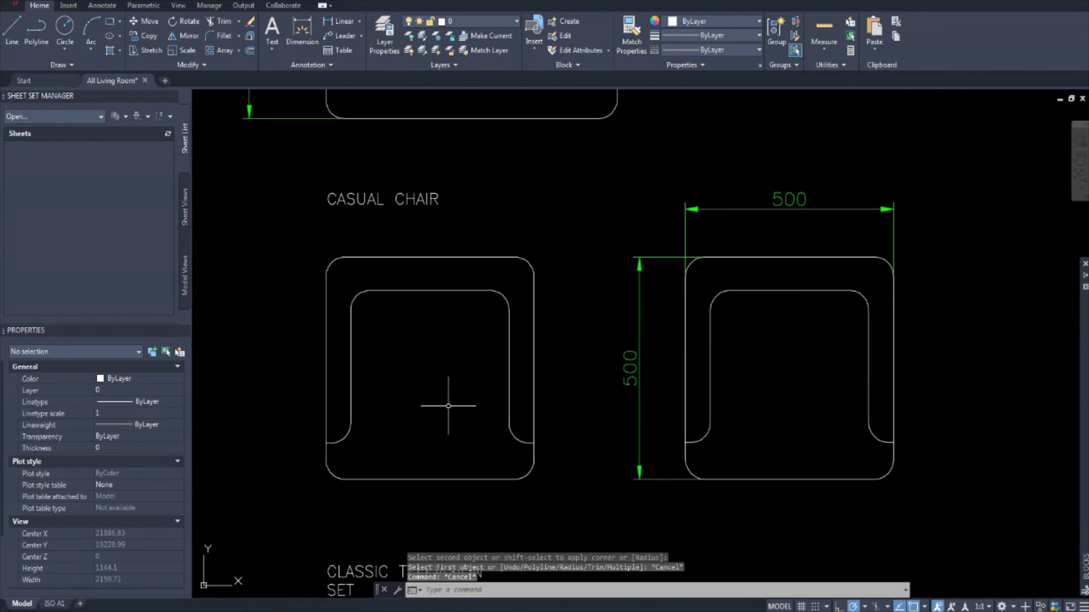
key("Escape")
middle_click_drag(421, 393, 396, 391)
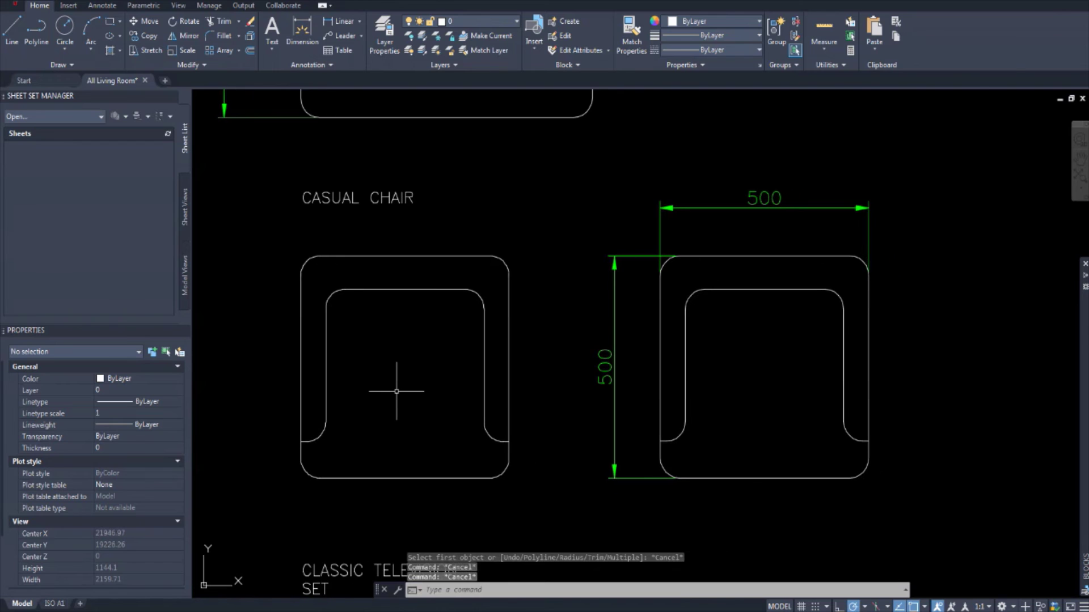
Compare the finished casual chair with the dimensioned version beside it, and examine the classic television set's outline and dimensions.
scroll(399, 387, "down", 2)
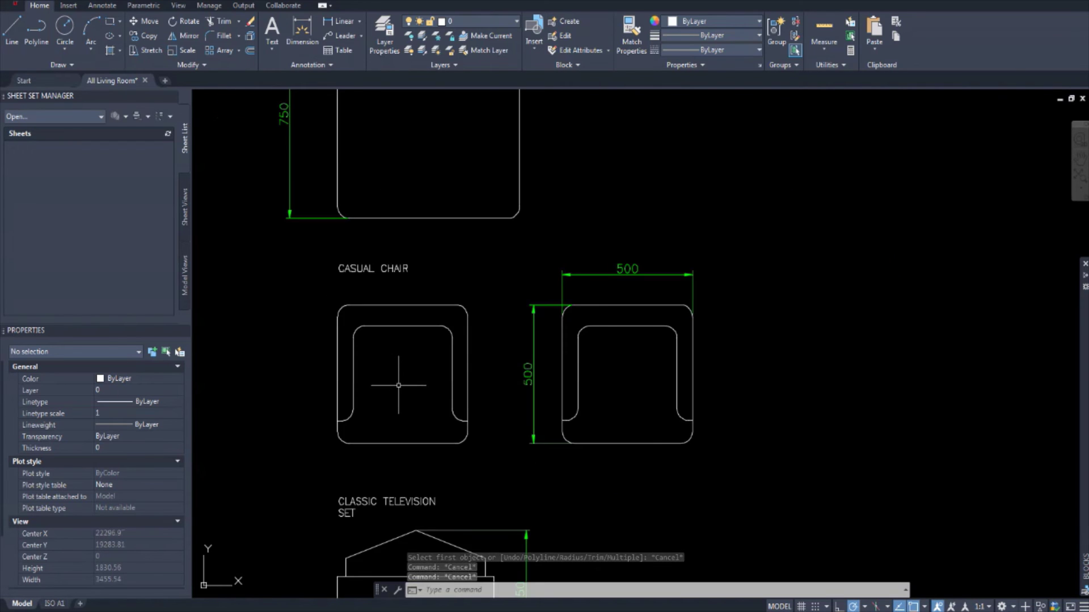
scroll(399, 385, "up", 2)
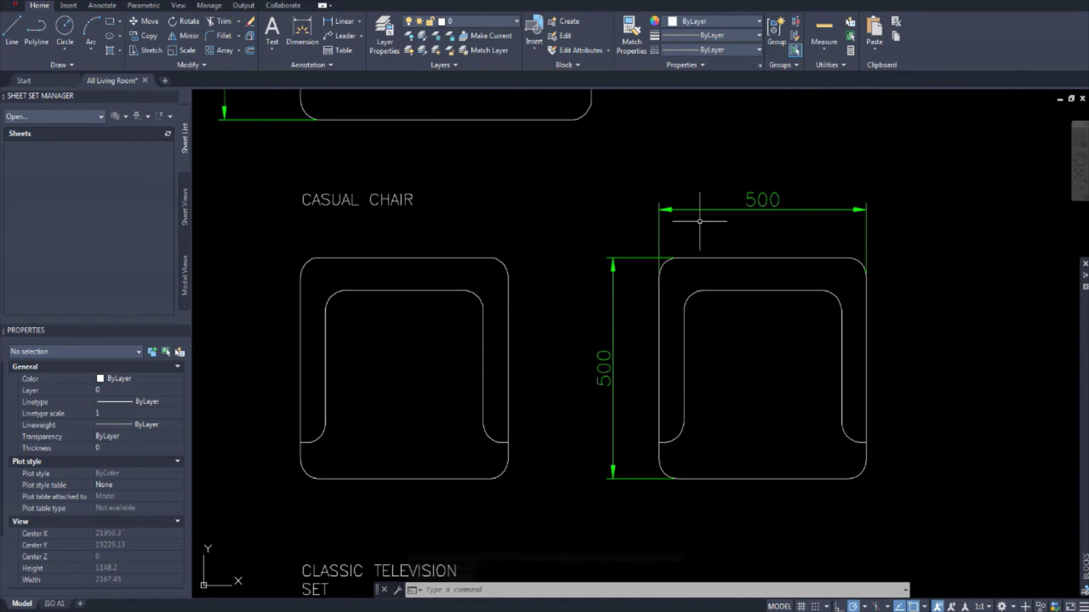
middle_click_drag(692, 239, 631, 212)
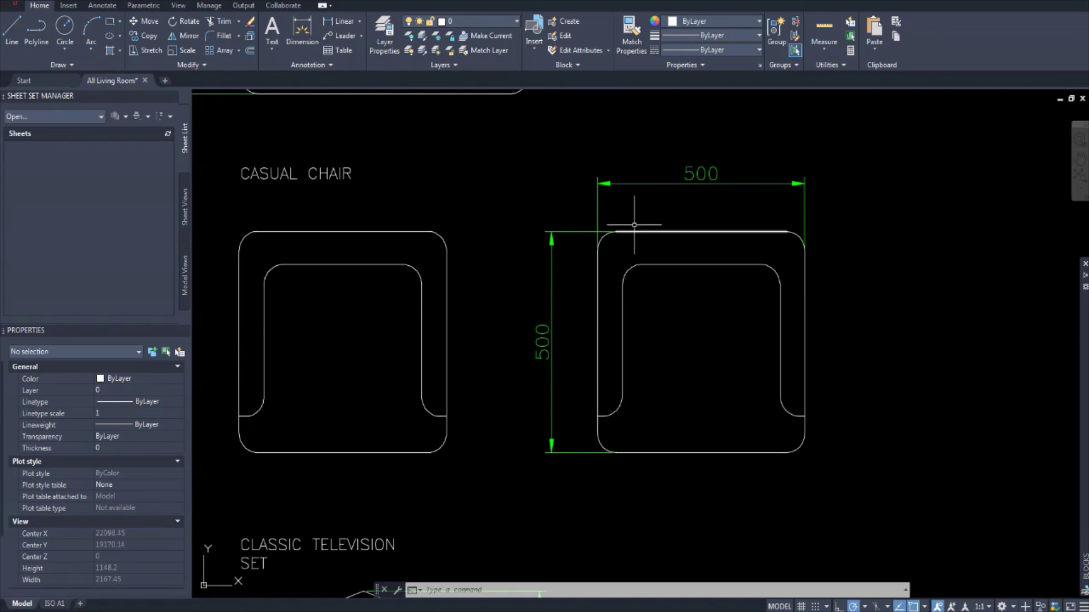
scroll(527, 379, "down", 5)
scroll(518, 382, "up", 5)
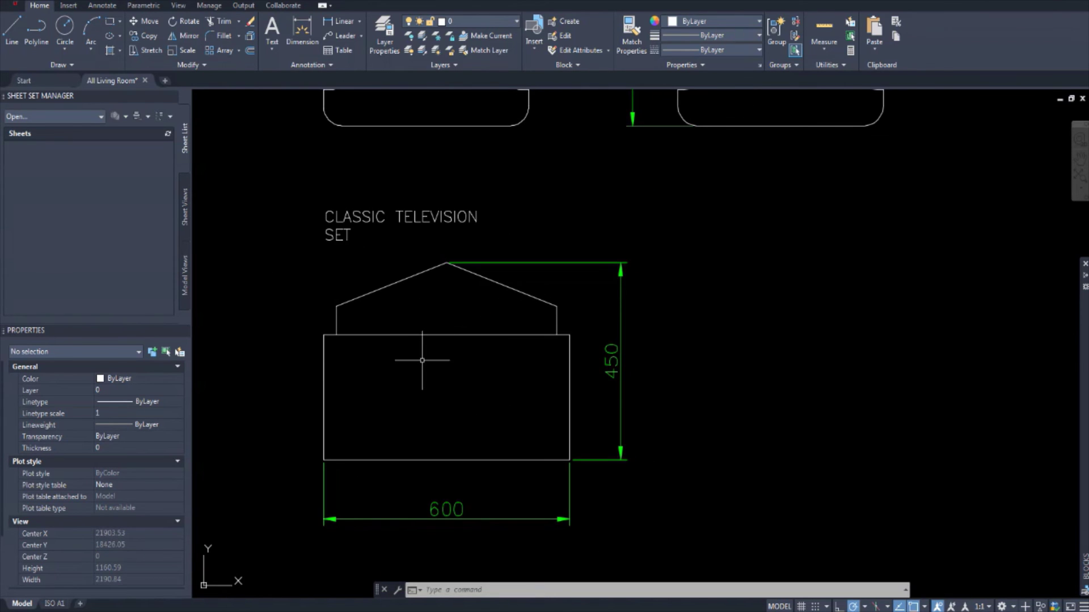
middle_click_drag(423, 355, 426, 355)
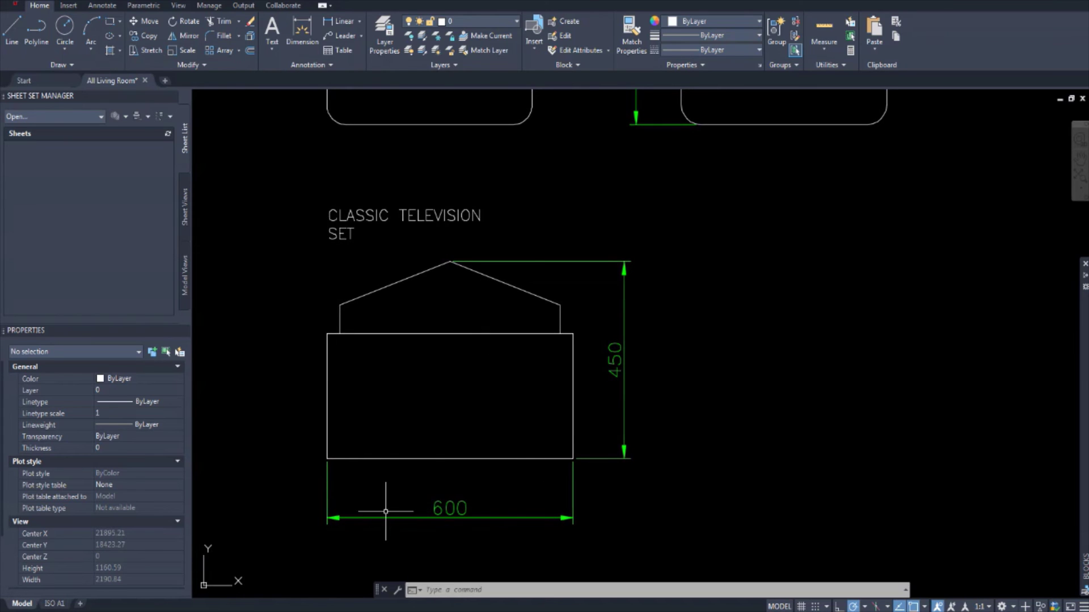
middle_click_drag(594, 410, 492, 410)
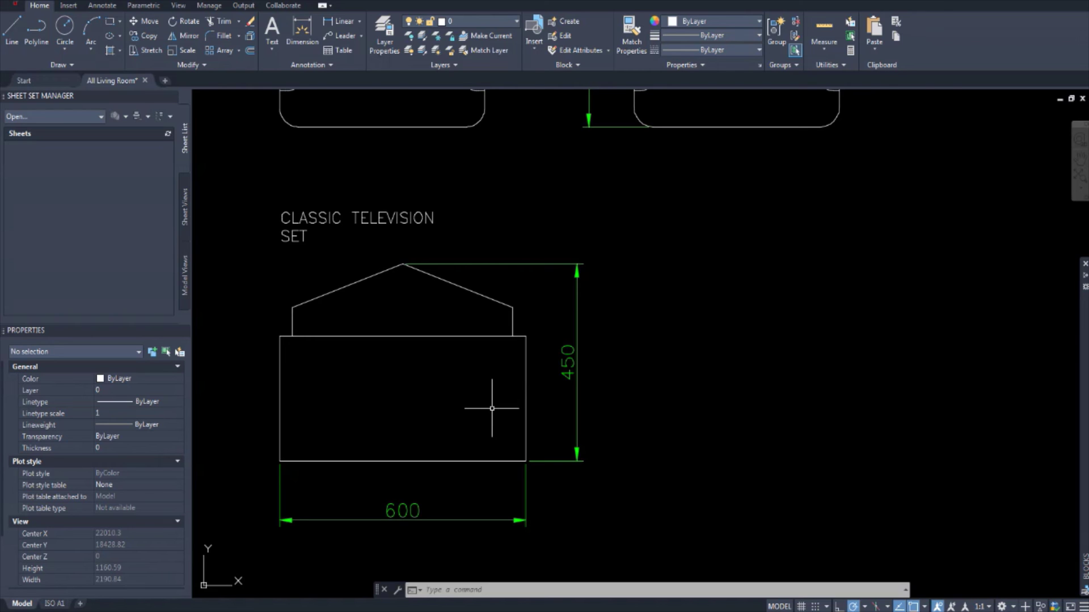
Examine the undimensioned furniture plans, including the 3 seater sofa, armchair sofa, coffee table, casual chairs and classic television set.
scroll(492, 408, "down", 8)
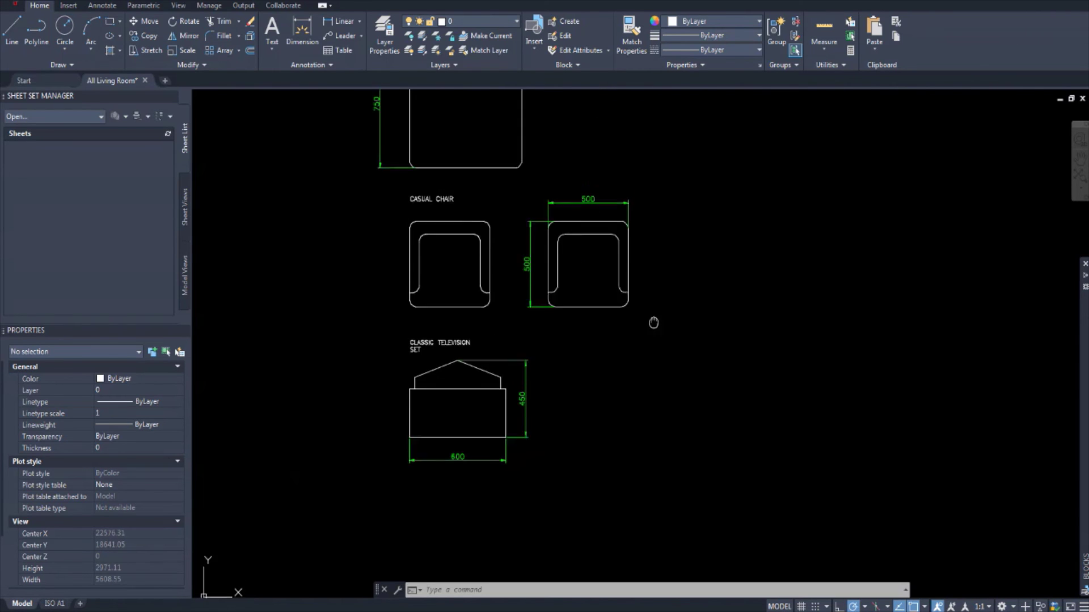
scroll(605, 348, "up", 8)
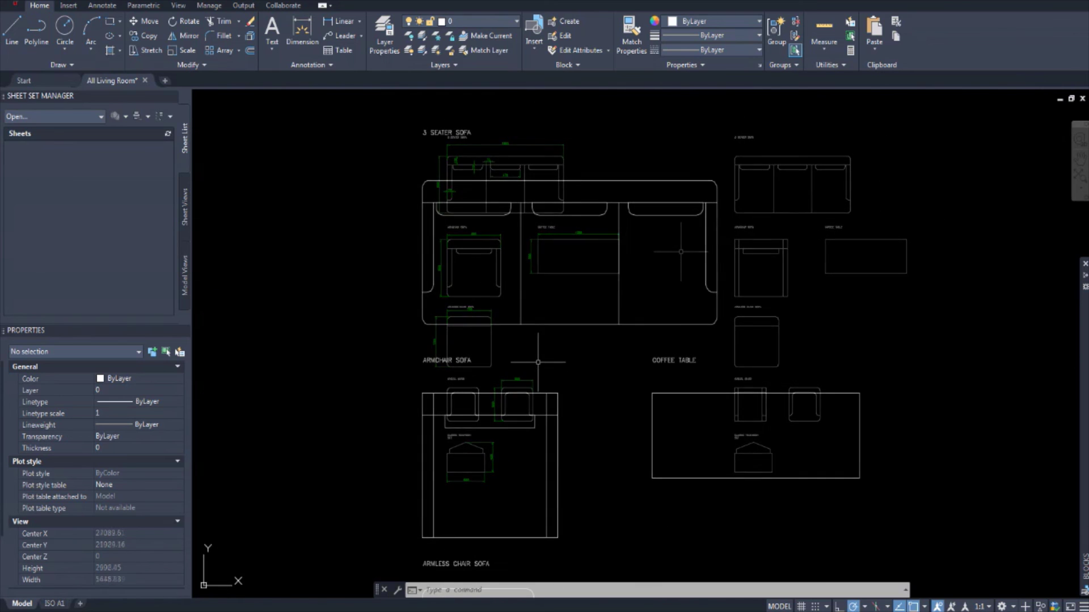
scroll(559, 309, "down", 4)
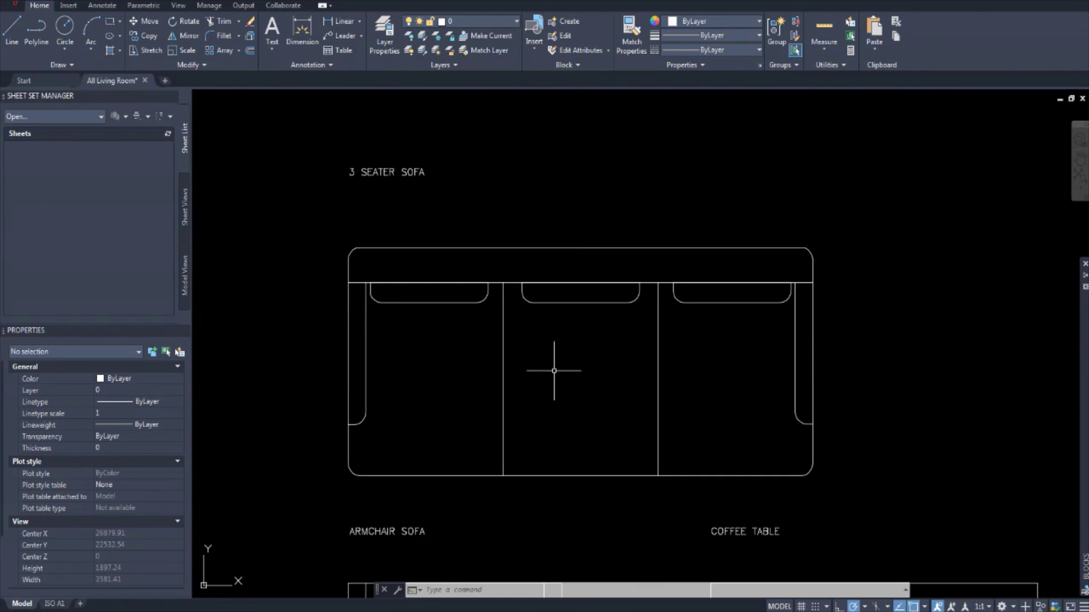
mouse_move(557, 372)
middle_mouse_down()
mouse_move(599, 338)
mouse_move(575, 304)
mouse_move(566, 327)
middle_mouse_up()
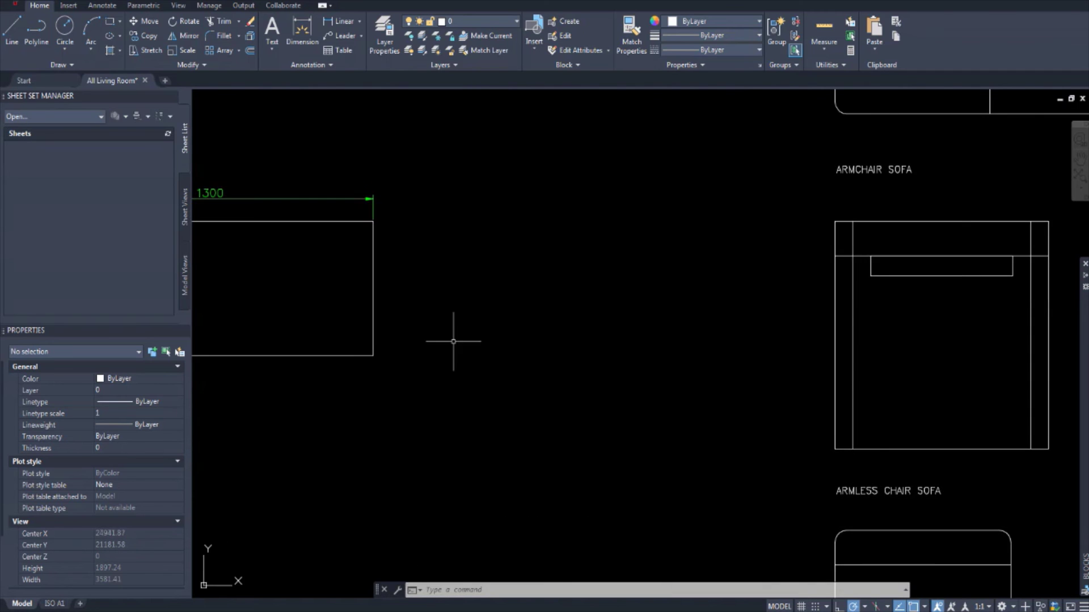
mouse_move(454, 335)
middle_mouse_down()
mouse_move(564, 304)
mouse_move(799, 294)
middle_mouse_up()
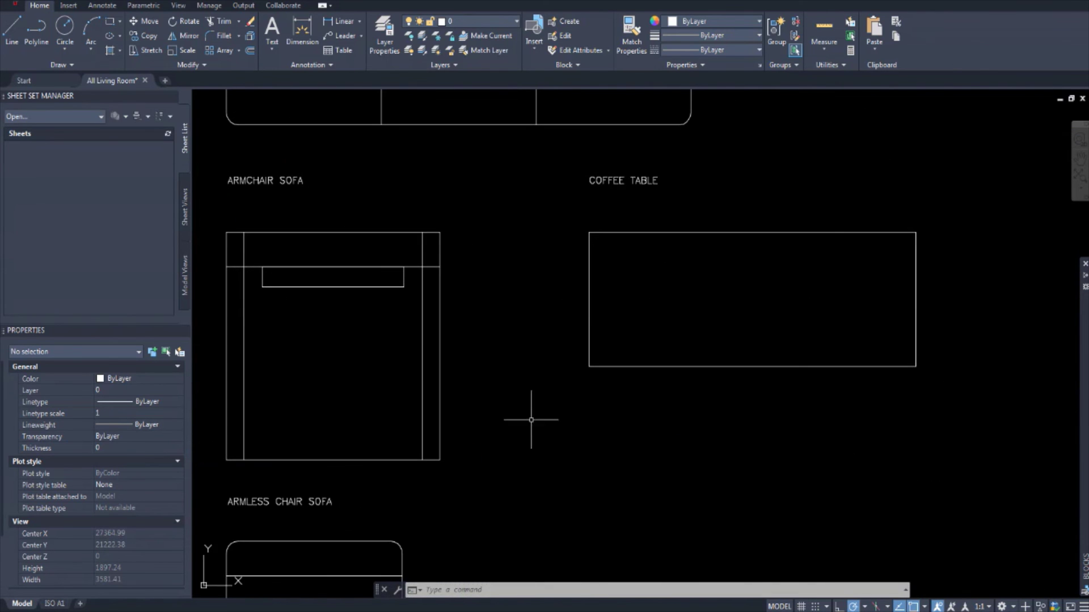
mouse_move(532, 420)
middle_mouse_down()
mouse_move(493, 365)
mouse_move(469, 372)
mouse_move(498, 342)
mouse_move(478, 194)
middle_mouse_up()
scroll(514, 311, "down", 2)
scroll(512, 304, "up", 2)
scroll(521, 241, "down", 2)
scroll(503, 301, "up", 2)
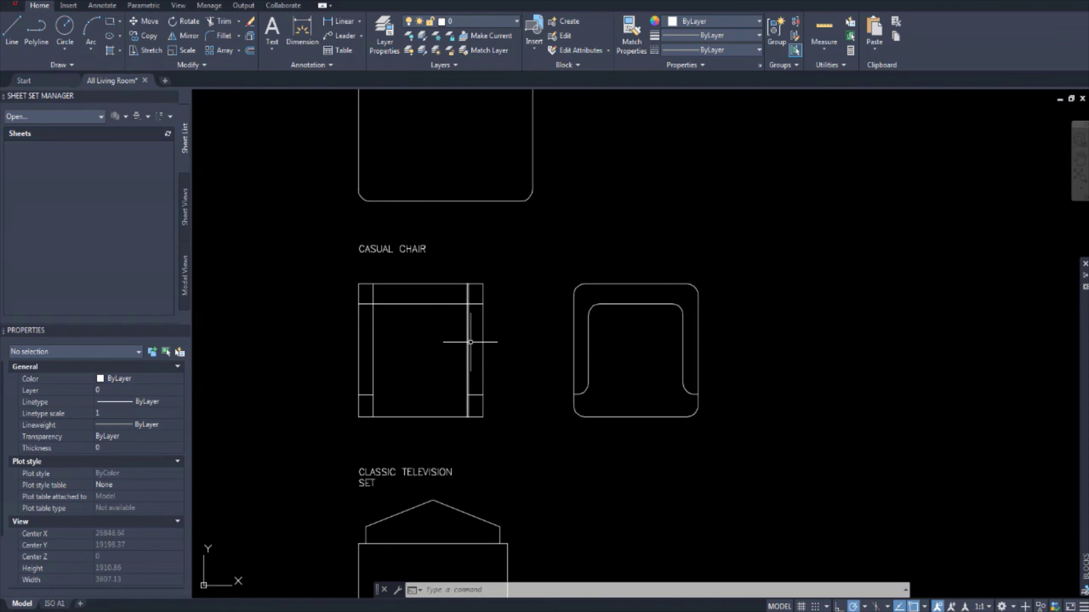
mouse_move(448, 520)
middle_mouse_down()
mouse_move(448, 389)
mouse_move(498, 369)
middle_mouse_up()
scroll(485, 366, "up", 2)
scroll(485, 367, "down", 12)
scroll(482, 365, "up", 4)
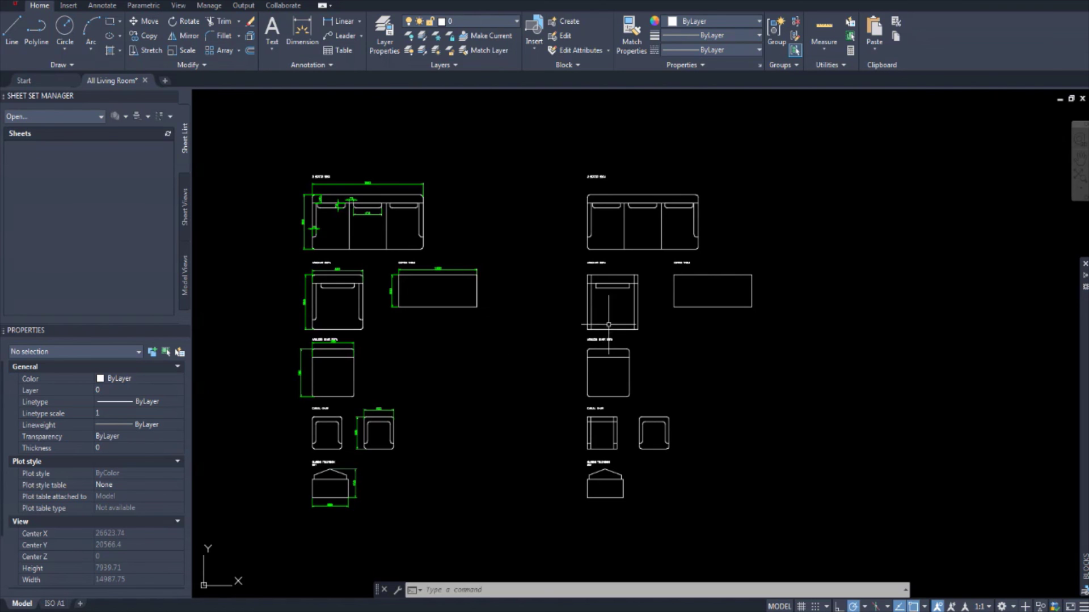
middle_click_drag(593, 344, 560, 353)
scroll(607, 226, "up", 6)
middle_click_drag(443, 313, 382, 350)
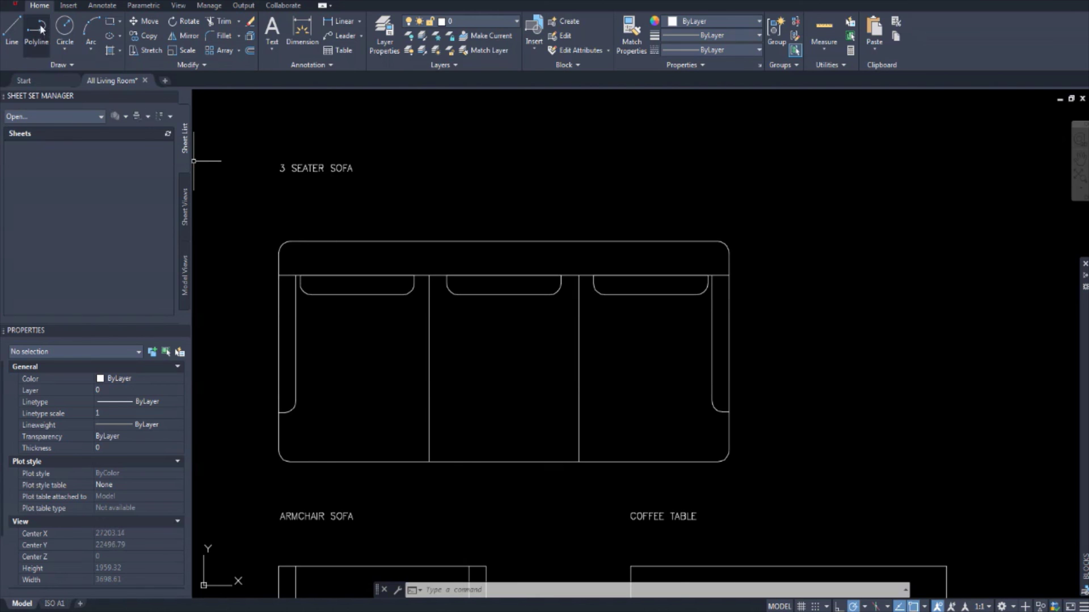
left_click(16, 7)
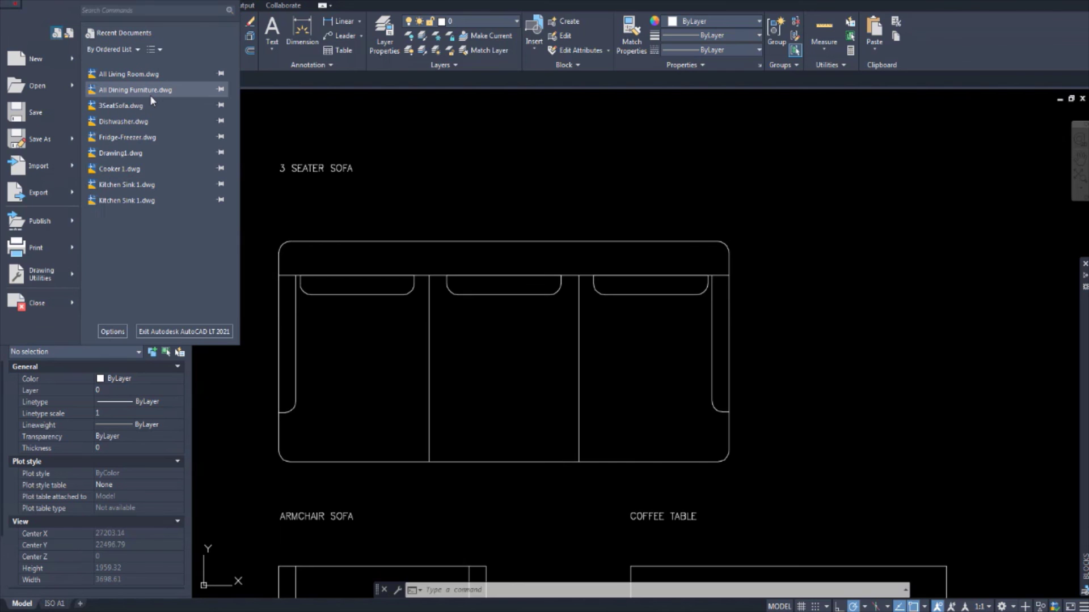
left_click(324, 173)
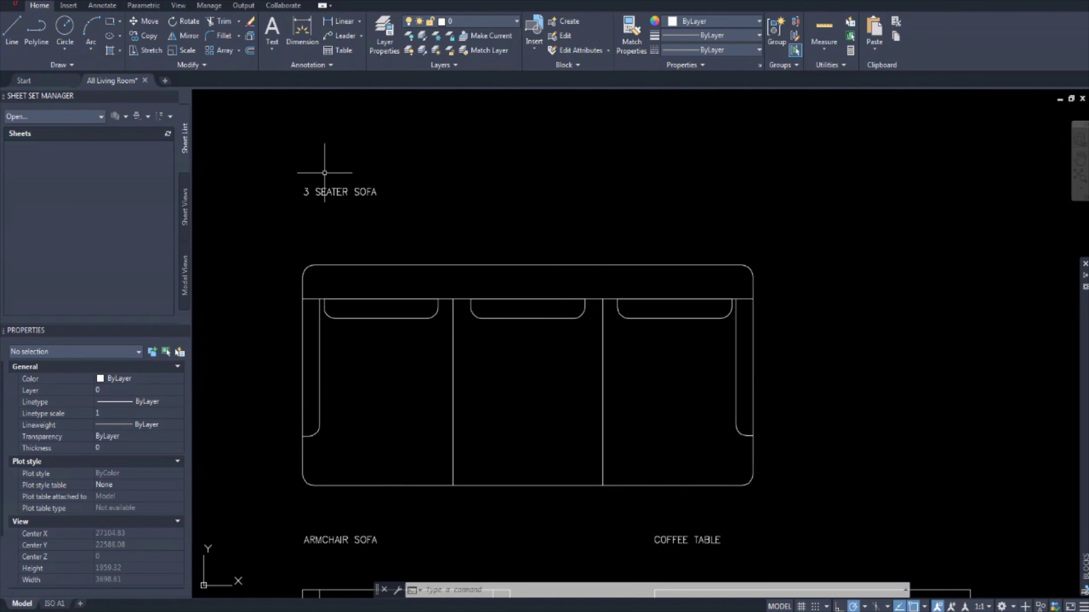
scroll(635, 287, "down", 2)
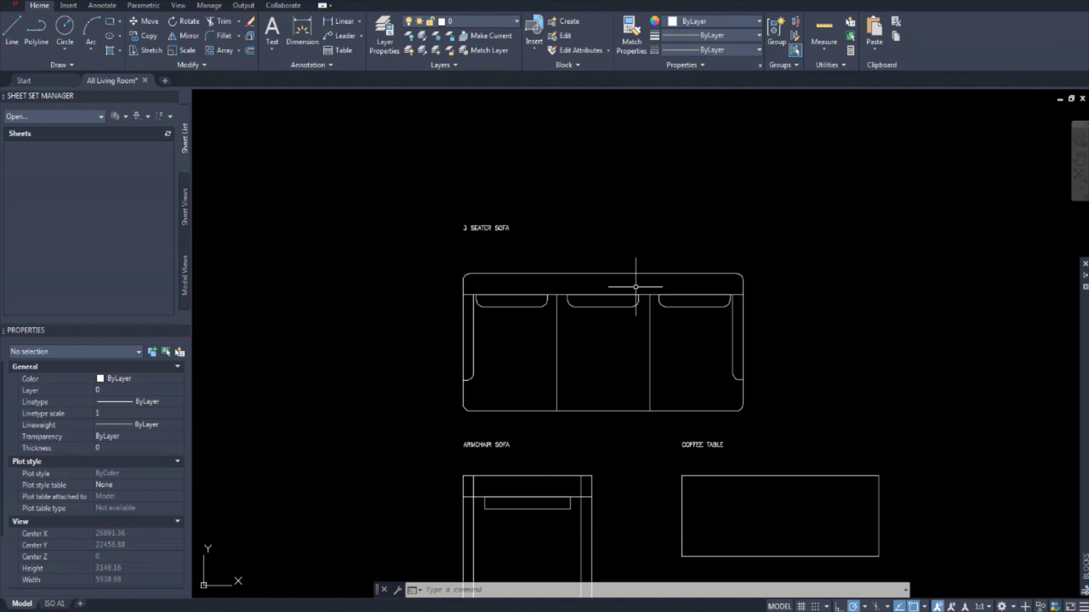
scroll(635, 286, "up", 3)
scroll(505, 340, "down", 2)
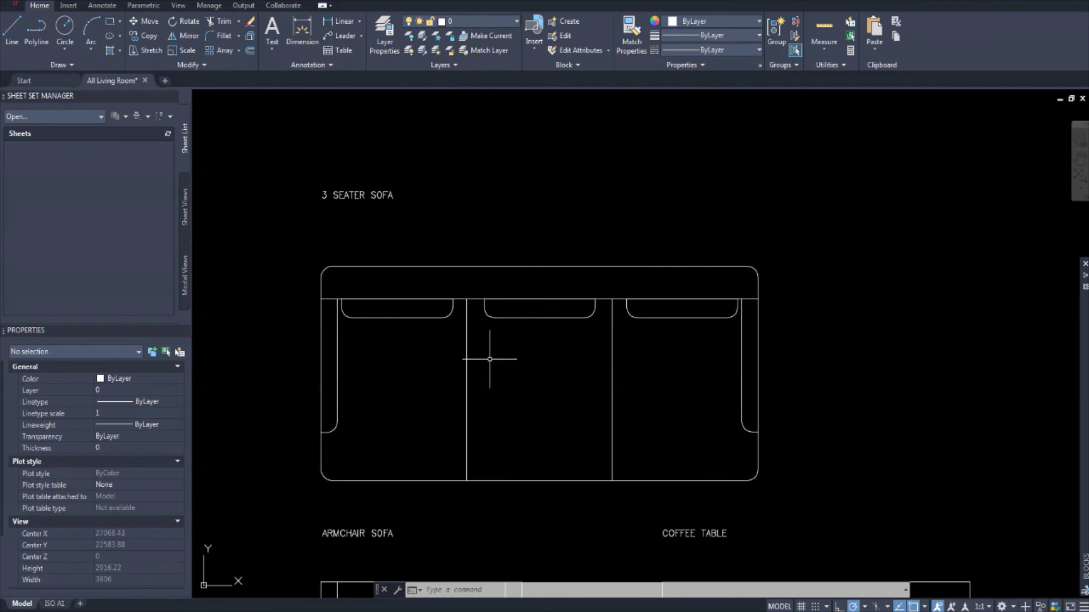
scroll(493, 340, "up", 2)
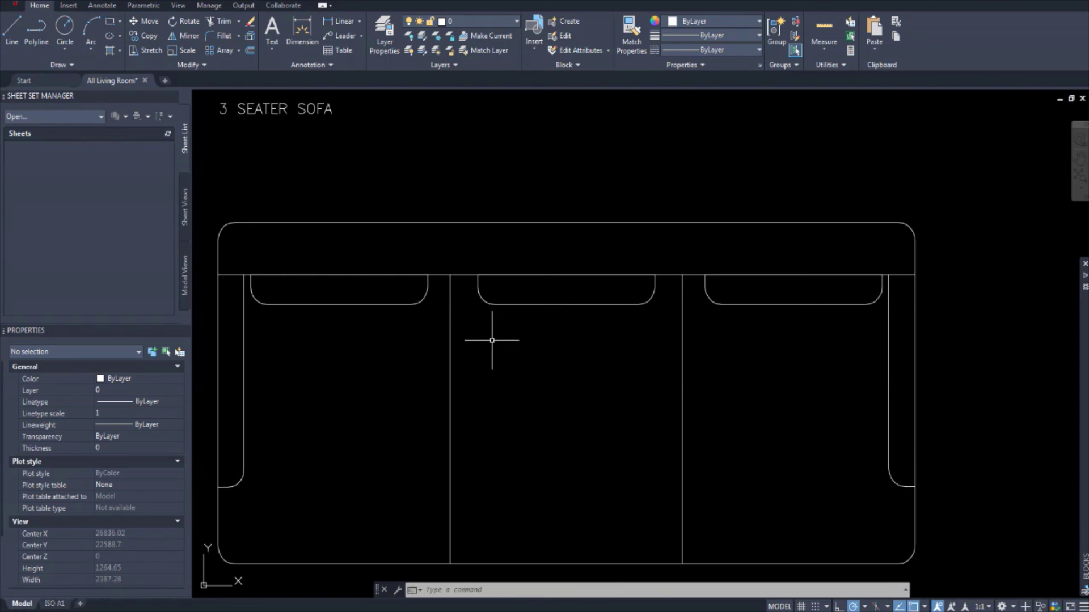
scroll(491, 341, "down", 2)
scroll(492, 341, "up", 2)
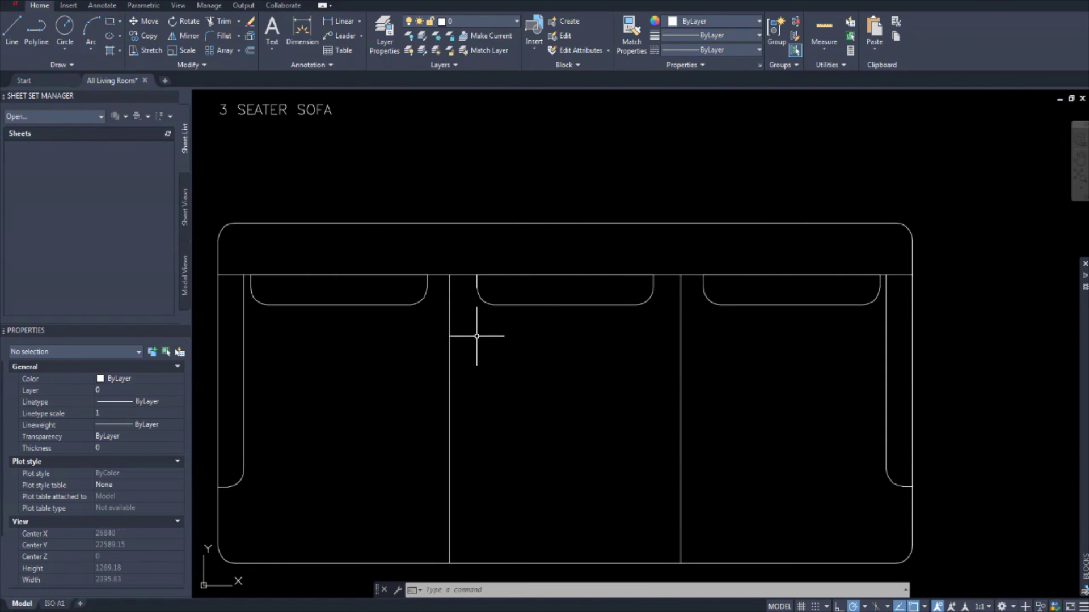
mouse_move(461, 355)
middle_mouse_down()
mouse_move(498, 340)
mouse_move(494, 360)
middle_mouse_up()
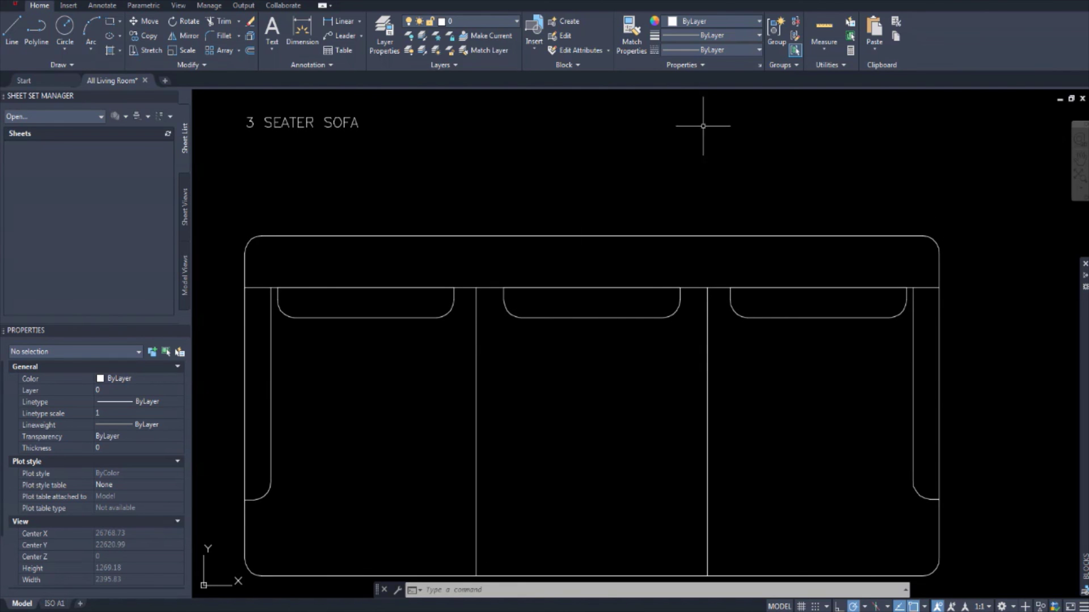
Measure the undimensioned 3 seater sofa's seats, back cushions and armrest with the Quick measure tool.
left_click(818, 37)
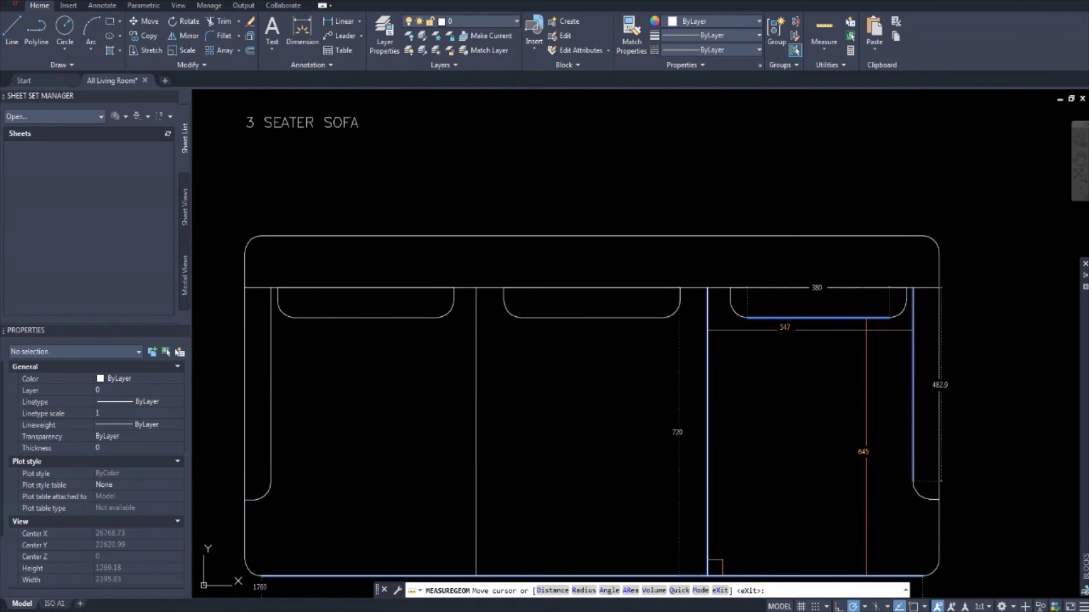
mouse_move(790, 352)
middle_mouse_down()
mouse_move(887, 340)
mouse_move(874, 308)
middle_mouse_up()
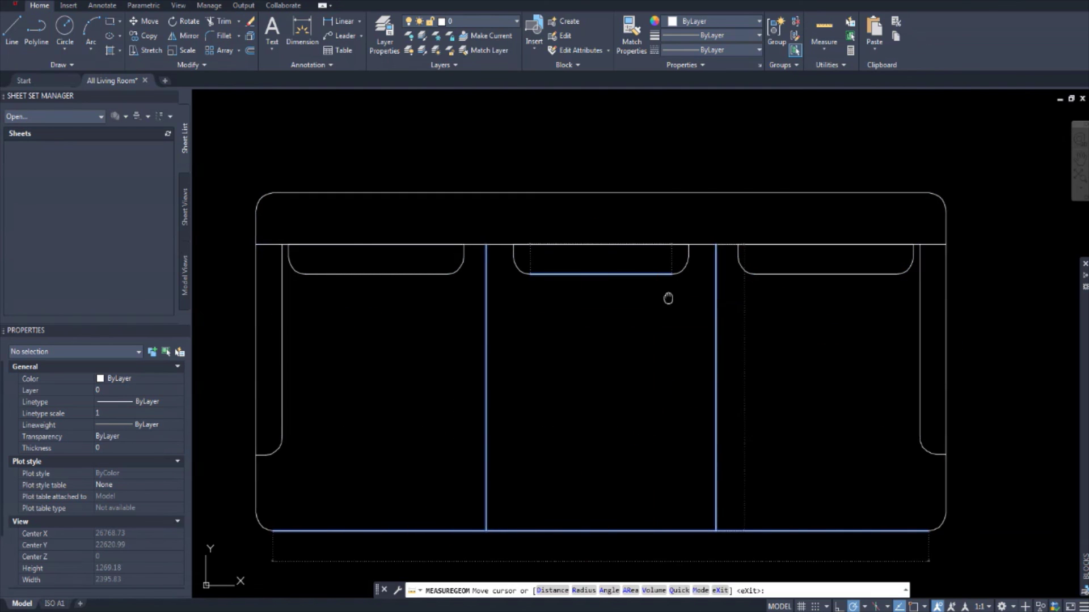
scroll(680, 303, "down", 2)
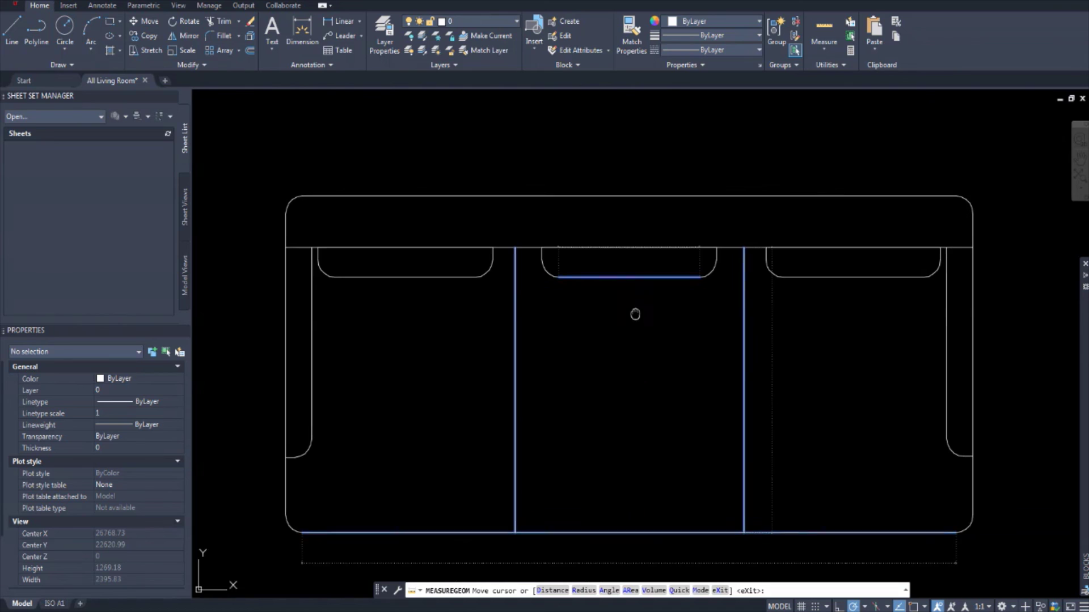